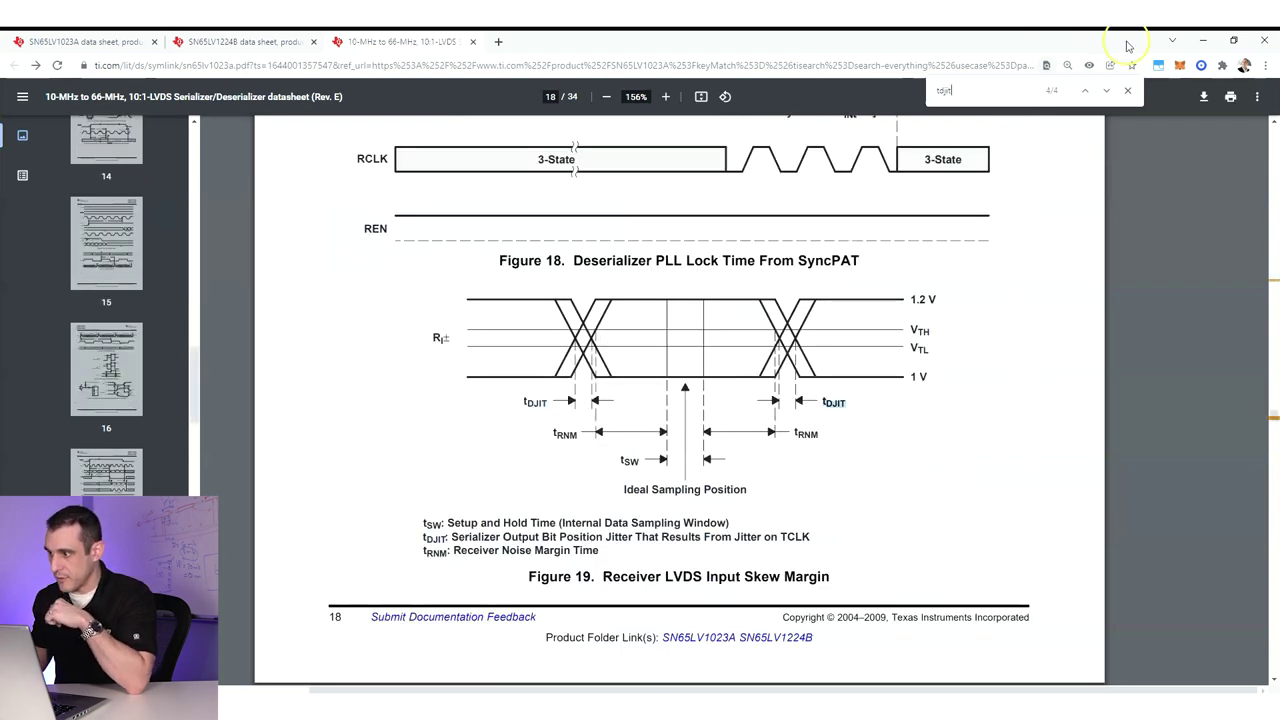
# Find the tDJIT entry in the datasheet's serializer switching characteristics table and highlight the second maximum value for deterministic jitter.
pyautogui.click(1105, 90)
pyautogui.click(801, 321)
pyautogui.scroll(1, 801, 321)
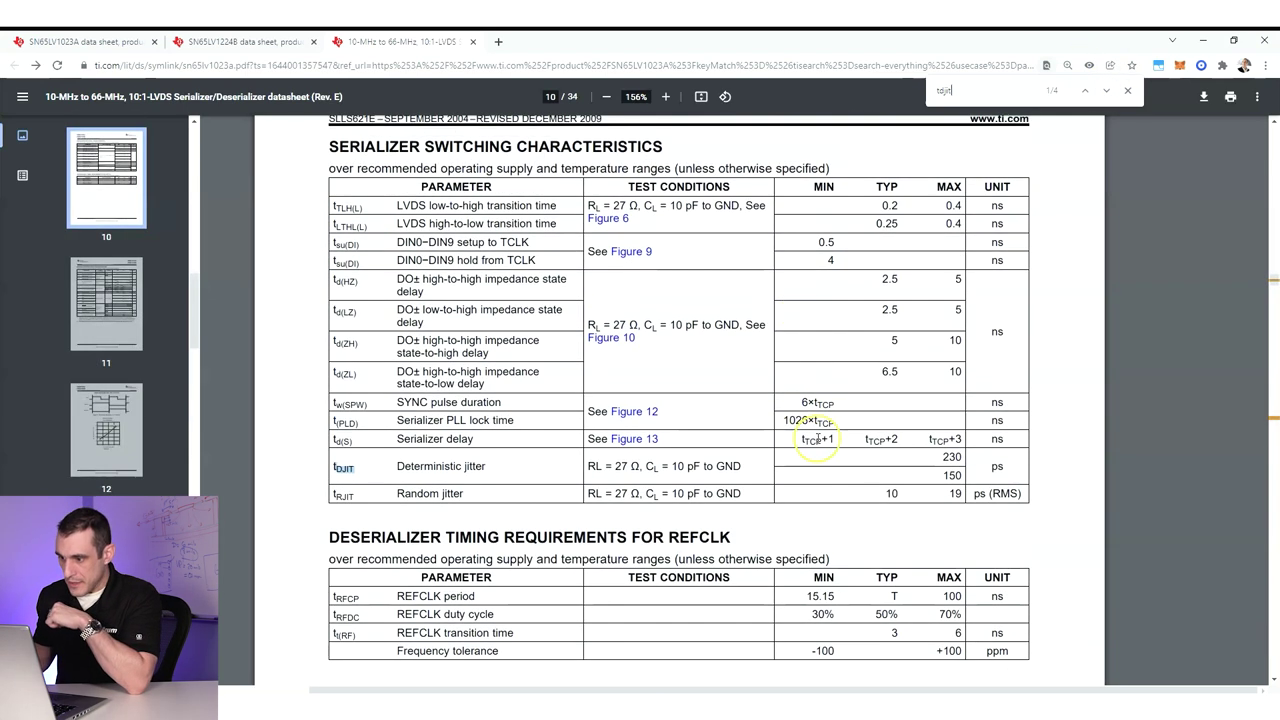
pyautogui.click(950, 475)
pyautogui.moveTo(948, 475); pyautogui.dragTo(962, 476)
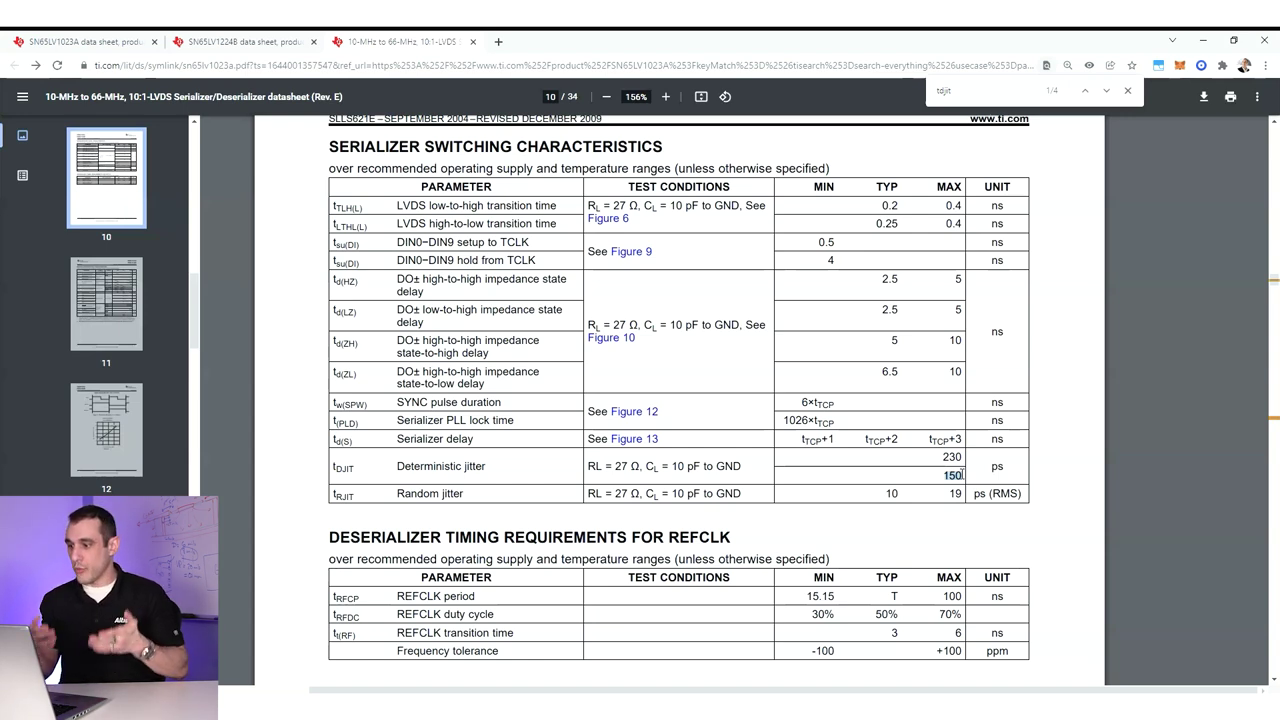
pyautogui.click(927, 488)
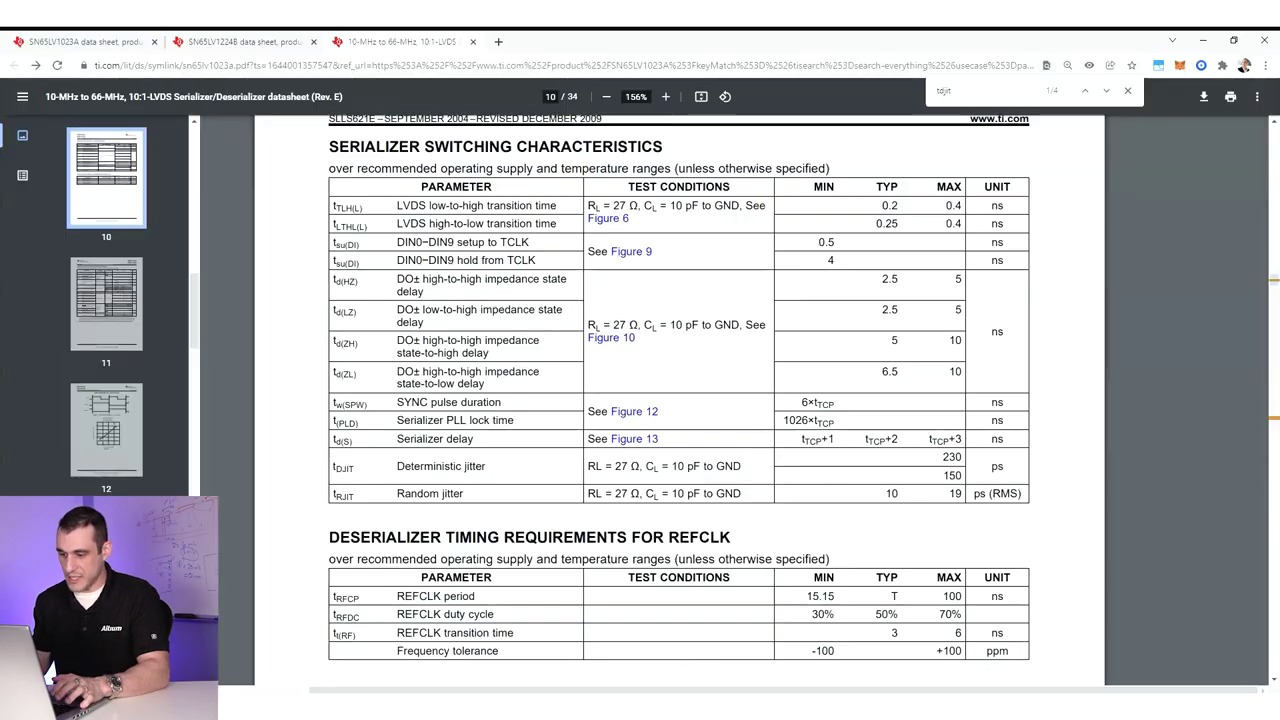
# Copy the part number SN65LV1023A from its product page, switch to Altium Designer and search the manufacturer parts for it.
pyautogui.scroll(3, 425, 130)
pyautogui.click(62, 40)
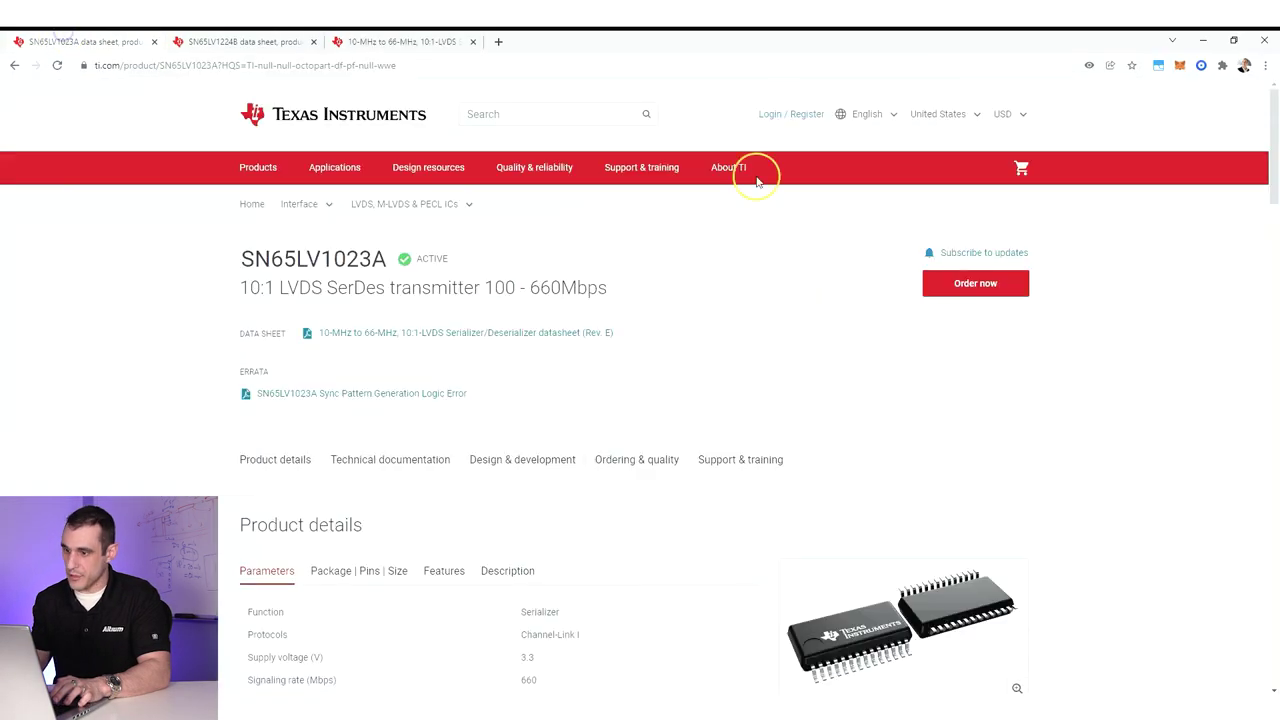
pyautogui.moveTo(241, 258); pyautogui.dragTo(388, 265)
pyautogui.hotkey('ctrl', 'c')
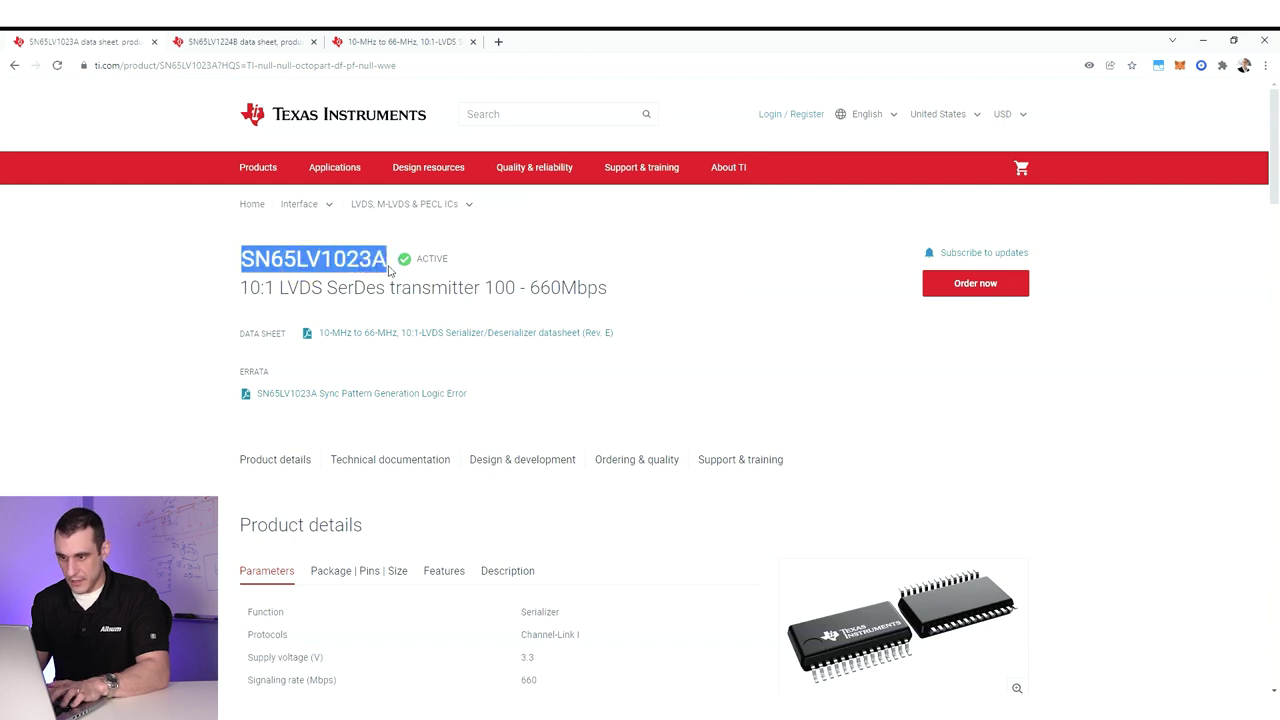
pyautogui.hotkey('alt', 'Tab')
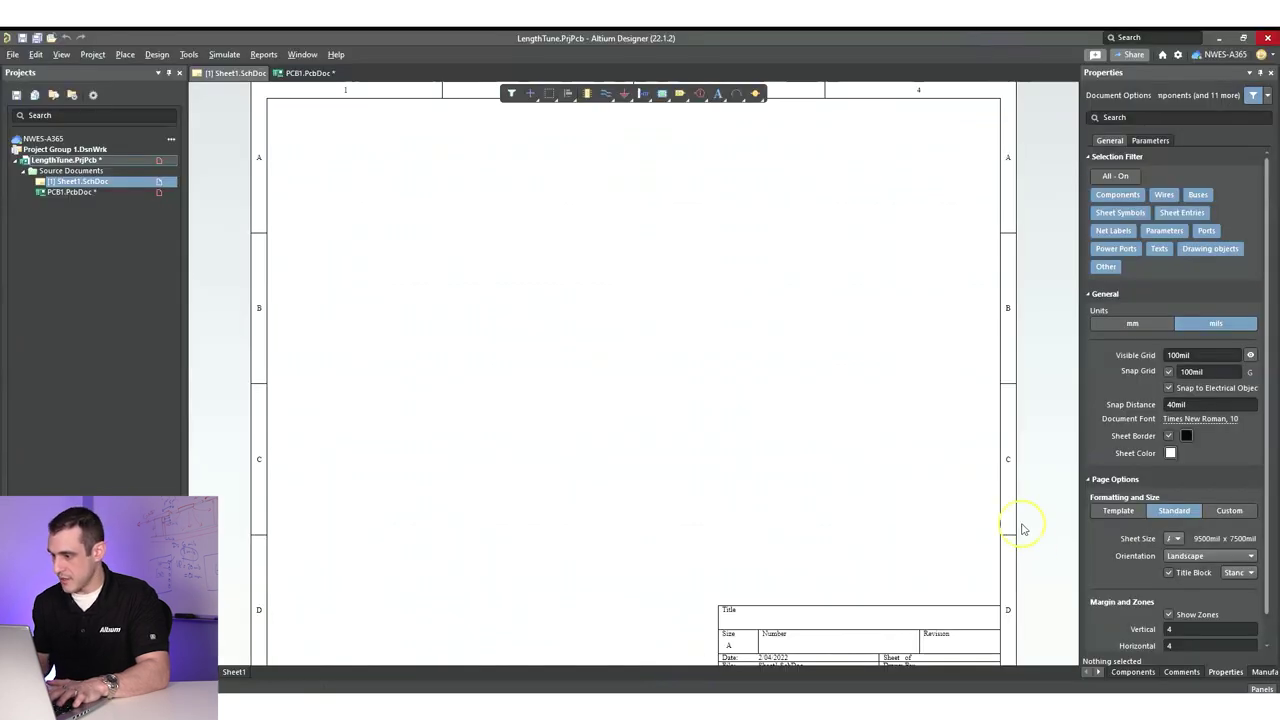
pyautogui.click(1257, 672)
pyautogui.click(1178, 114)
pyautogui.hotkey('ctrl', 'v')
pyautogui.press('Return')
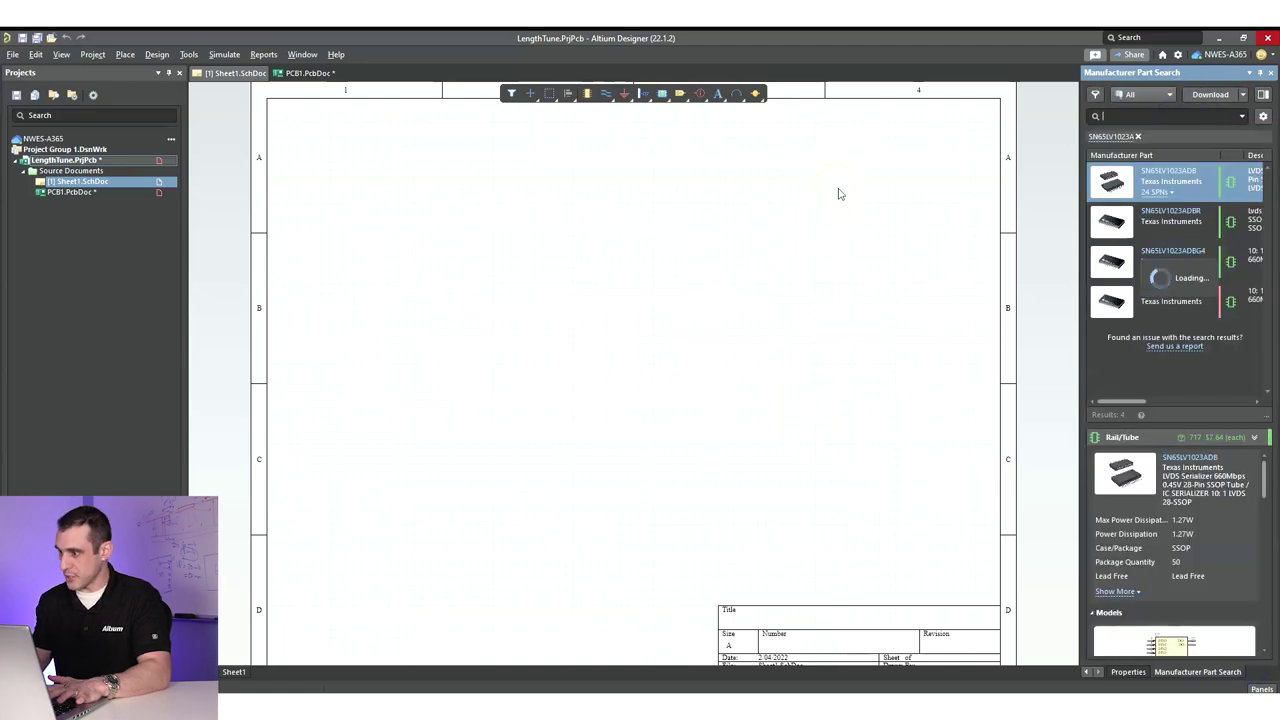
# Place one SN65LV1023ADB serializer from the search results in the upper-left area of the schematic sheet.
pyautogui.rightClick(1190, 186)
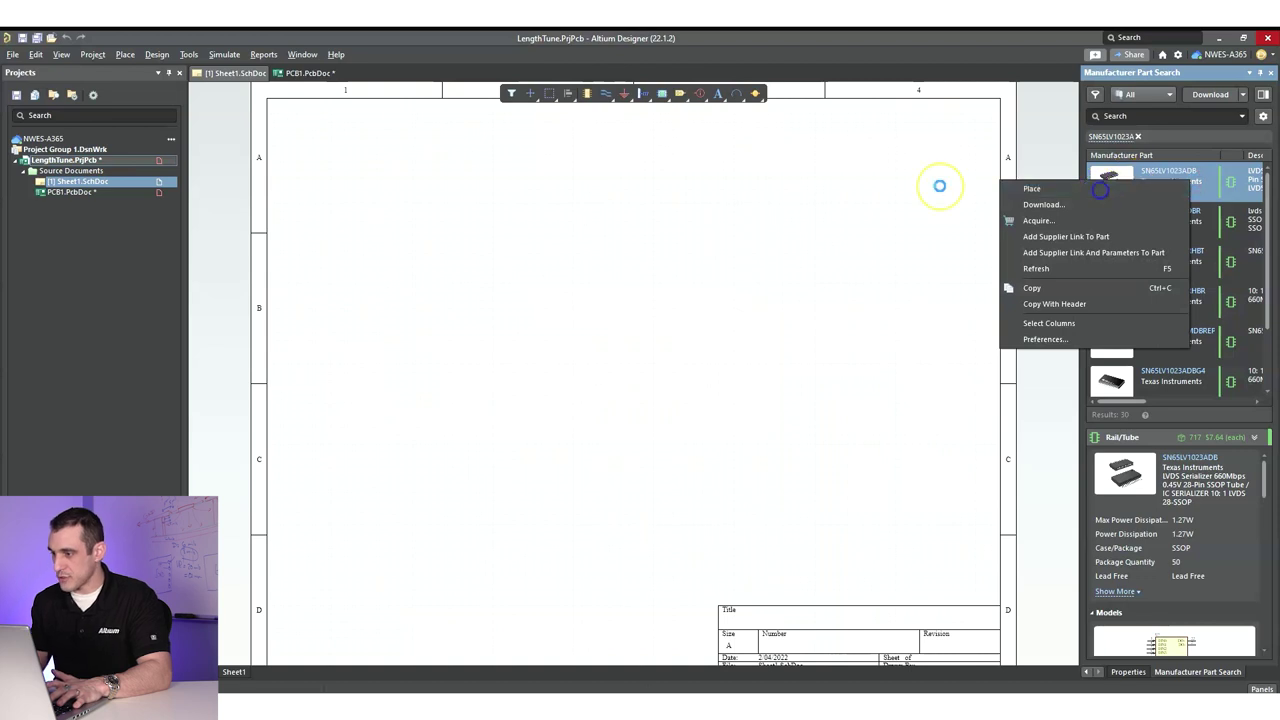
pyautogui.click(1032, 188)
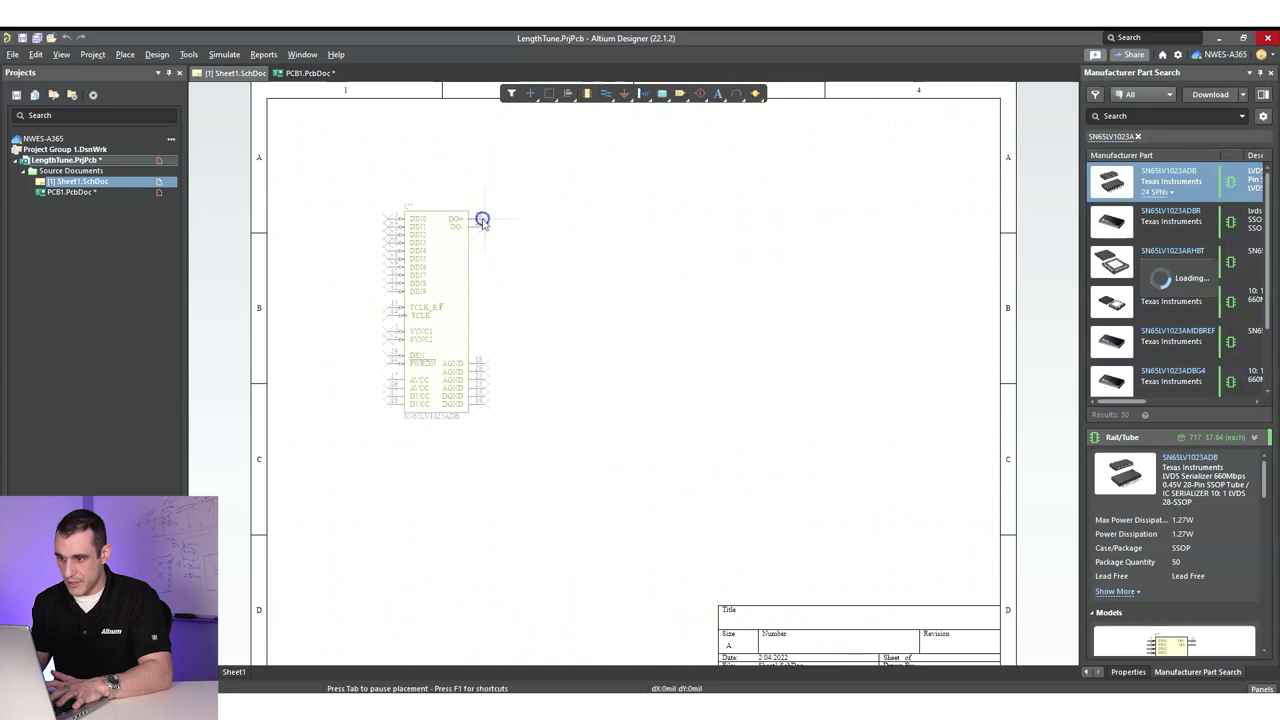
pyautogui.click(482, 220)
pyautogui.press('Escape')
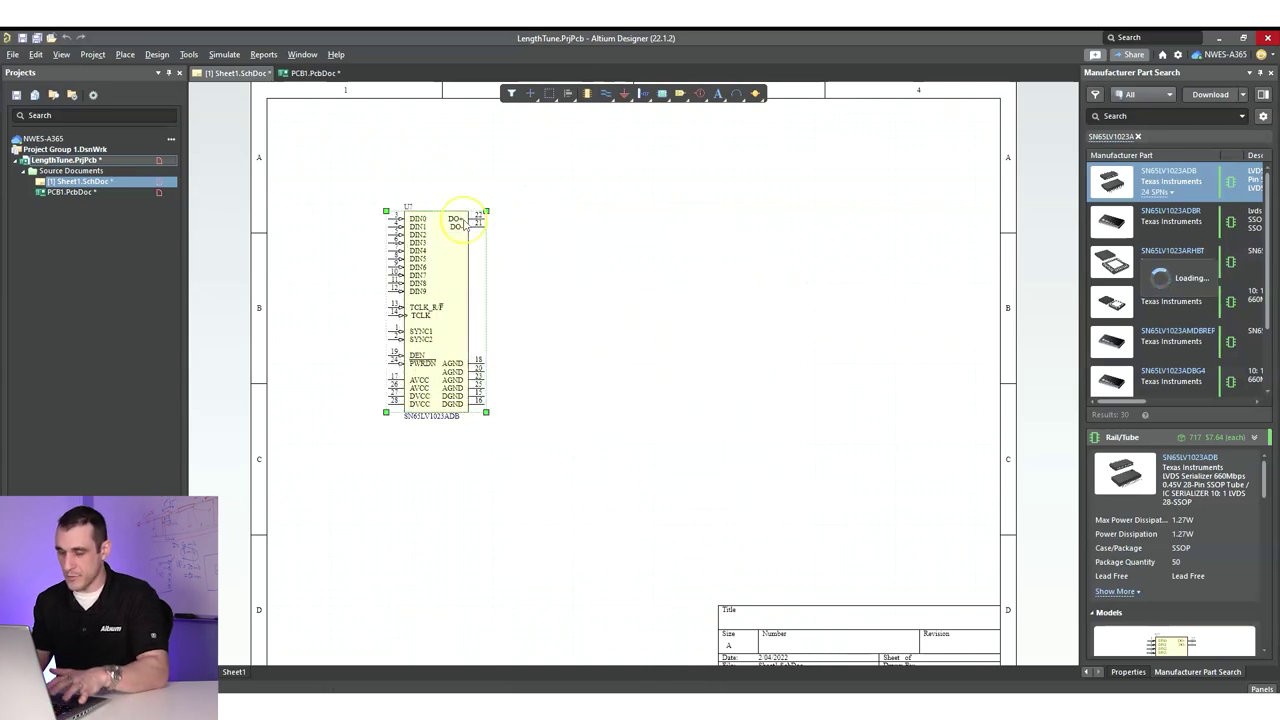
# Set the designator of the placed SN65LV1023ADB component to U1.
pyautogui.click(412, 210)
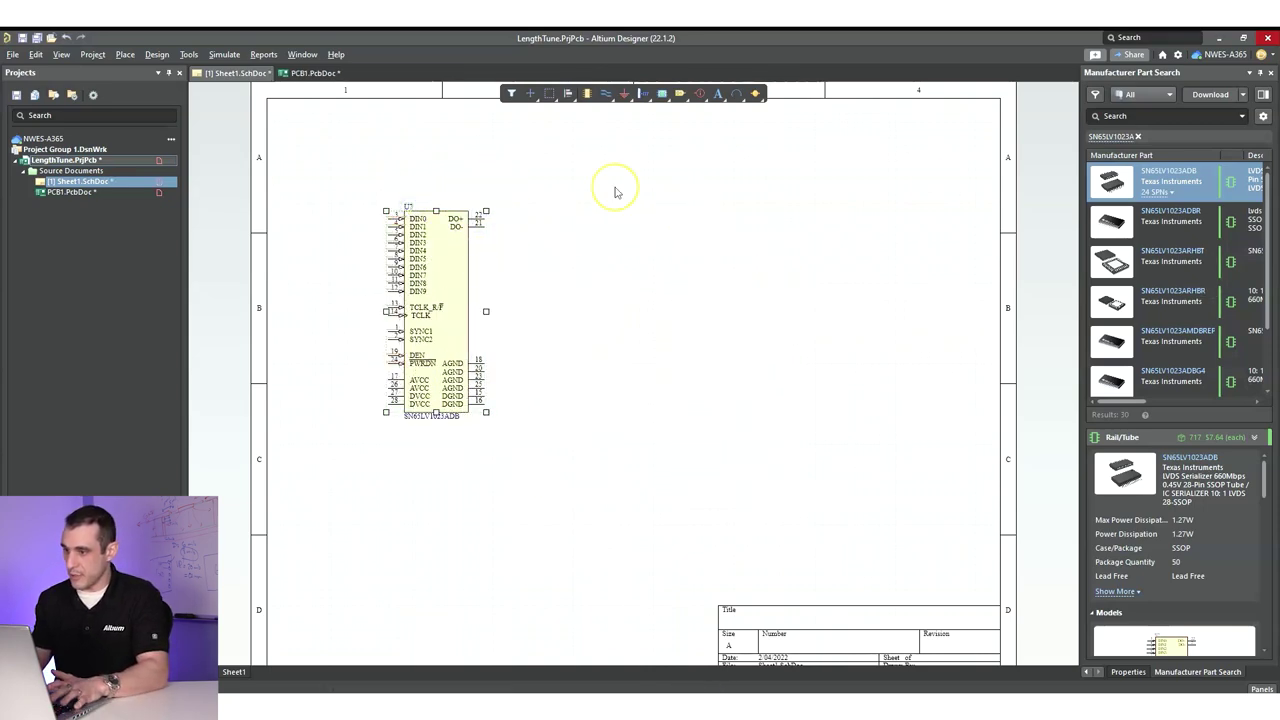
pyautogui.click(1128, 672)
pyautogui.doubleClick(1193, 253)
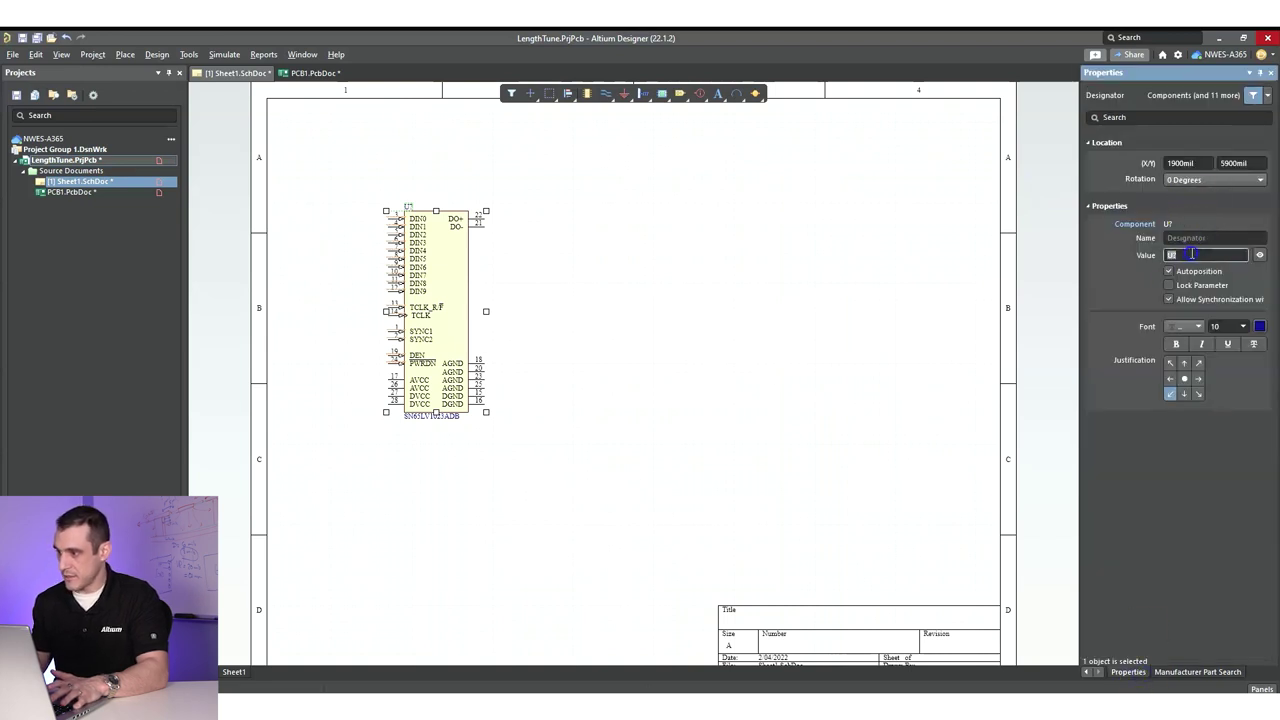
pyautogui.write('U1')
pyautogui.press('Return')
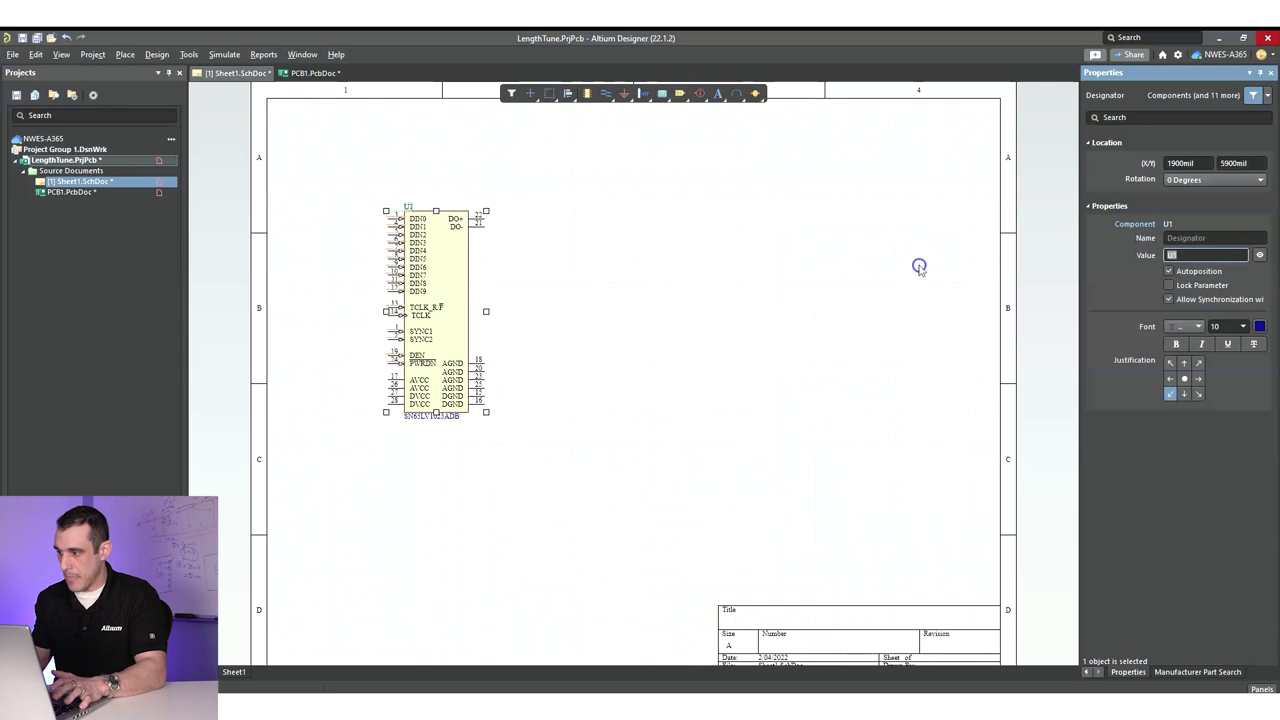
pyautogui.click(917, 266)
# Copy the part number SN65LV1224B from its browser product page and search for it among manufacturer parts in Altium Designer.
pyautogui.click(1170, 672)
pyautogui.click(686, 682)
pyautogui.click(265, 45)
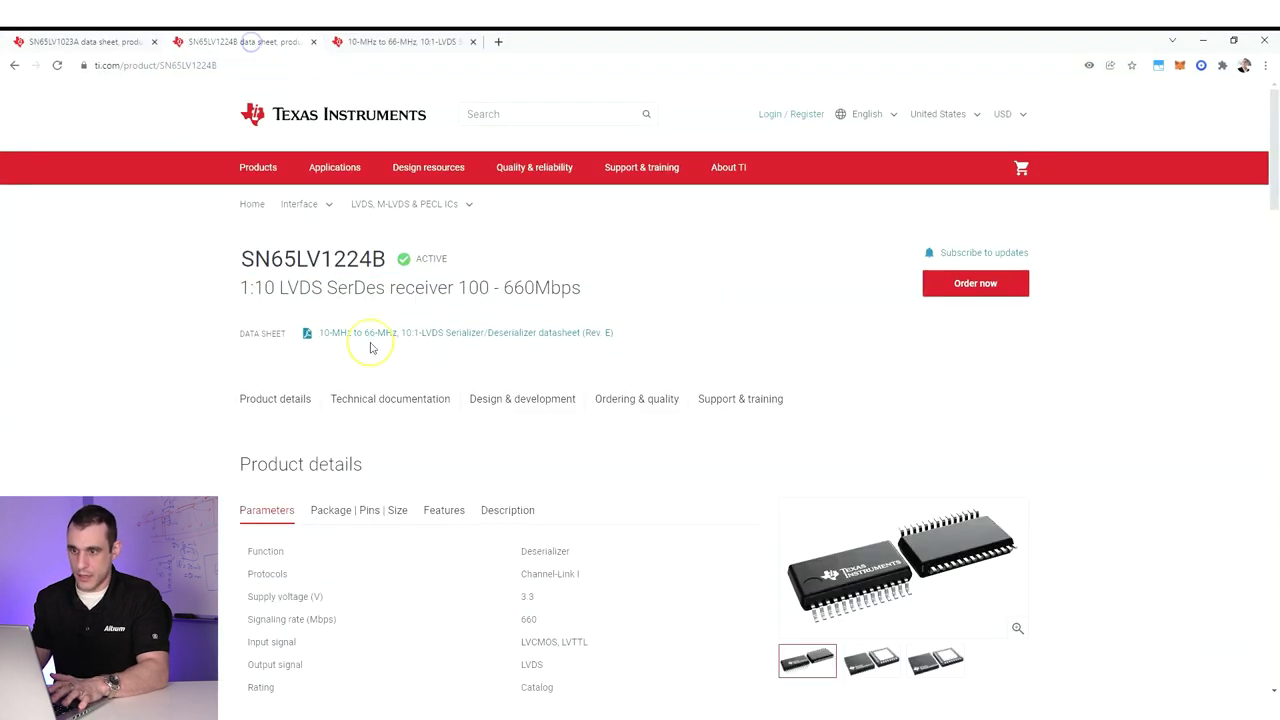
pyautogui.moveTo(240, 258); pyautogui.dragTo(385, 262)
pyautogui.hotkey('ctrl', 'c')
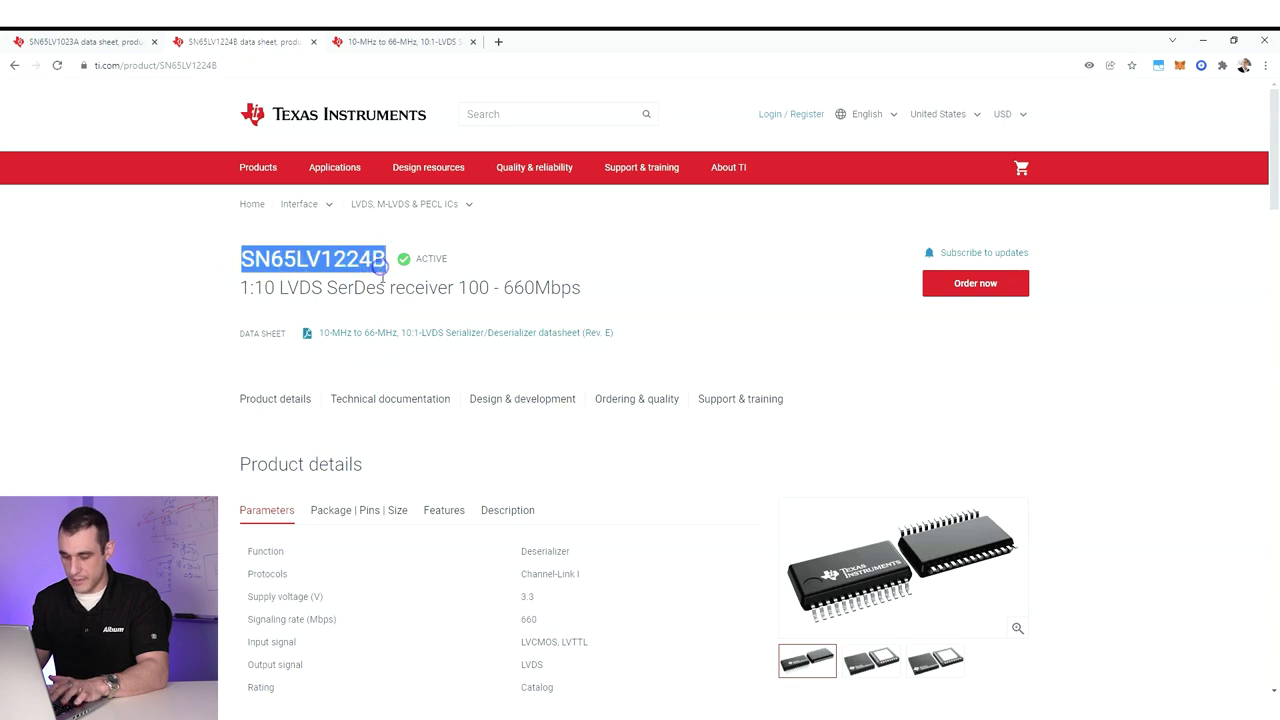
pyautogui.hotkey('alt', 'Tab')
pyautogui.click(1138, 136)
pyautogui.hotkey('ctrl', 'v')
pyautogui.press('Return')
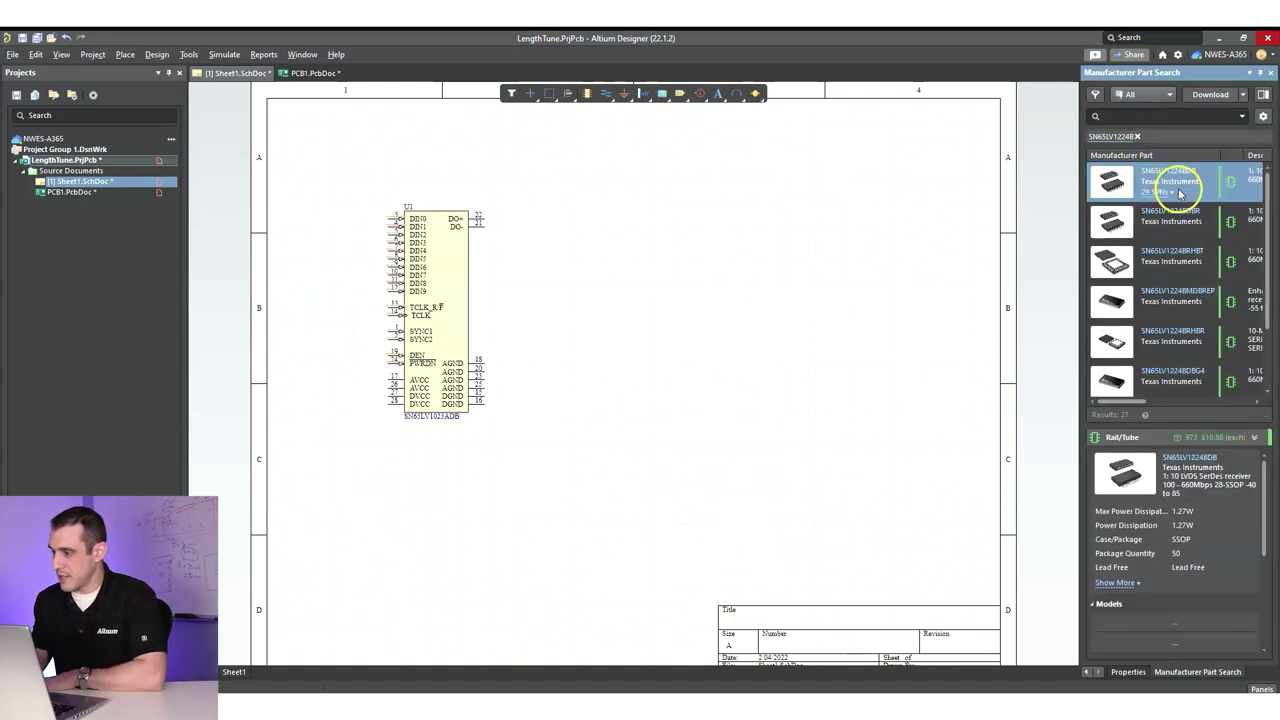
# Place one SN65LV1224BDB deserializer to the right of U1, level with it on the schematic.
pyautogui.rightClick(1196, 184)
pyautogui.click(1116, 190)
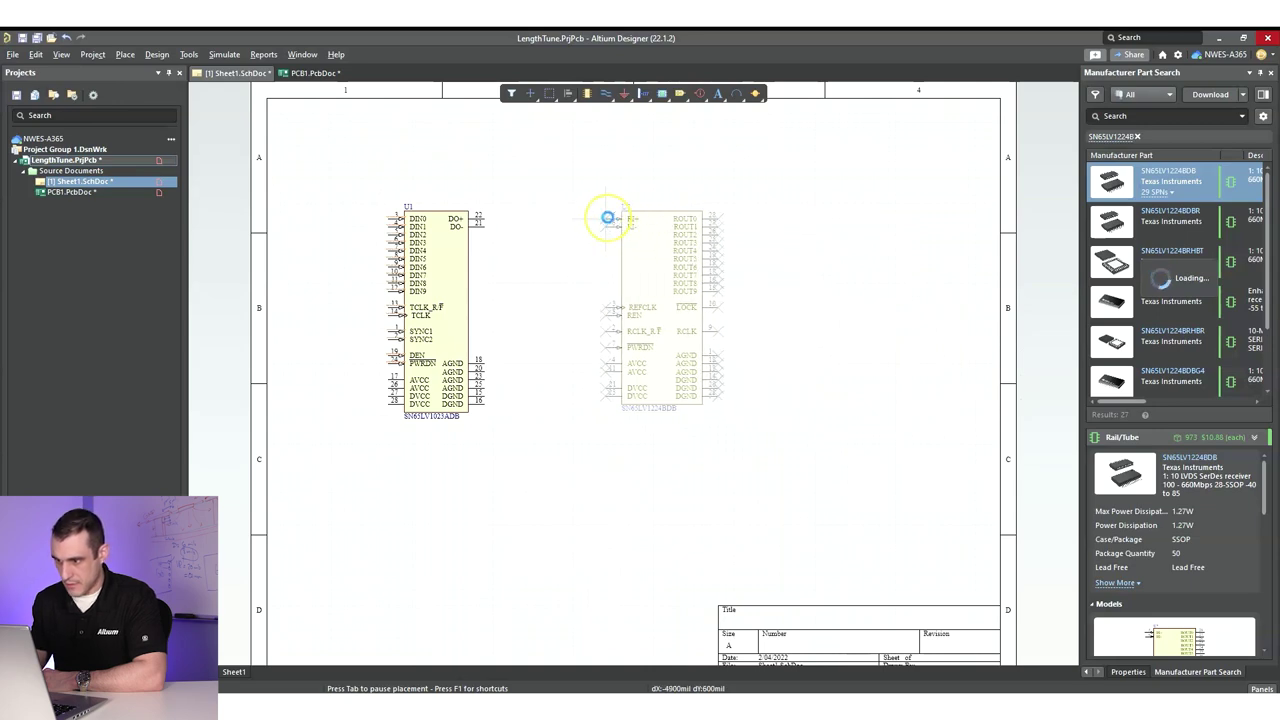
pyautogui.click(662, 218)
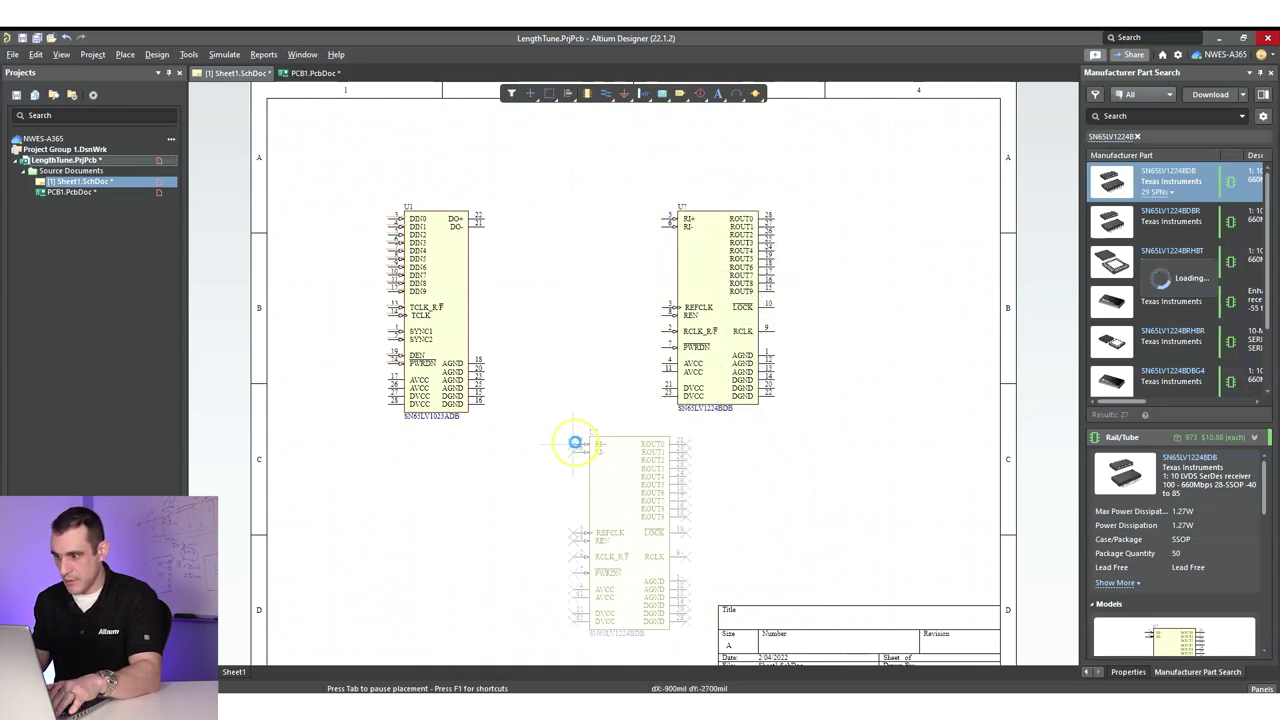
pyautogui.press('Escape')
pyautogui.click(549, 343)
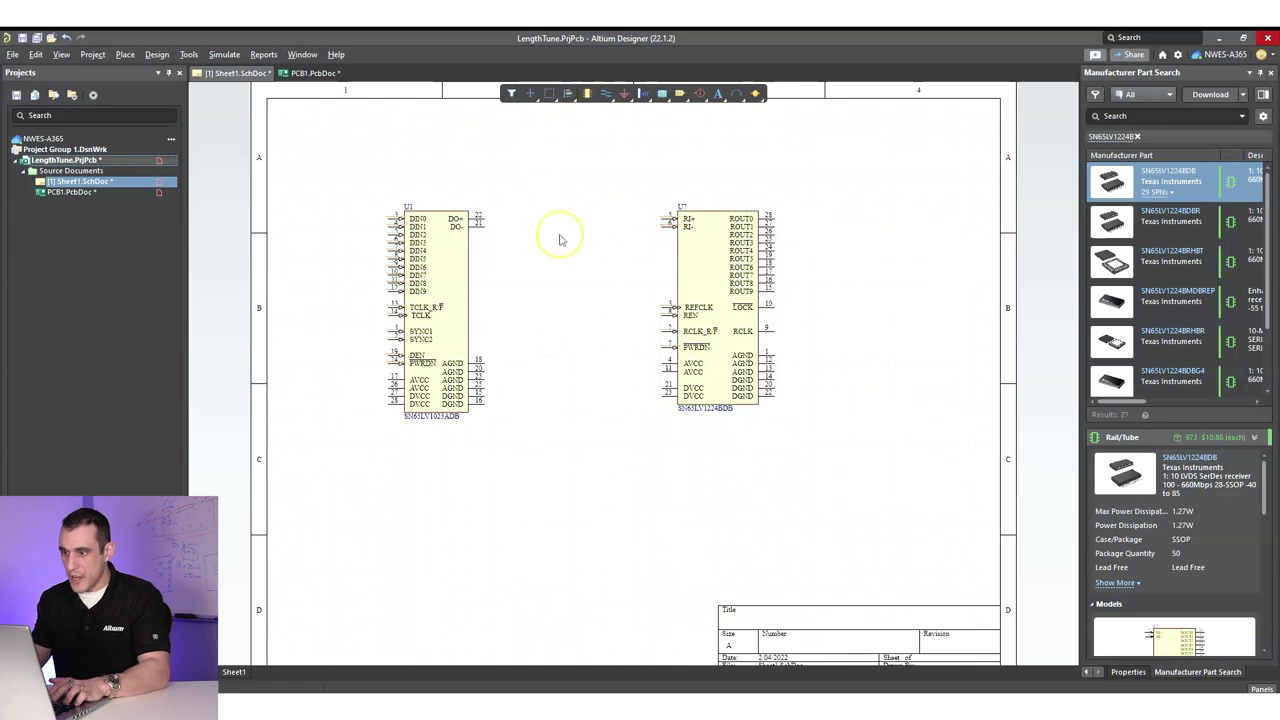
# Wire U1's DO+ and DO- pins straight across to the deserializer's RI+ and RI- pins.
pyautogui.keyDown('ctrl'); pyautogui.scroll(2, 561, 236); pyautogui.keyUp('ctrl')
pyautogui.keyDown('ctrl'); pyautogui.scroll(1, 561, 236); pyautogui.keyUp('ctrl')
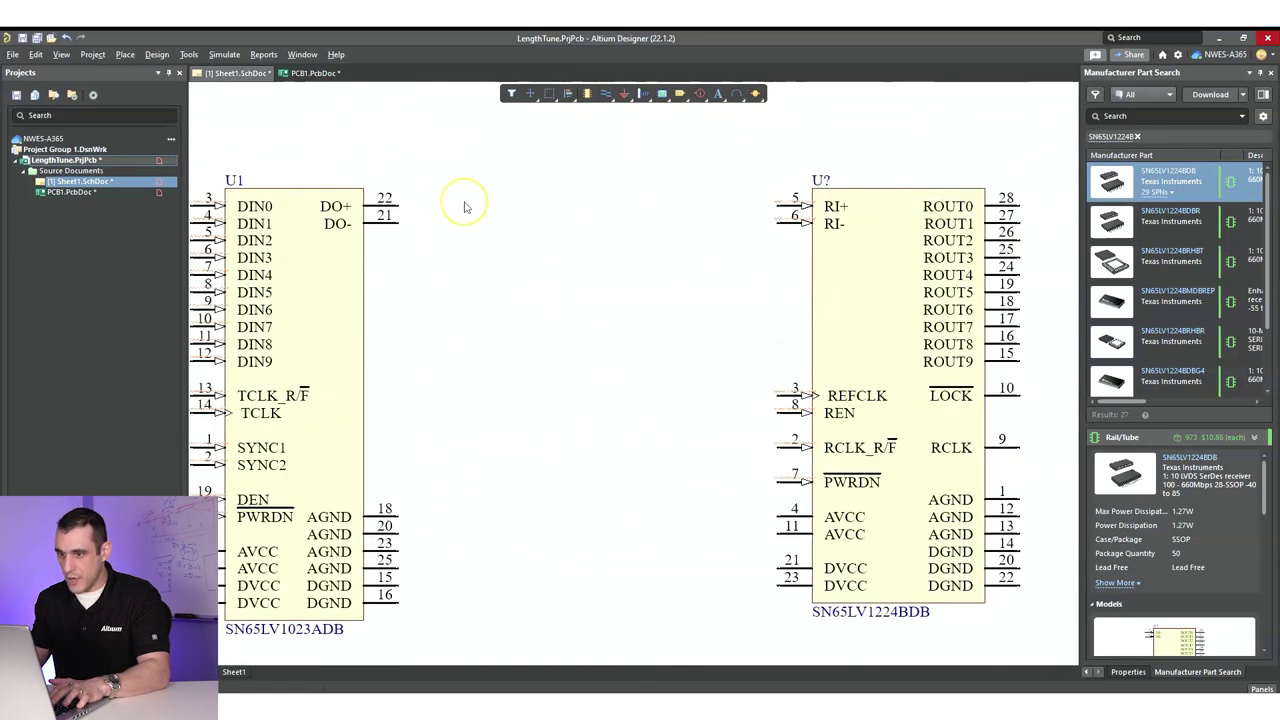
pyautogui.click(605, 93)
pyautogui.click(400, 205)
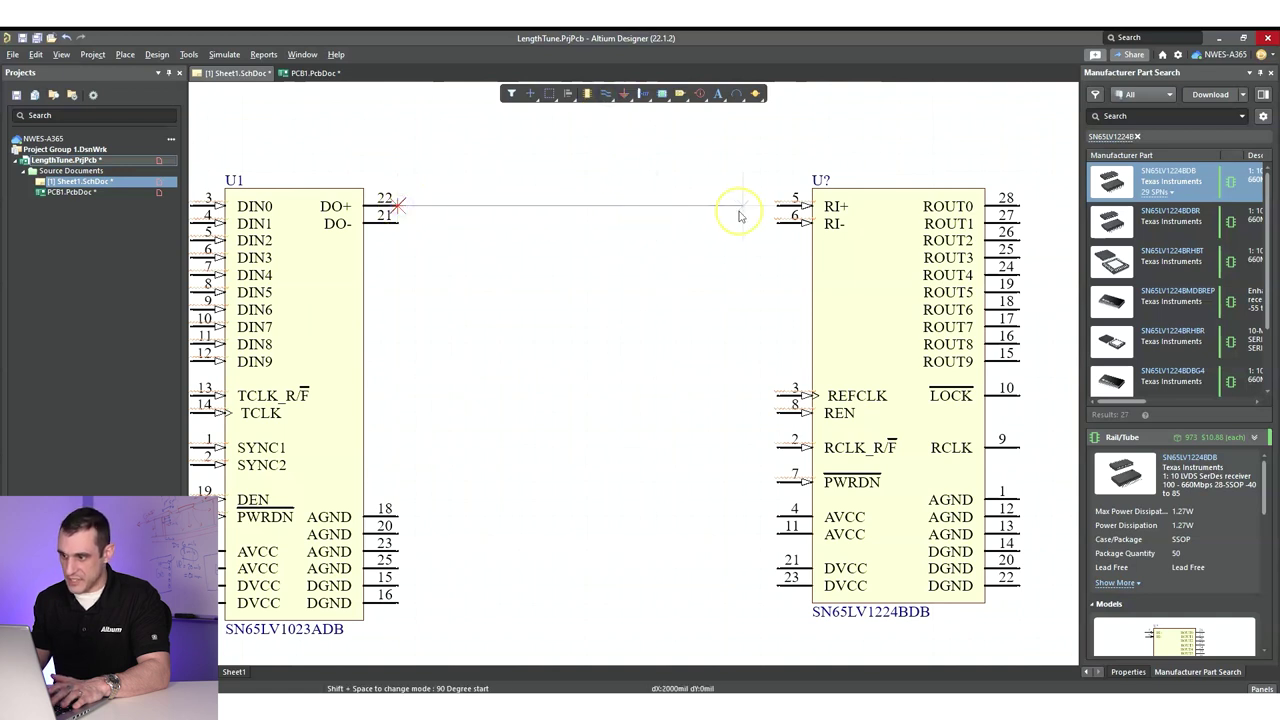
pyautogui.click(778, 205)
pyautogui.click(412, 210)
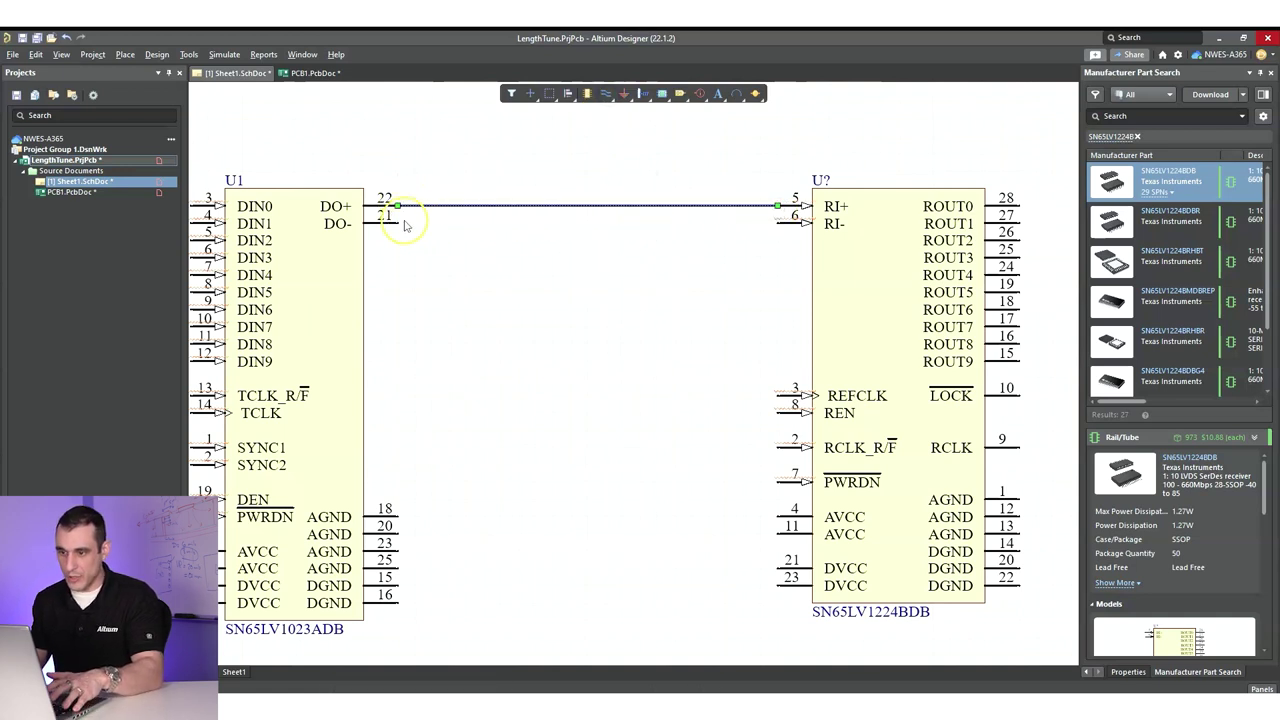
pyautogui.click(400, 222)
pyautogui.click(778, 222)
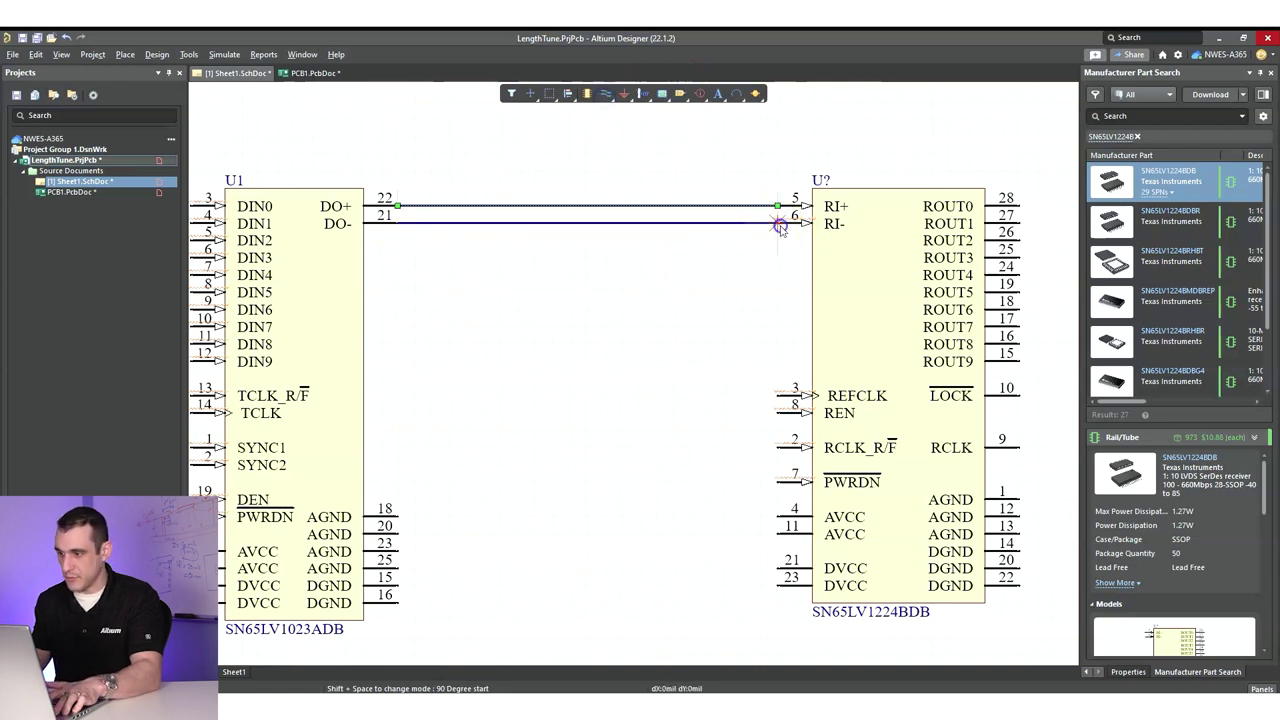
pyautogui.click(670, 177)
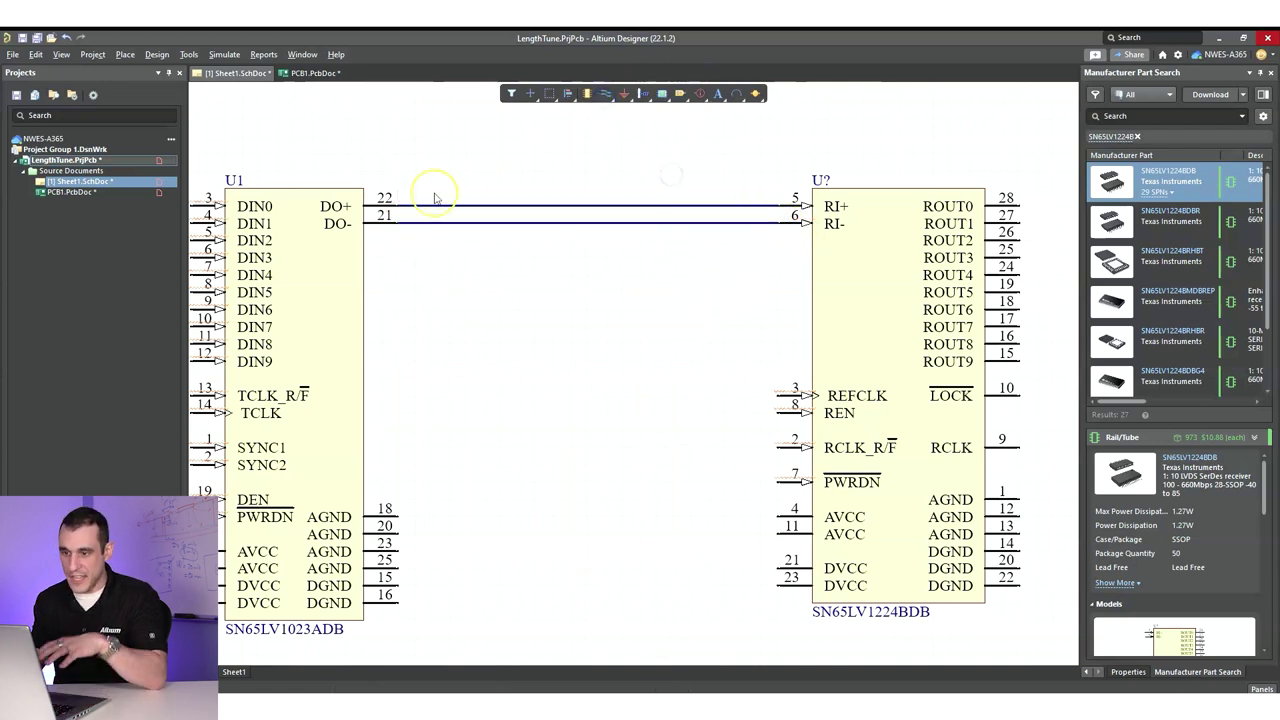
# Set the designator of the SN65LV1224BDB component to U2.
pyautogui.click(816, 188)
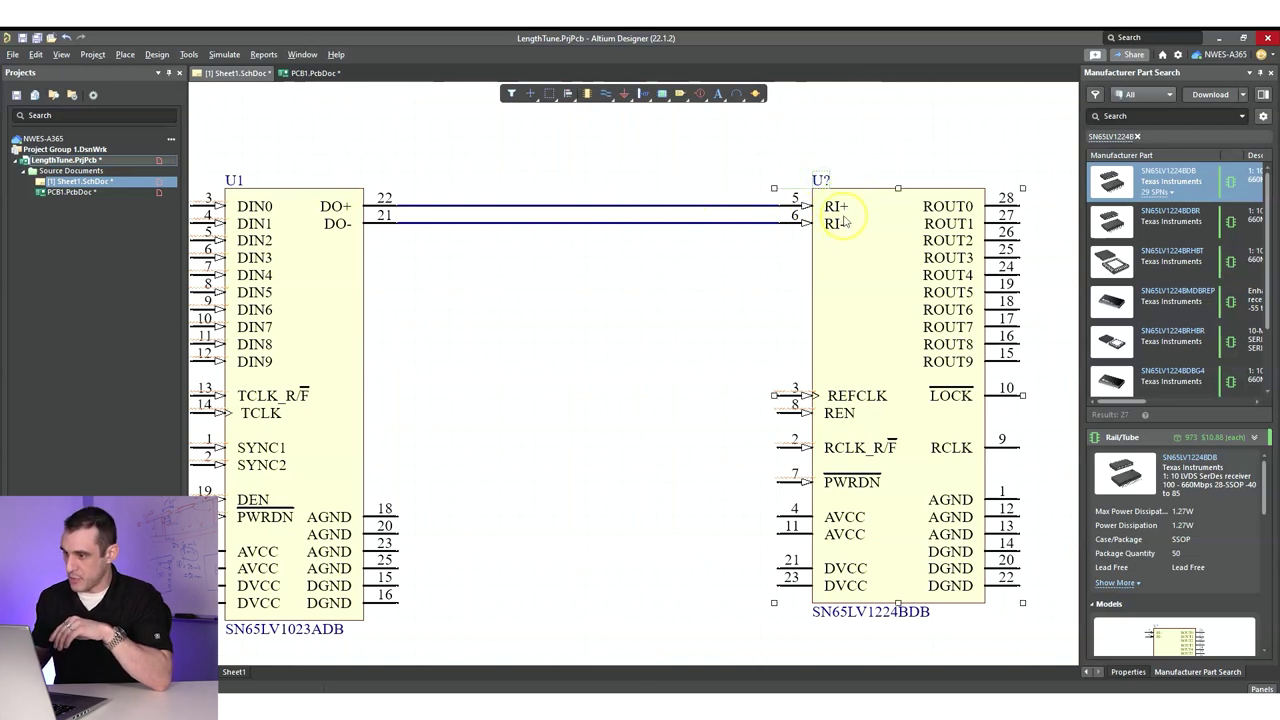
pyautogui.click(1128, 672)
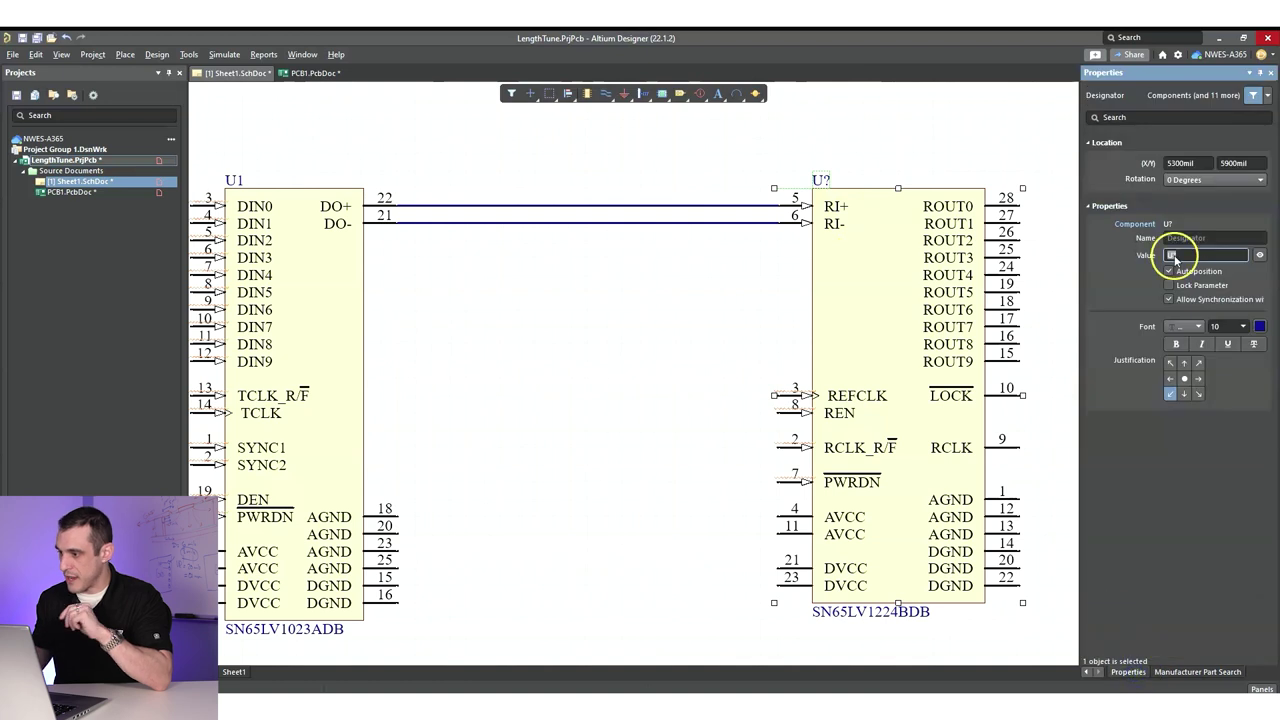
pyautogui.write('U2')
pyautogui.press('Return')
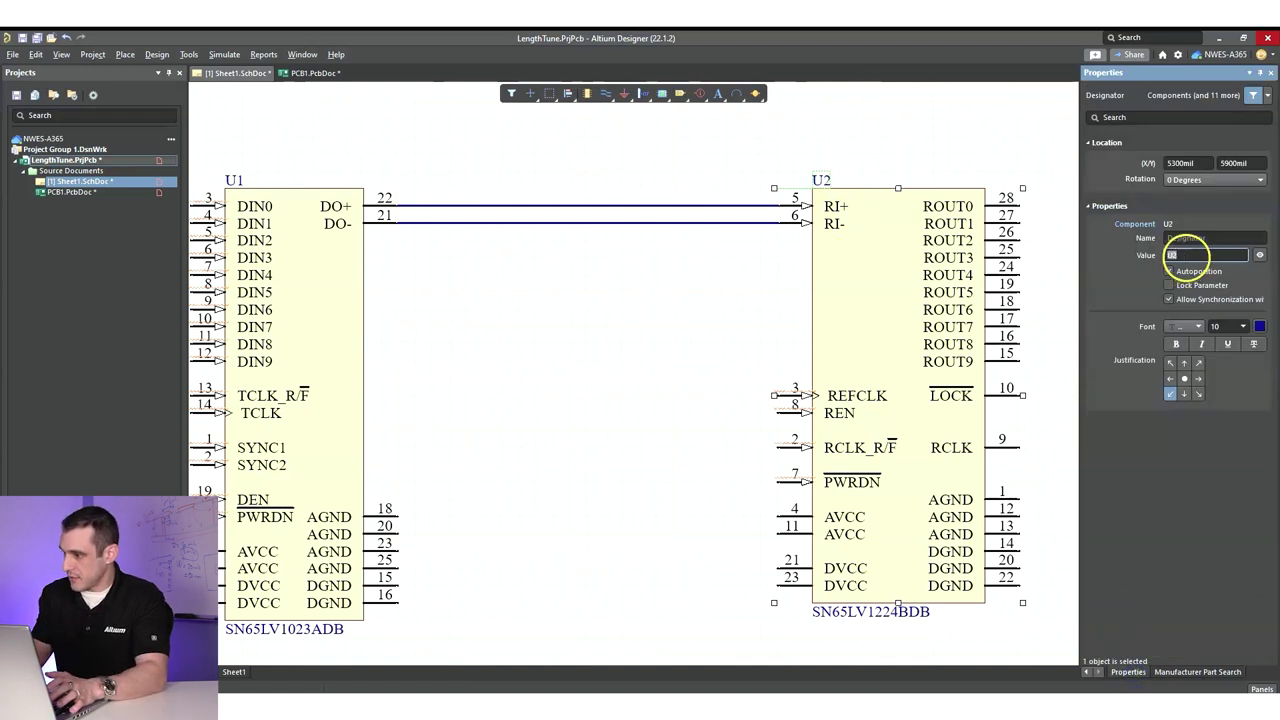
pyautogui.click(586, 326)
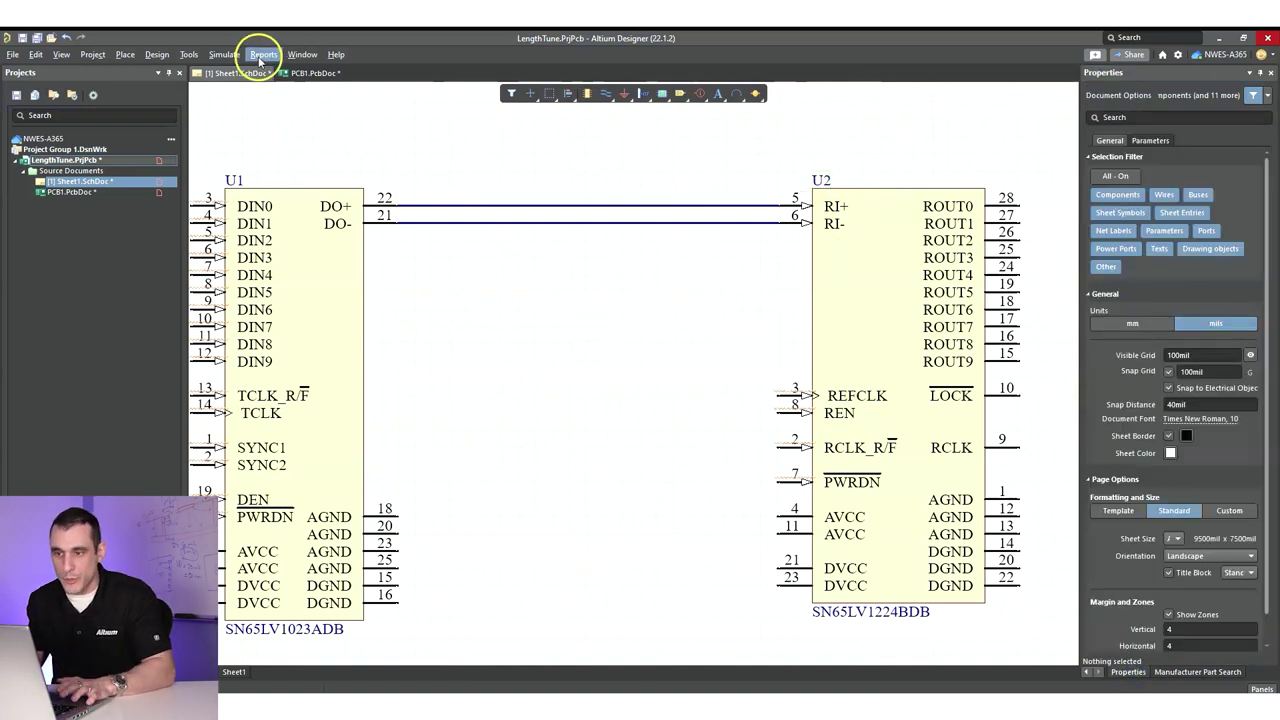
# Place a differential pair directive on each of the two wires next to U1's DO+ and DO- pins.
pyautogui.click(624, 93)
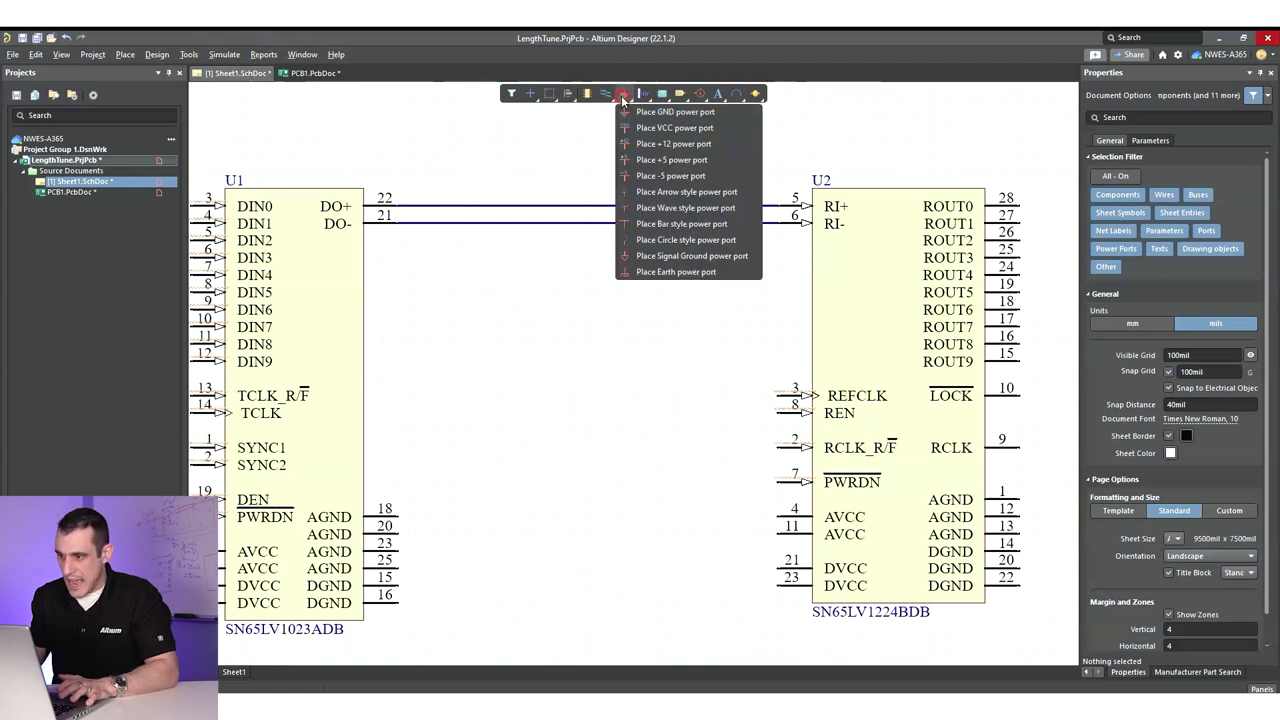
pyautogui.click(701, 94)
pyautogui.click(737, 143)
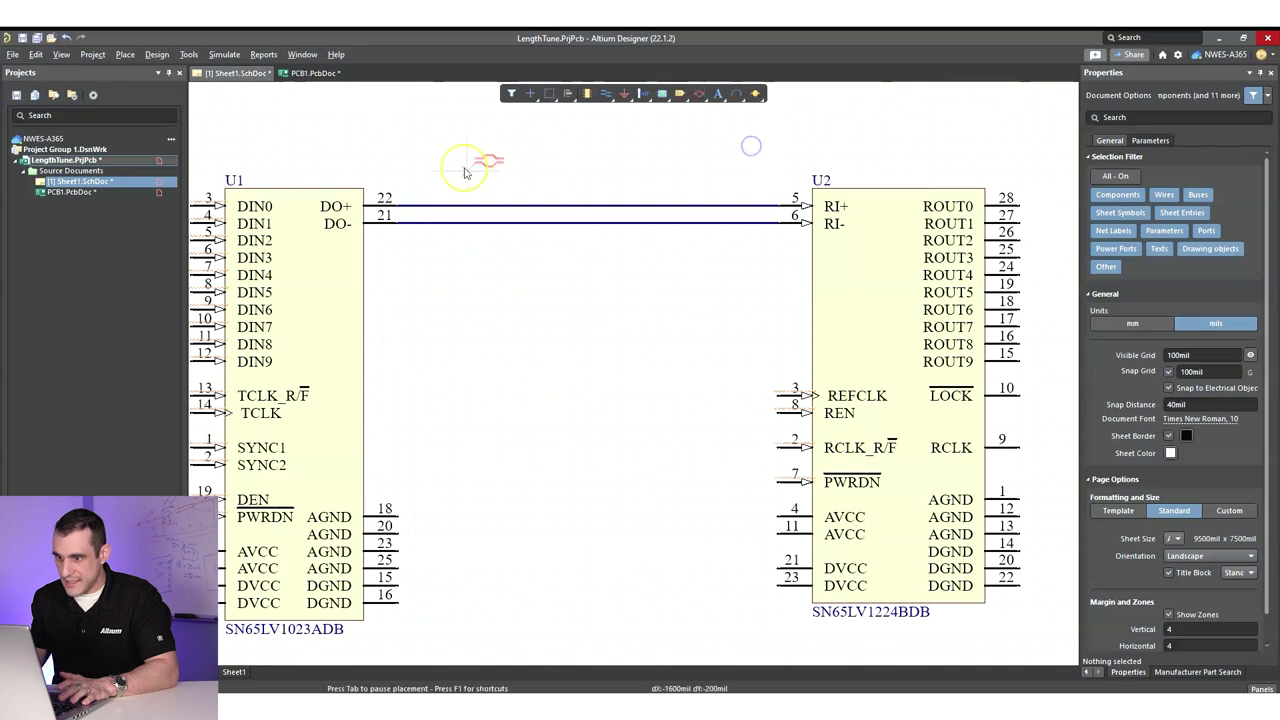
pyautogui.click(398, 221)
pyautogui.press('Tab')
pyautogui.click(624, 93)
pyautogui.click(371, 86)
pyautogui.click(443, 196)
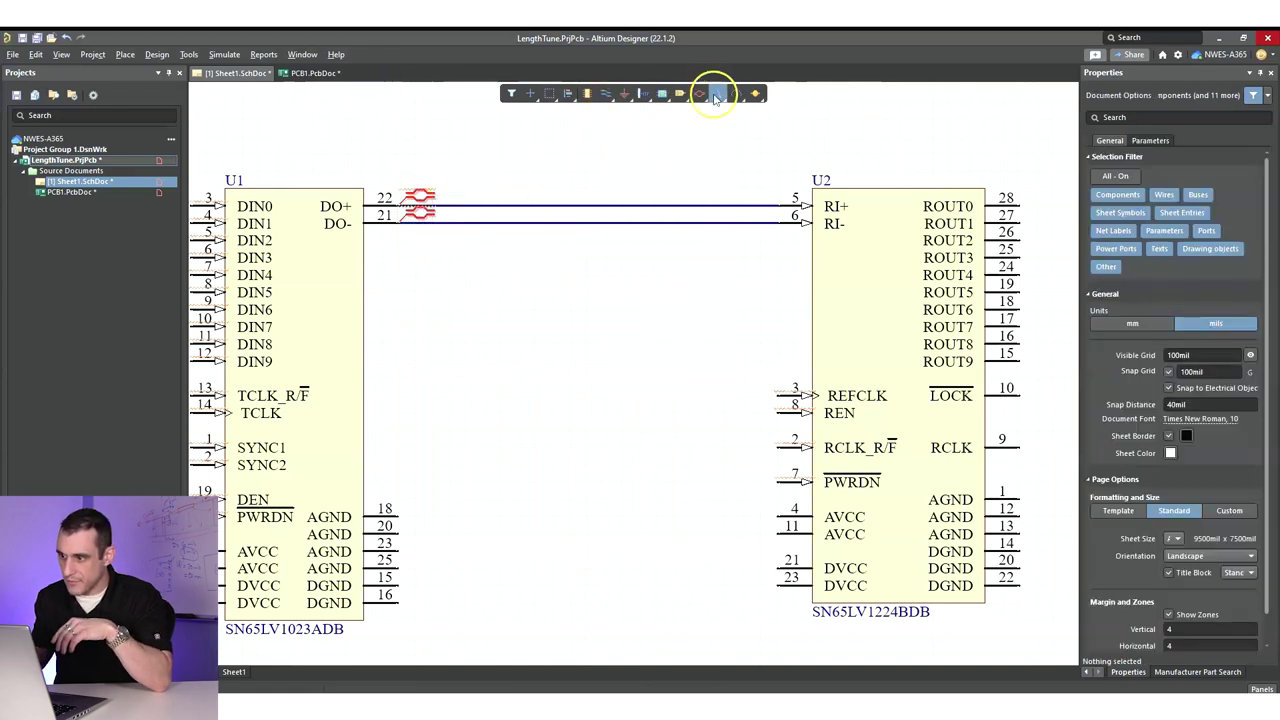
# Place a net label on each of the two differential wires, just right of the differential pair directives.
pyautogui.click(598, 93)
pyautogui.click(598, 93)
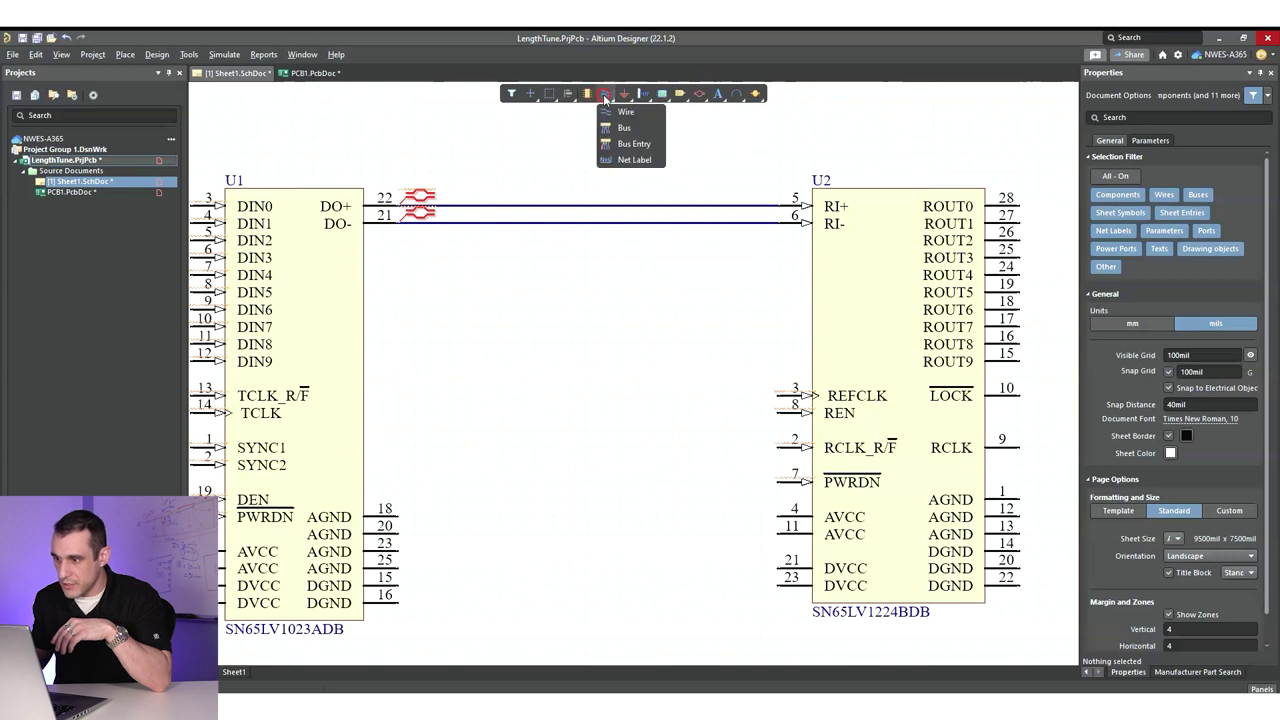
pyautogui.click(624, 162)
pyautogui.click(452, 206)
pyautogui.click(452, 222)
pyautogui.press('Escape')
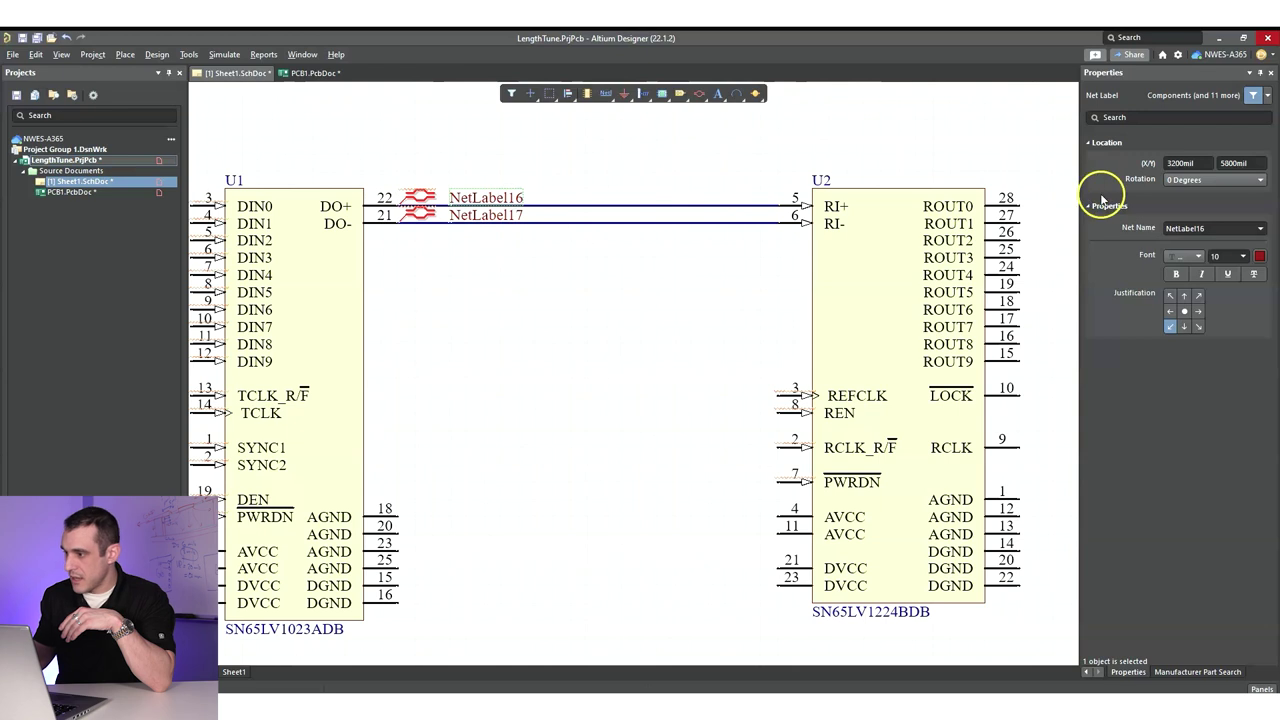
# Name the net label on the DO+ wire LVDS_P and the one on the DO- wire LVDS_N.
pyautogui.click(1214, 228)
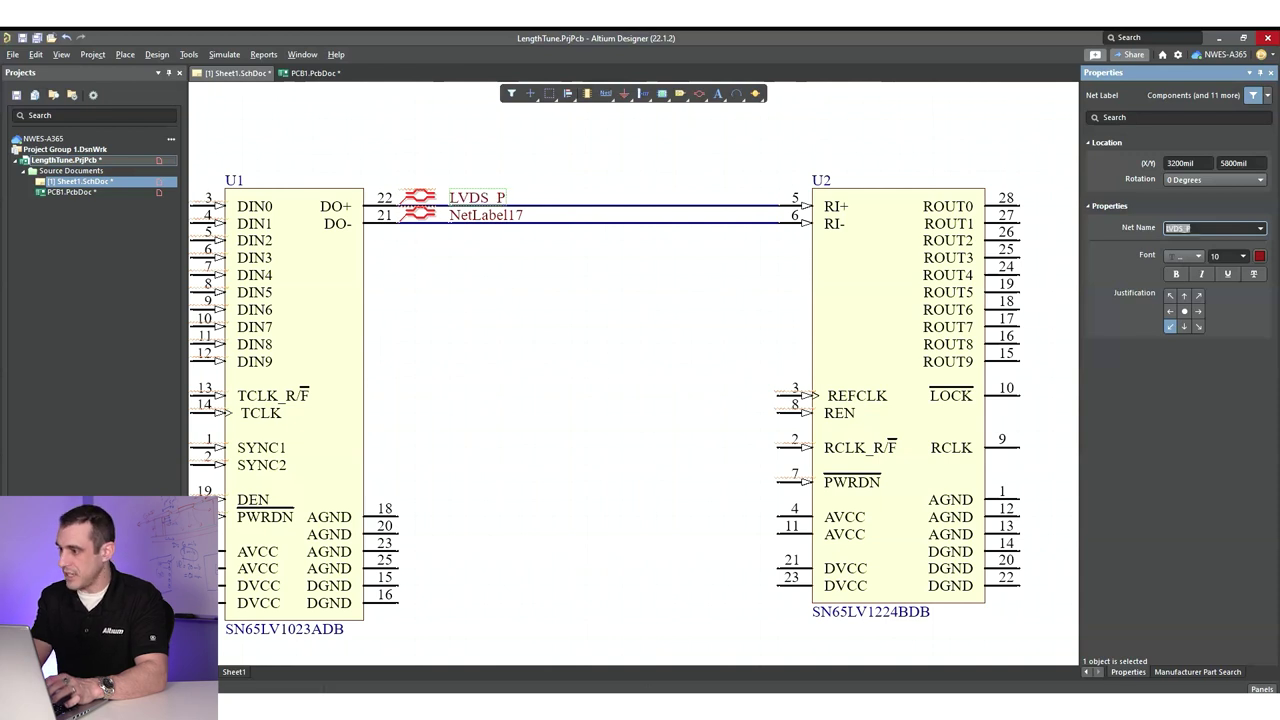
pyautogui.click(520, 224)
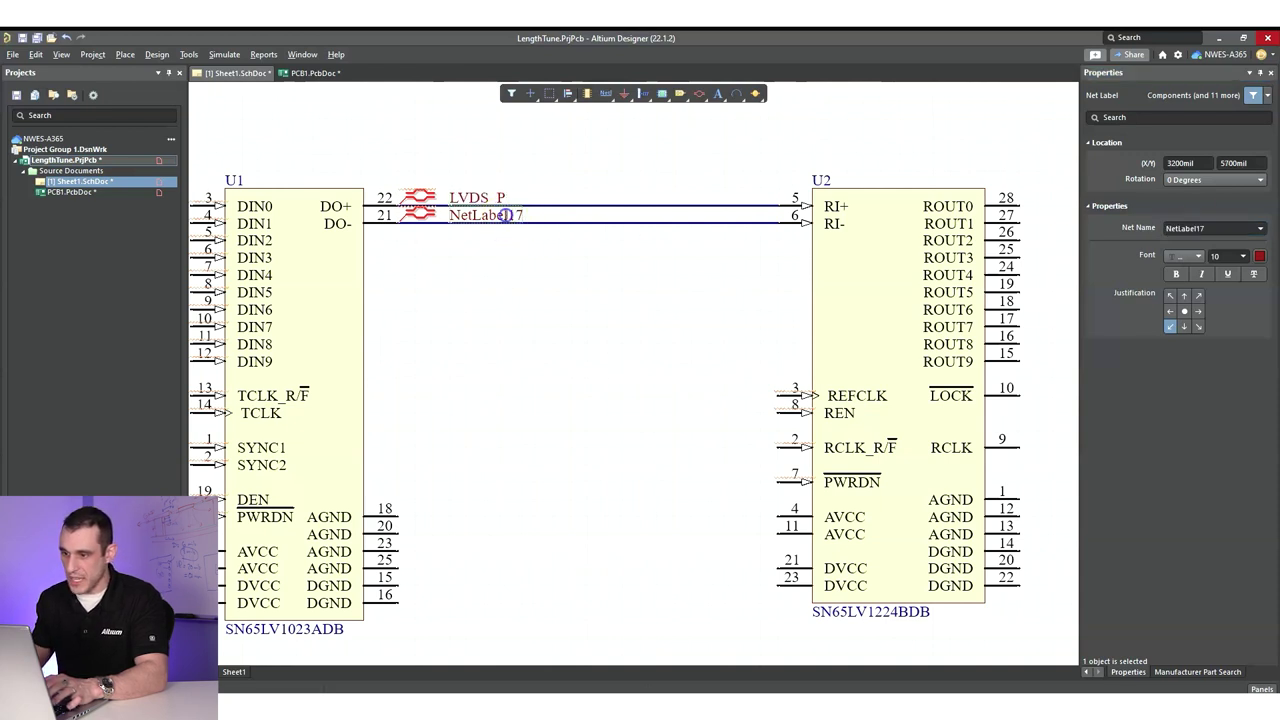
pyautogui.click(1215, 228)
pyautogui.write('LVDS_')
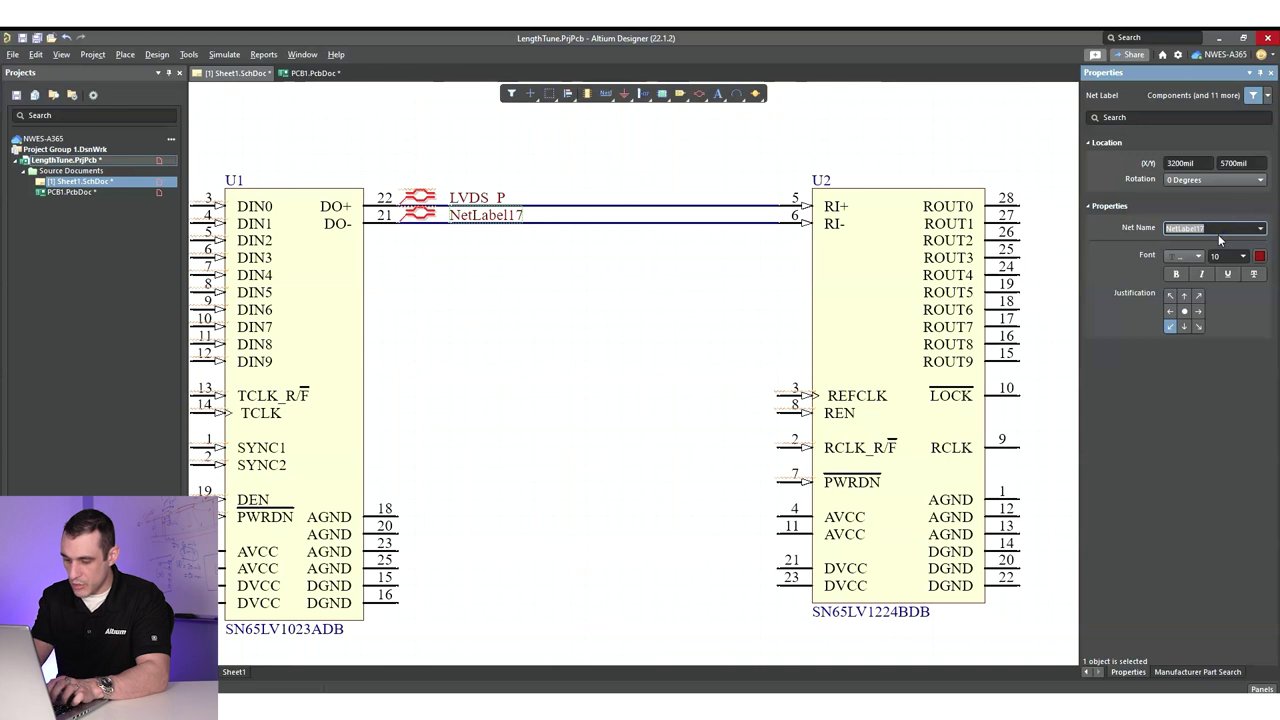
pyautogui.write('N')
pyautogui.press('Return')
pyautogui.click(551, 330)
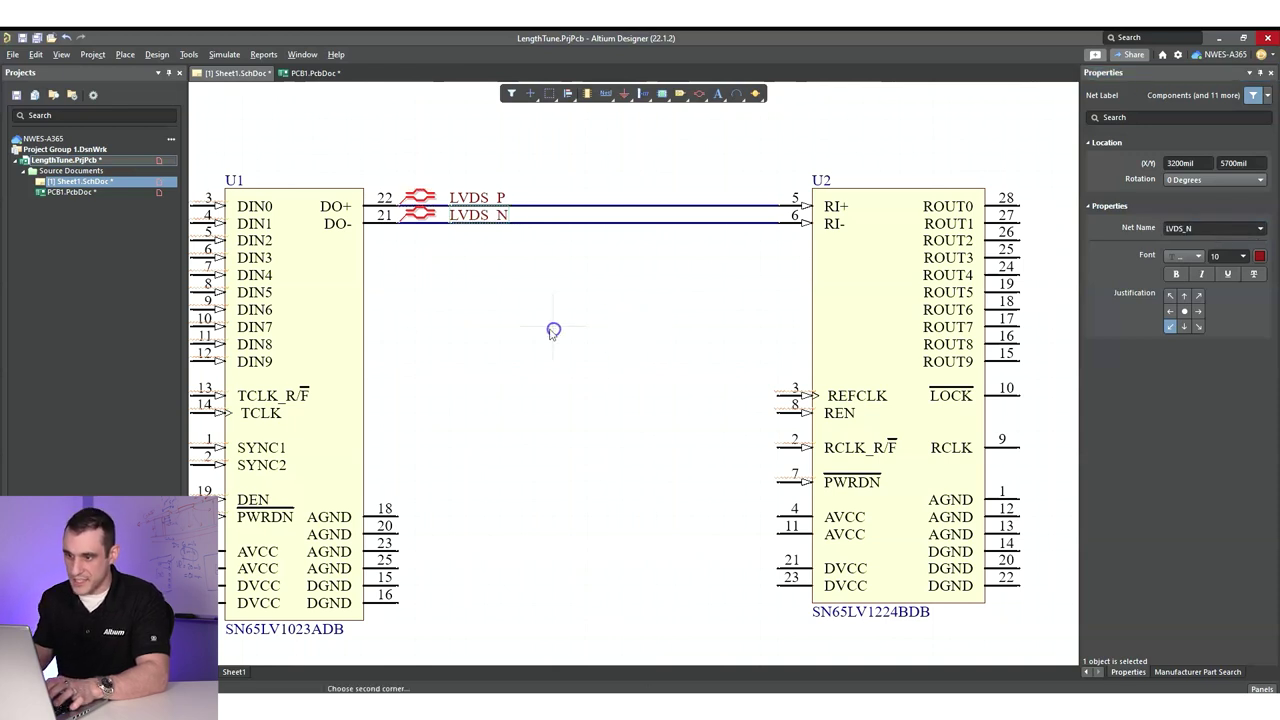
pyautogui.keyDown('ctrl'); pyautogui.scroll(4, 398, 203); pyautogui.keyUp('ctrl')
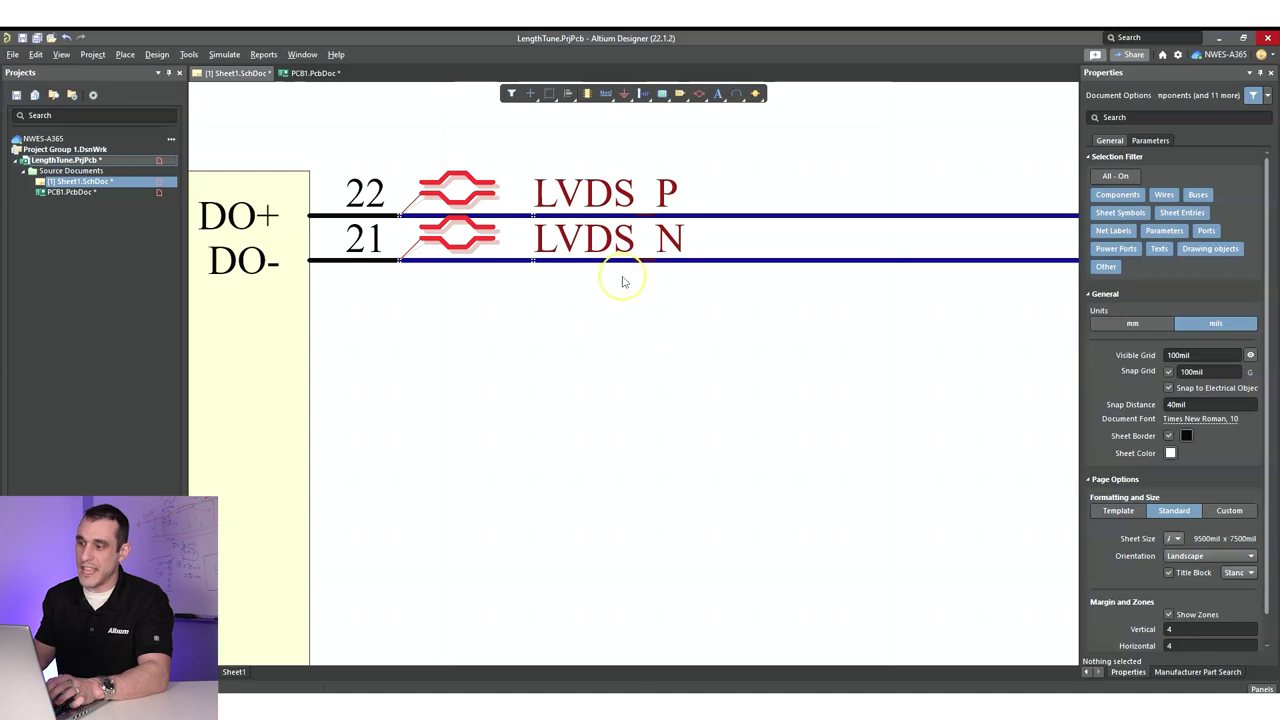
# Place Generic No ERC markers on the unconnected signal input pins along the left sides of U1 and U2.
pyautogui.keyDown('ctrl'); pyautogui.scroll(-4, 575, 342); pyautogui.keyUp('ctrl')
pyautogui.scroll(-2, 577, 337)
pyautogui.moveTo(654, 291); pyautogui.dragTo(741, 294, button='right')
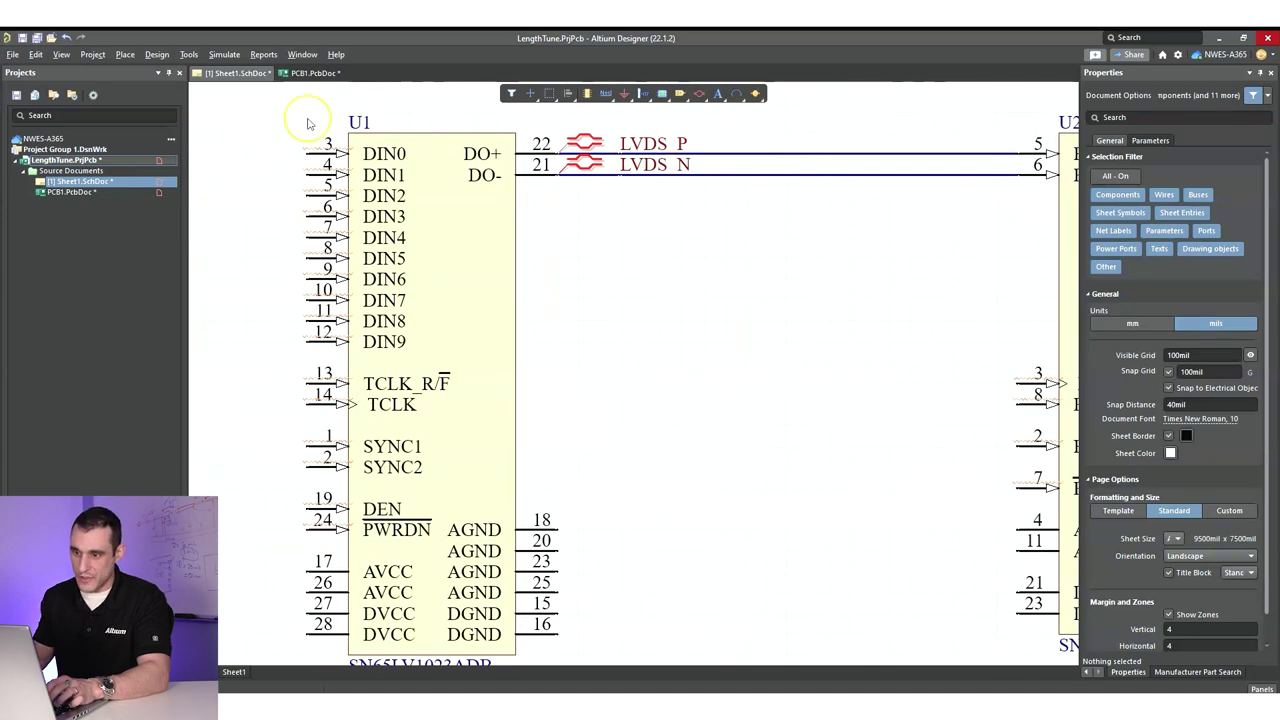
pyautogui.moveTo(655, 365); pyautogui.dragTo(466, 360, button='right')
pyautogui.keyDown('ctrl'); pyautogui.scroll(-3, 591, 371); pyautogui.keyUp('ctrl')
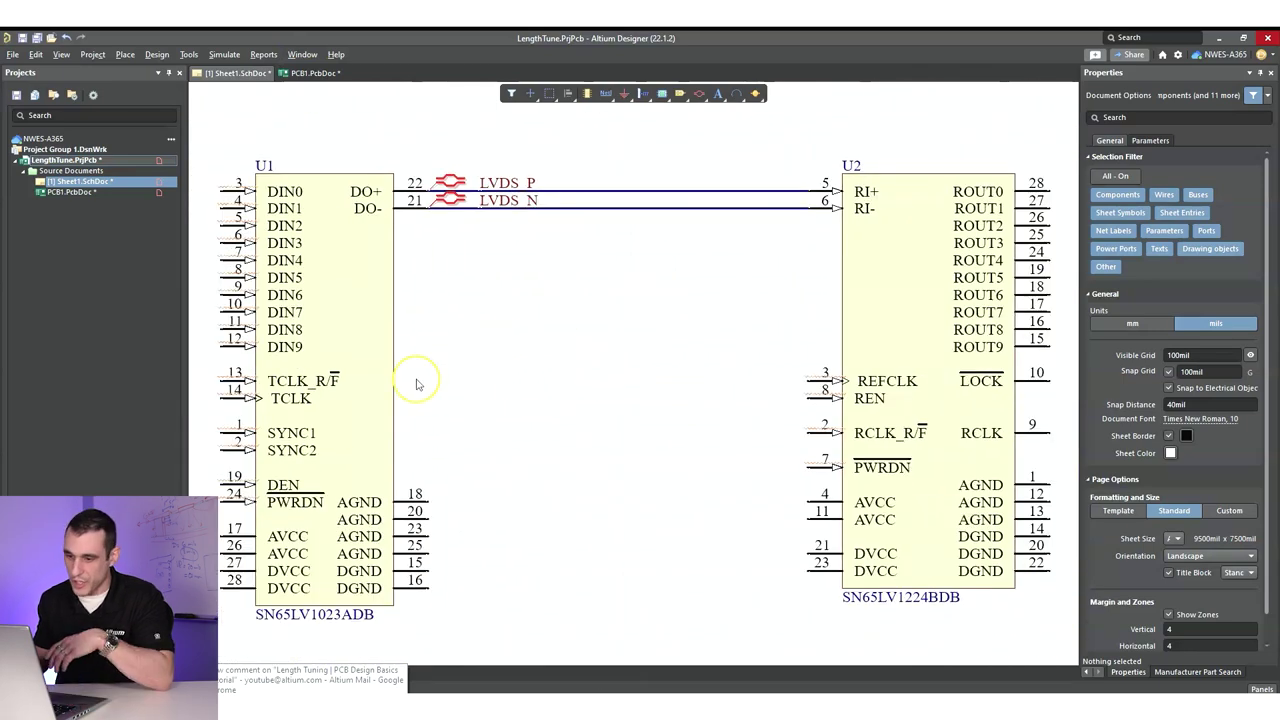
pyautogui.click(624, 93)
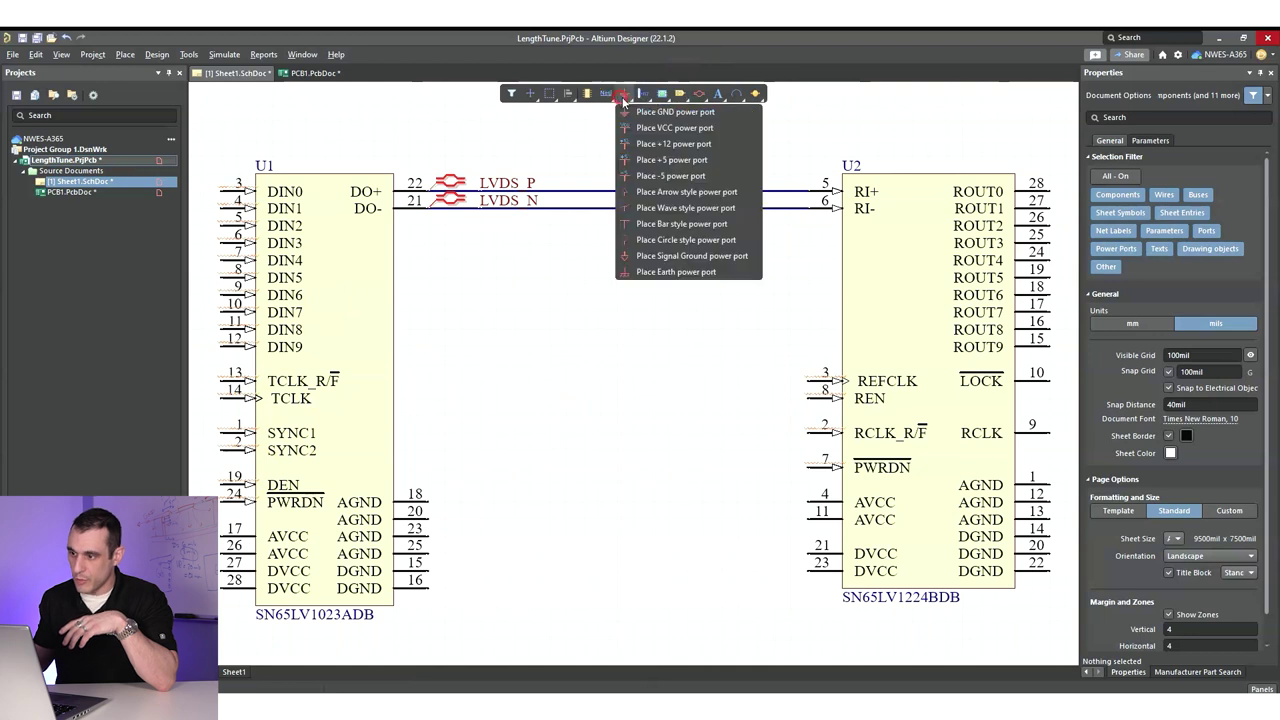
pyautogui.click(698, 93)
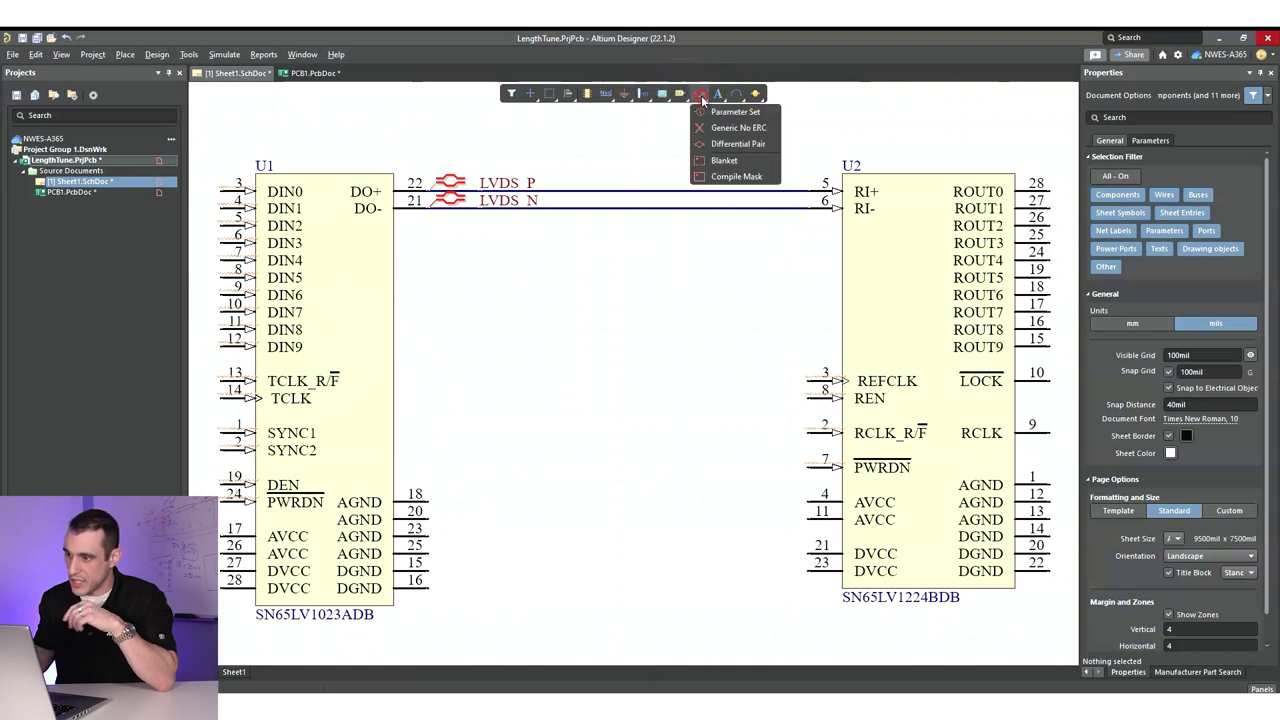
pyautogui.click(722, 112)
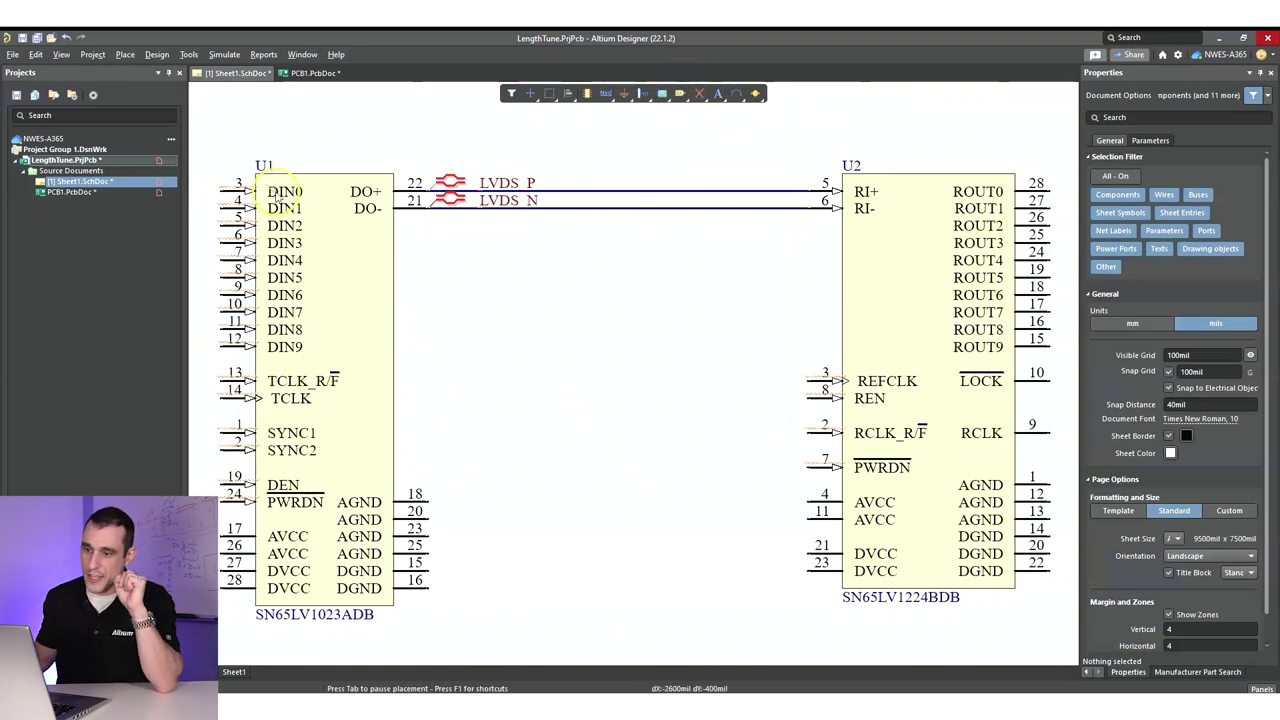
pyautogui.click(220, 190)
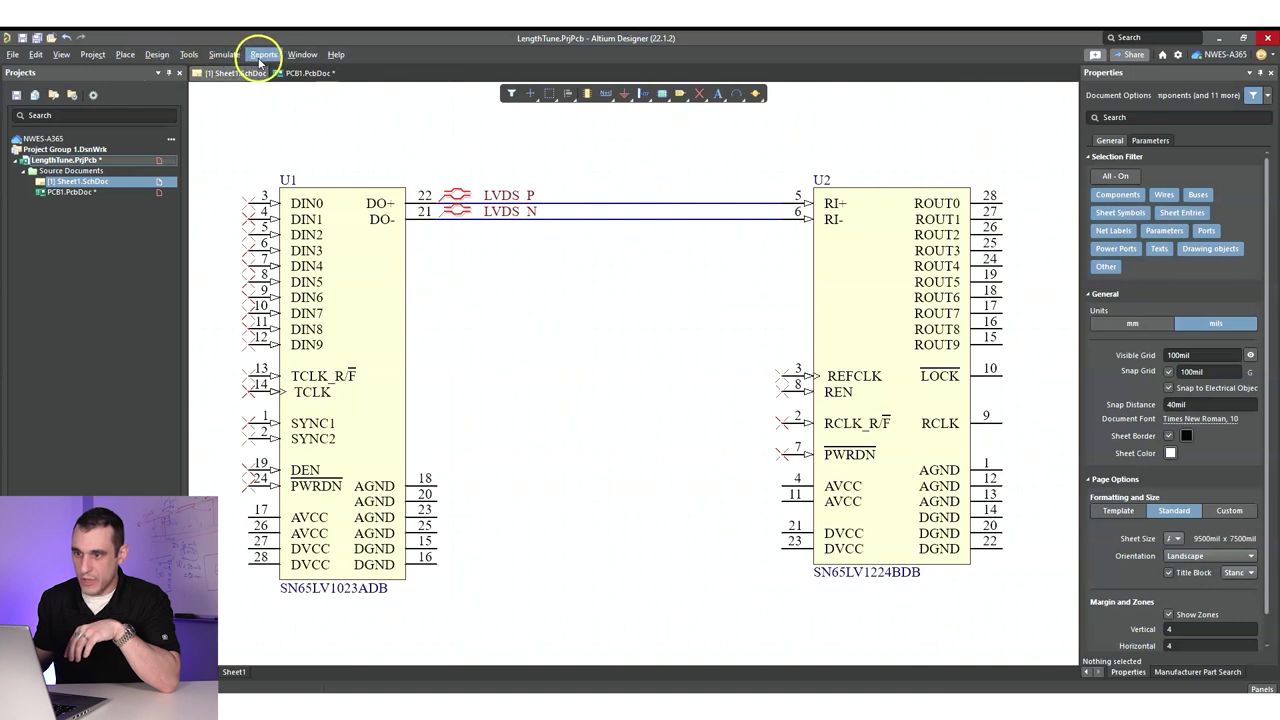
# Save the LengthTune.PrjPcb project.
pyautogui.click(155, 54)
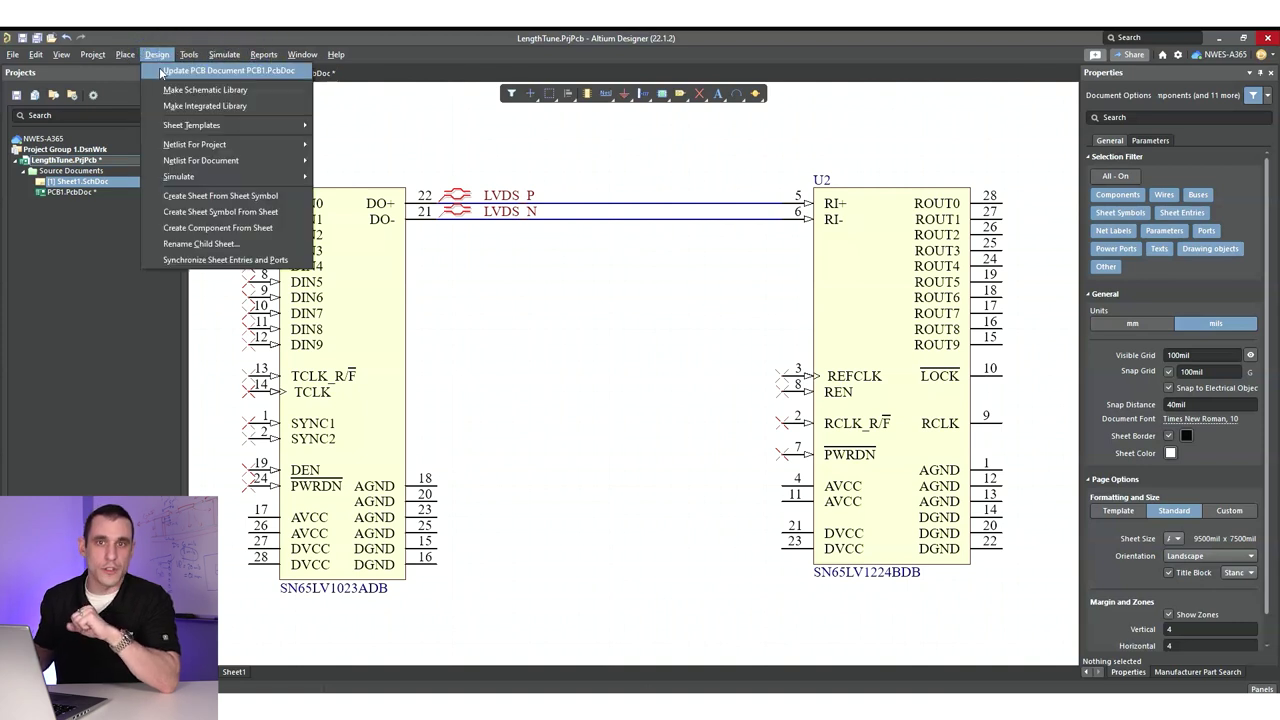
pyautogui.rightClick(62, 160)
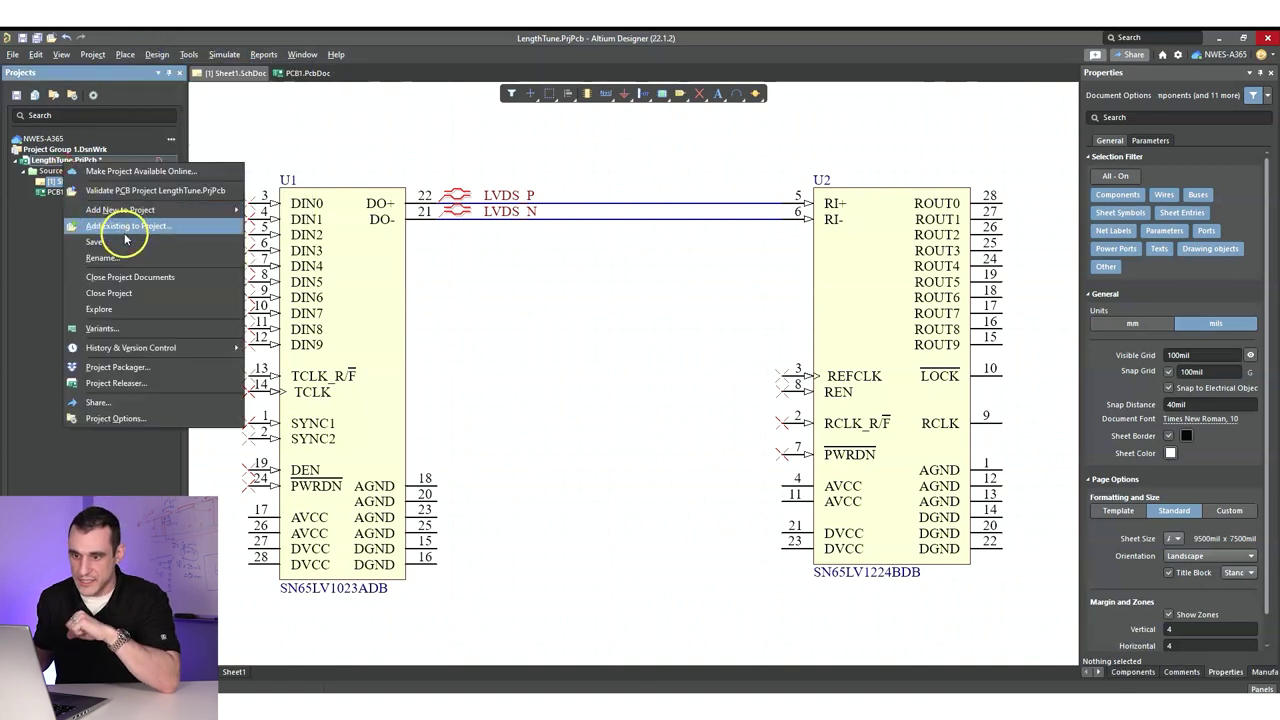
pyautogui.click(123, 245)
# Update PCB1.PcbDoc from the schematic, validating and executing all engineering changes, and close the change order.
pyautogui.click(155, 54)
pyautogui.click(190, 68)
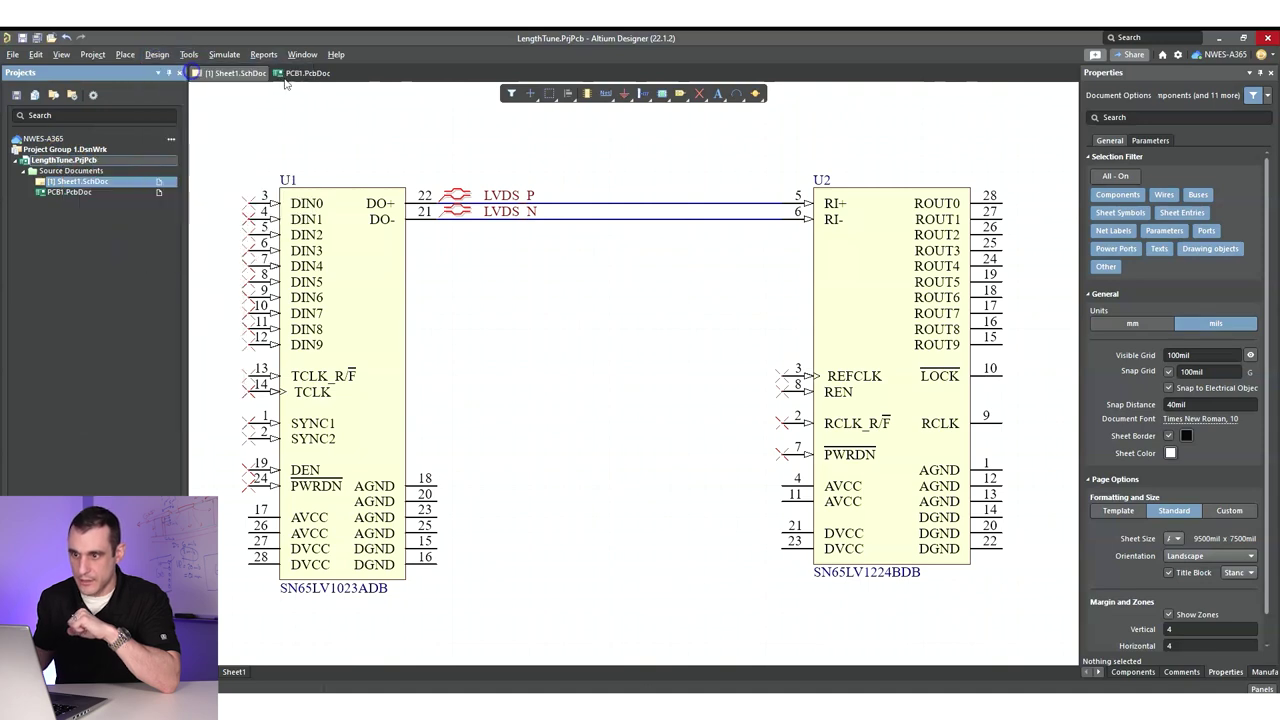
pyautogui.click(320, 517)
pyautogui.click(392, 517)
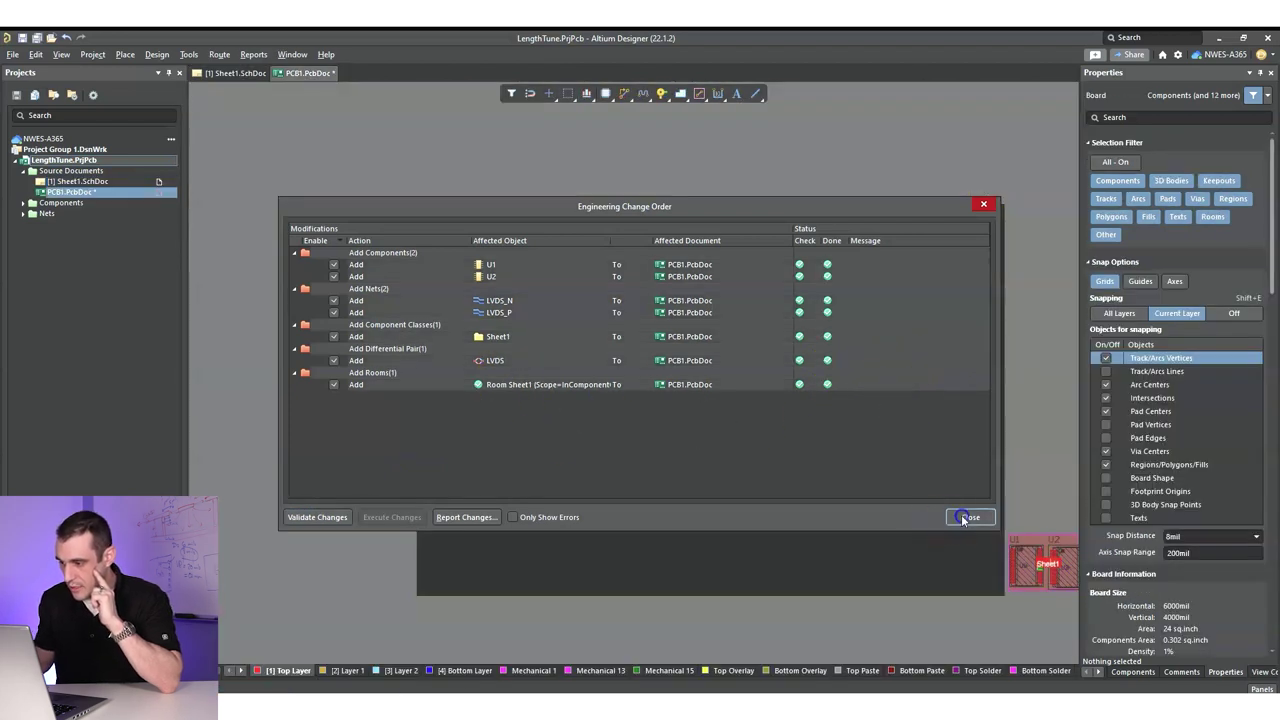
pyautogui.click(968, 517)
# Select the U1 and U2 footprints with the Sheet1 room and move them onto the lower part of the board.
pyautogui.moveTo(1034, 507); pyautogui.dragTo(749, 503, button='right')
pyautogui.click(777, 571)
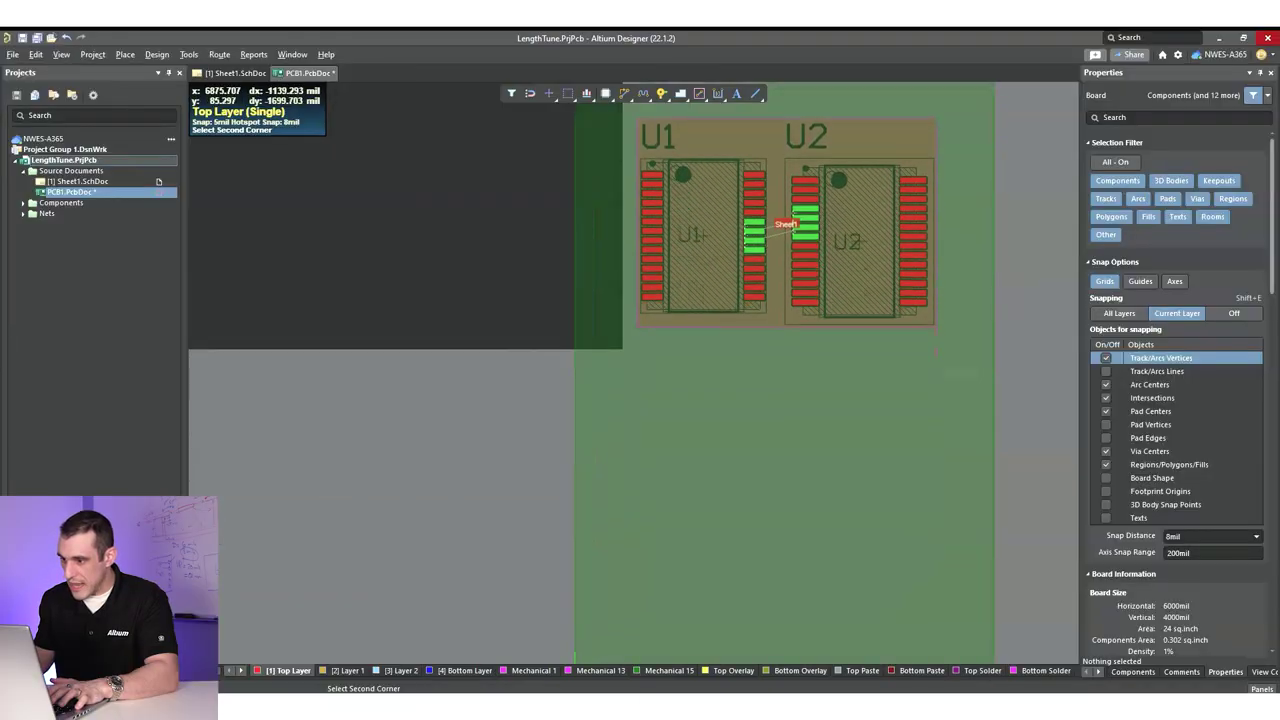
pyautogui.click(983, 277)
pyautogui.moveTo(980, 295); pyautogui.dragTo(886, 611, button='right')
pyautogui.moveTo(709, 478); pyautogui.dragTo(466, 374)
pyautogui.keyDown('ctrl'); pyautogui.scroll(-3, 466, 374); pyautogui.keyUp('ctrl')
pyautogui.moveTo(465, 385); pyautogui.dragTo(746, 451, button='right')
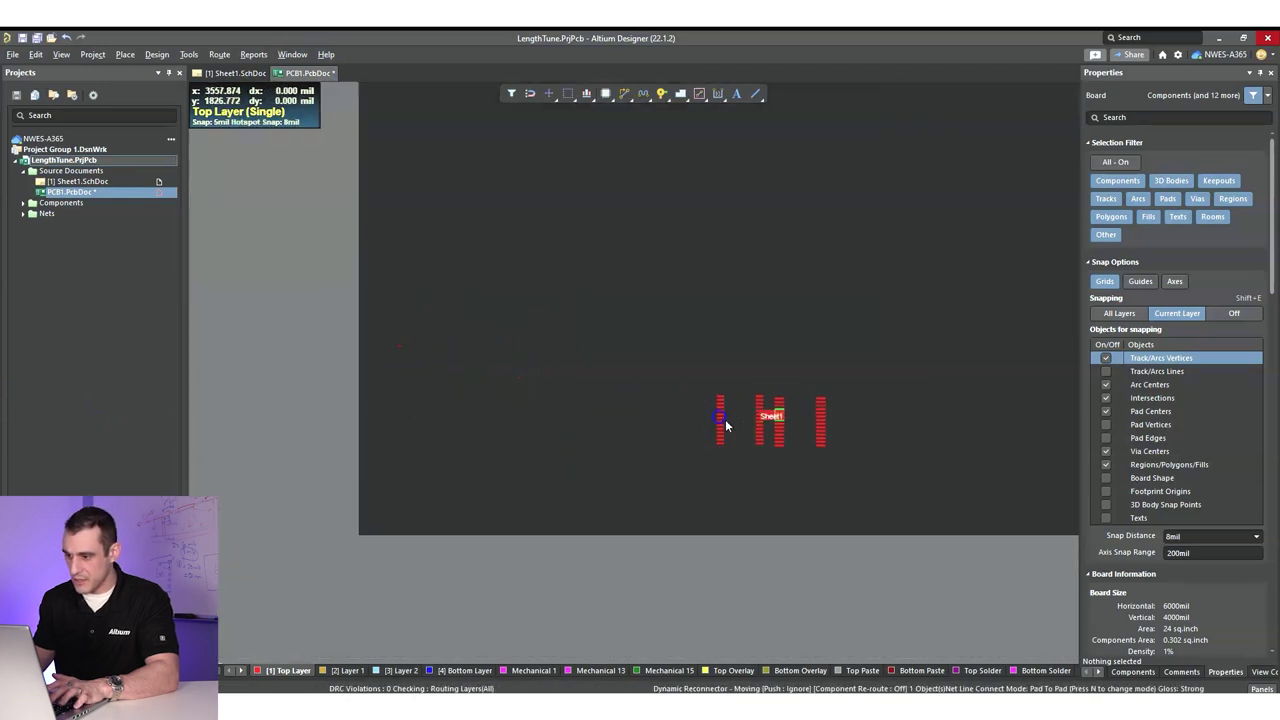
# Move U1 to about X 1250 mil, Y 1855 mil near the board's left edge and U2 across to the right edge.
pyautogui.moveTo(742, 430); pyautogui.dragTo(396, 424)
pyautogui.moveTo(936, 388); pyautogui.dragTo(563, 386, button='right')
pyautogui.moveTo(429, 420); pyautogui.dragTo(797, 428)
pyautogui.click(629, 437)
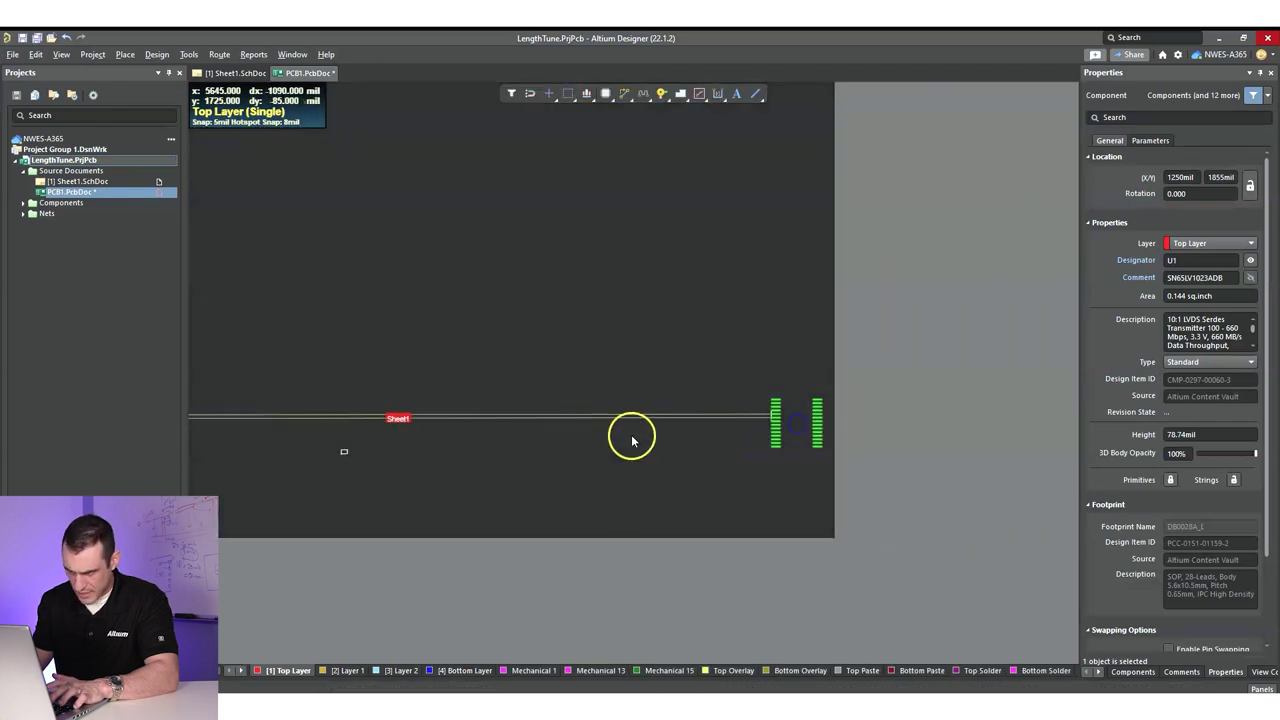
# Delete the Sheet1 room lying between the two footprints.
pyautogui.click(388, 424)
pyautogui.click(466, 430)
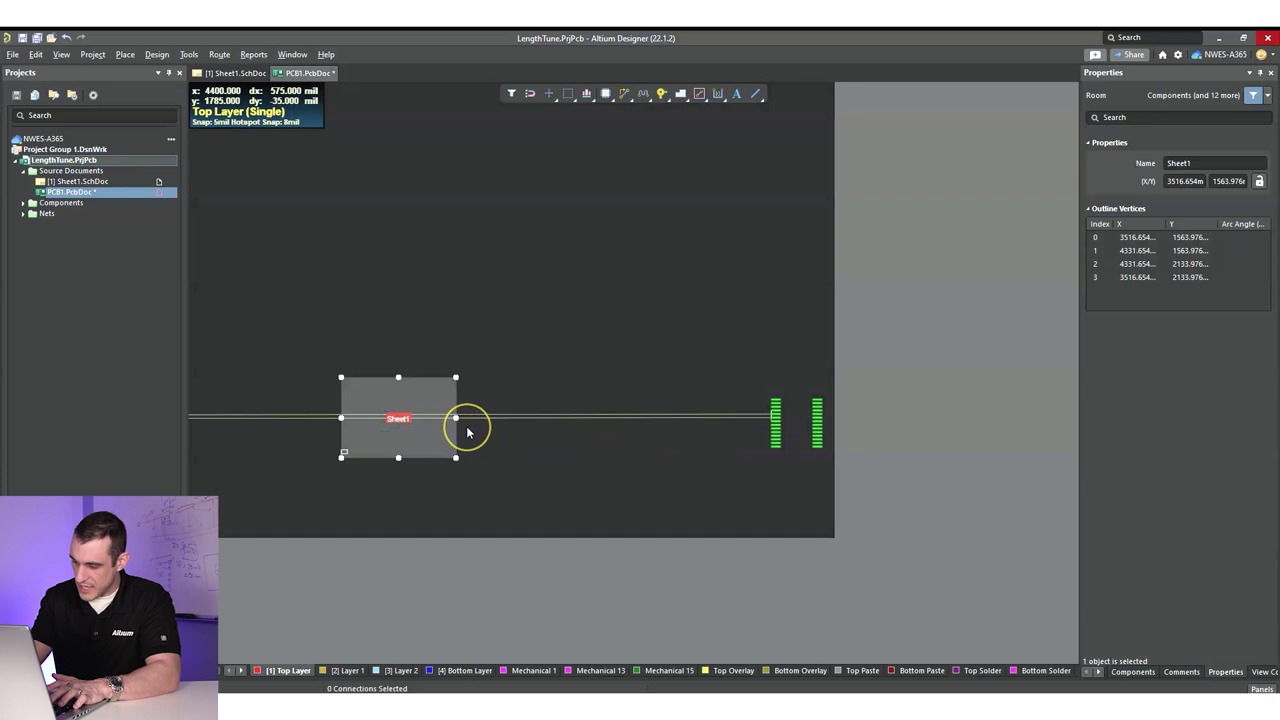
pyautogui.click(466, 428)
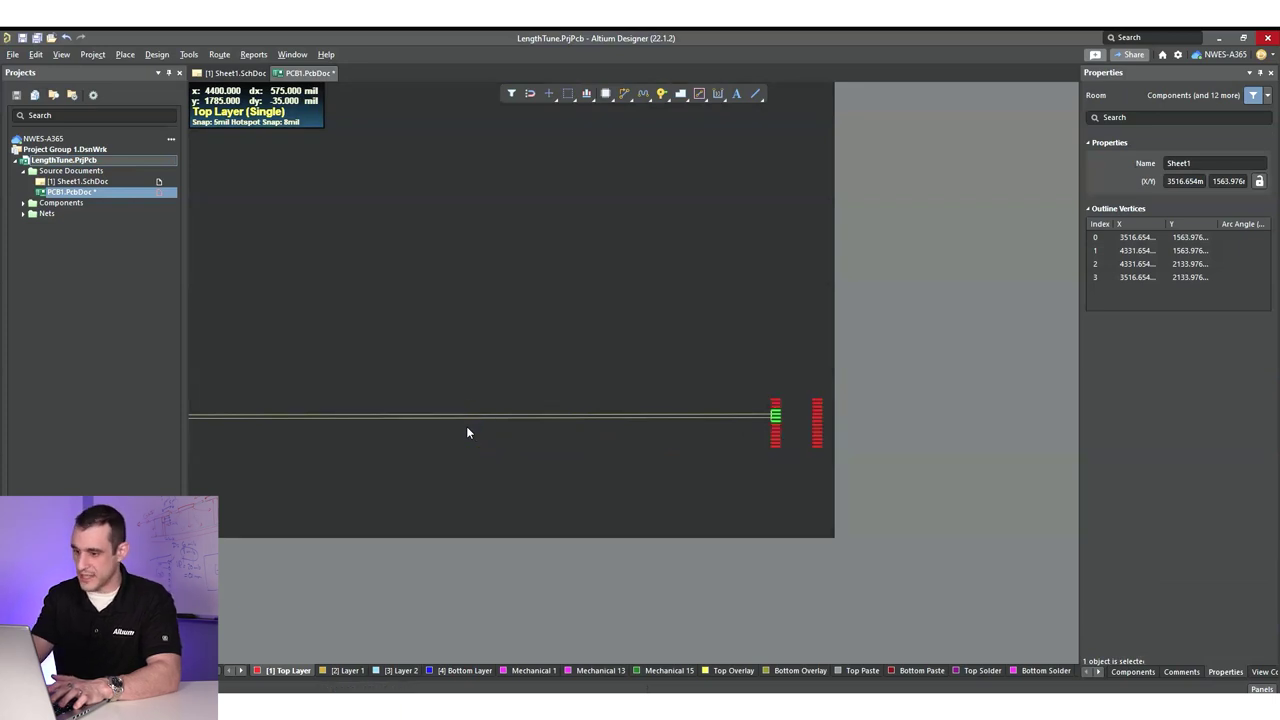
pyautogui.press('v')
pyautogui.press('b')
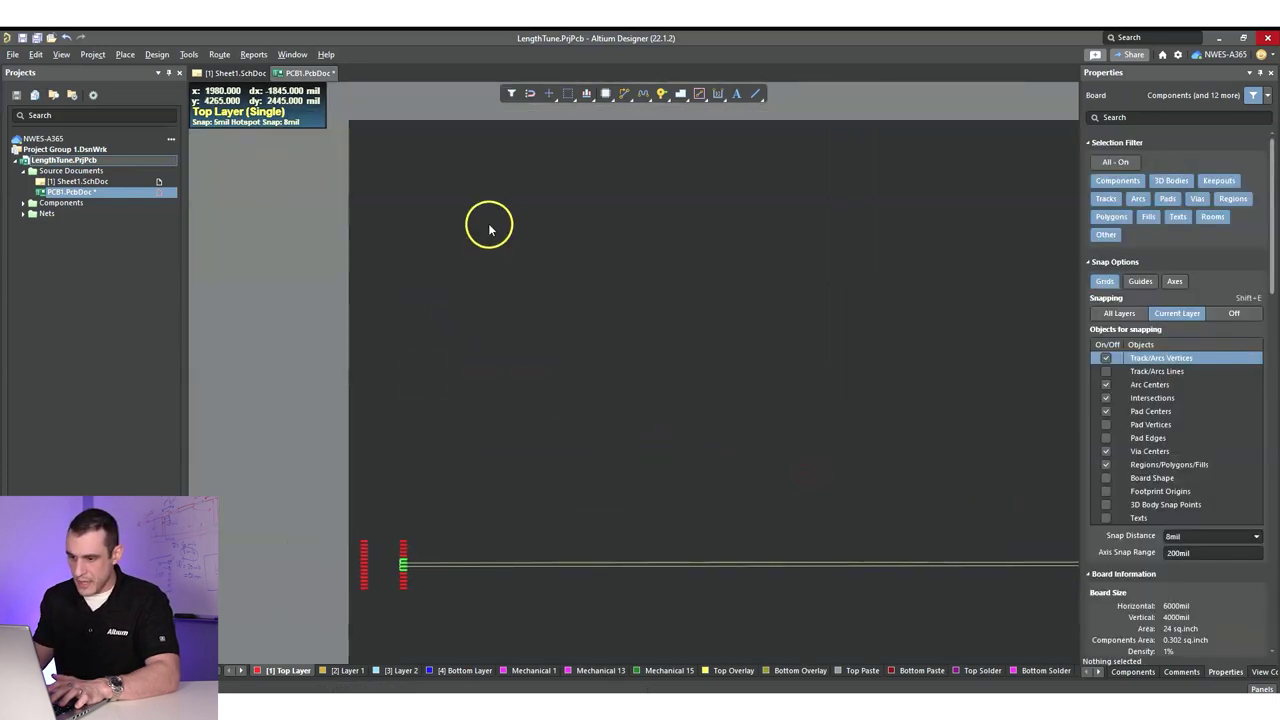
# Examine the clearance constraint violations on U1's pads 20 to 23, around LVDS_P and LVDS_N.
pyautogui.keyDown('ctrl'); pyautogui.scroll(5, 403, 595); pyautogui.keyUp('ctrl')
pyautogui.keyDown('ctrl'); pyautogui.scroll(6, 407, 582); pyautogui.keyUp('ctrl')
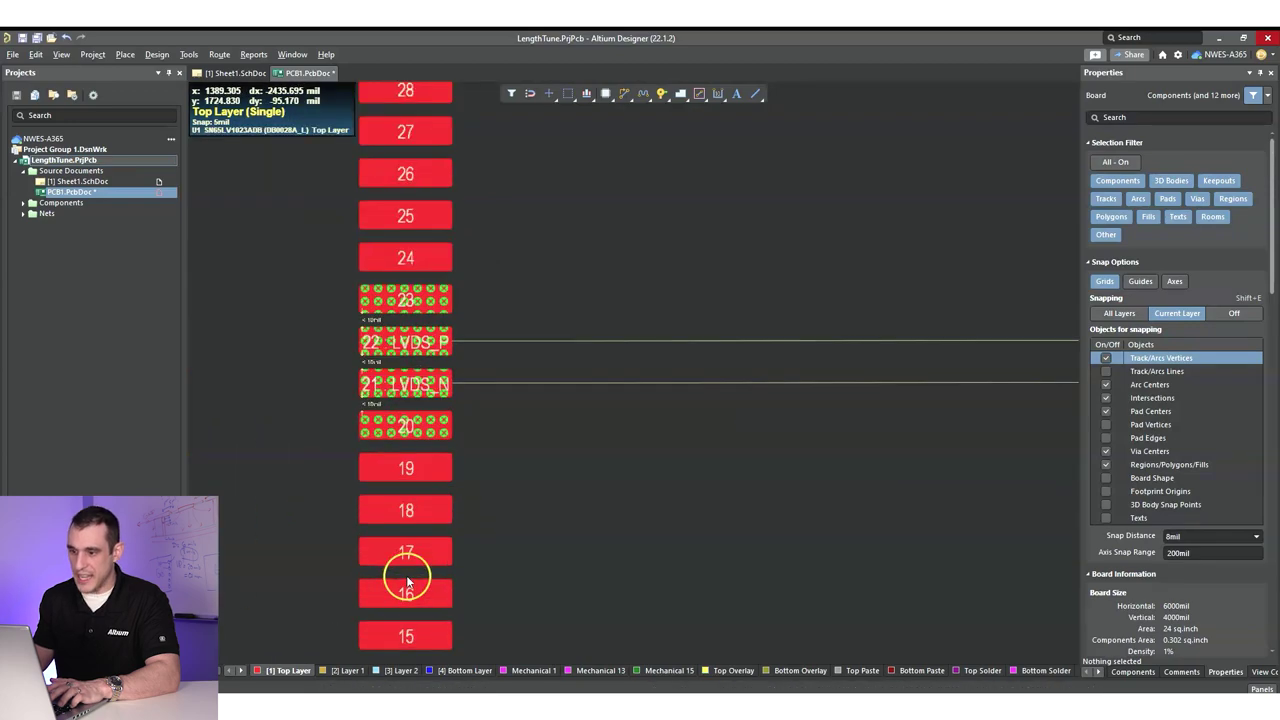
pyautogui.keyDown('ctrl'); pyautogui.scroll(2, 466, 514); pyautogui.keyUp('ctrl')
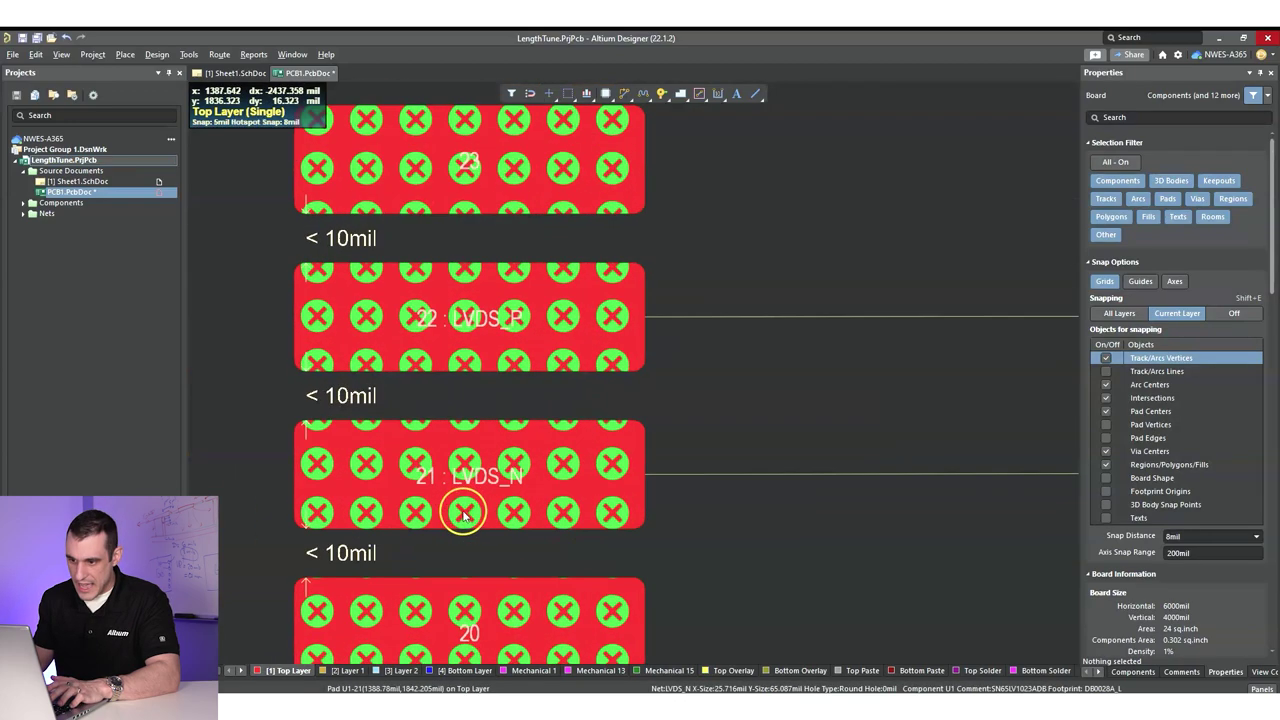
pyautogui.moveTo(350, 458)
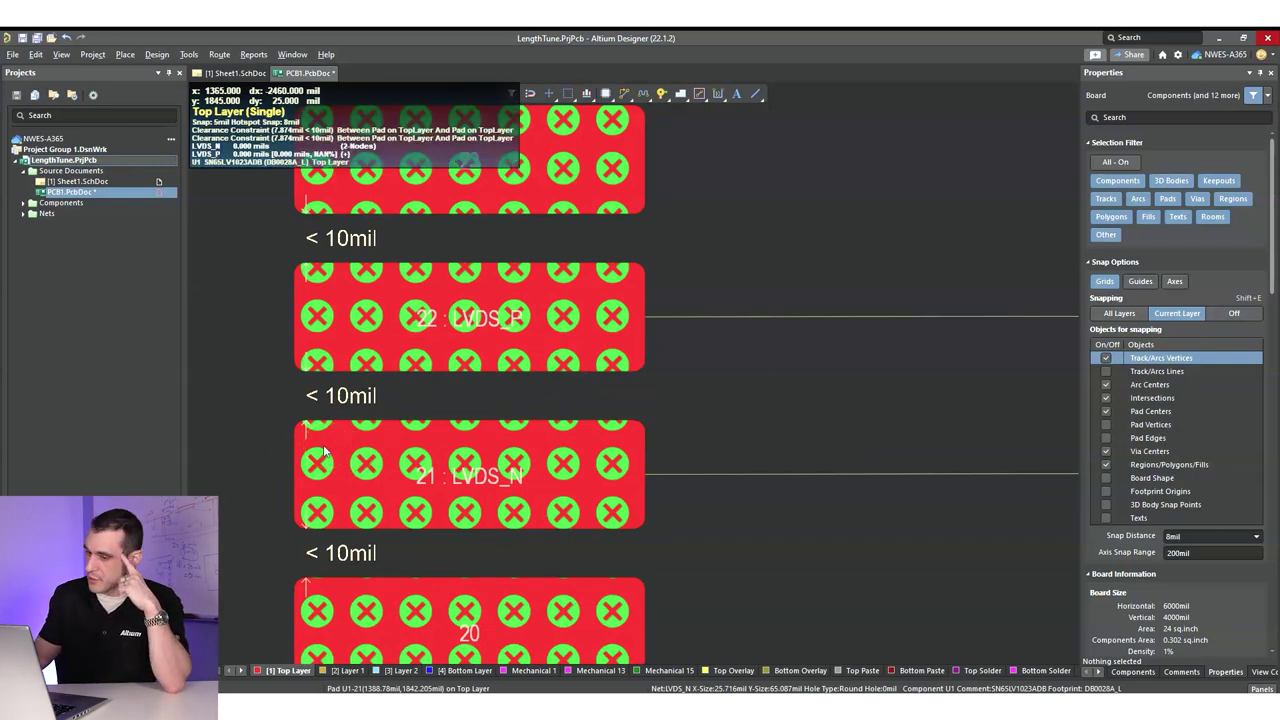
pyautogui.click(333, 418)
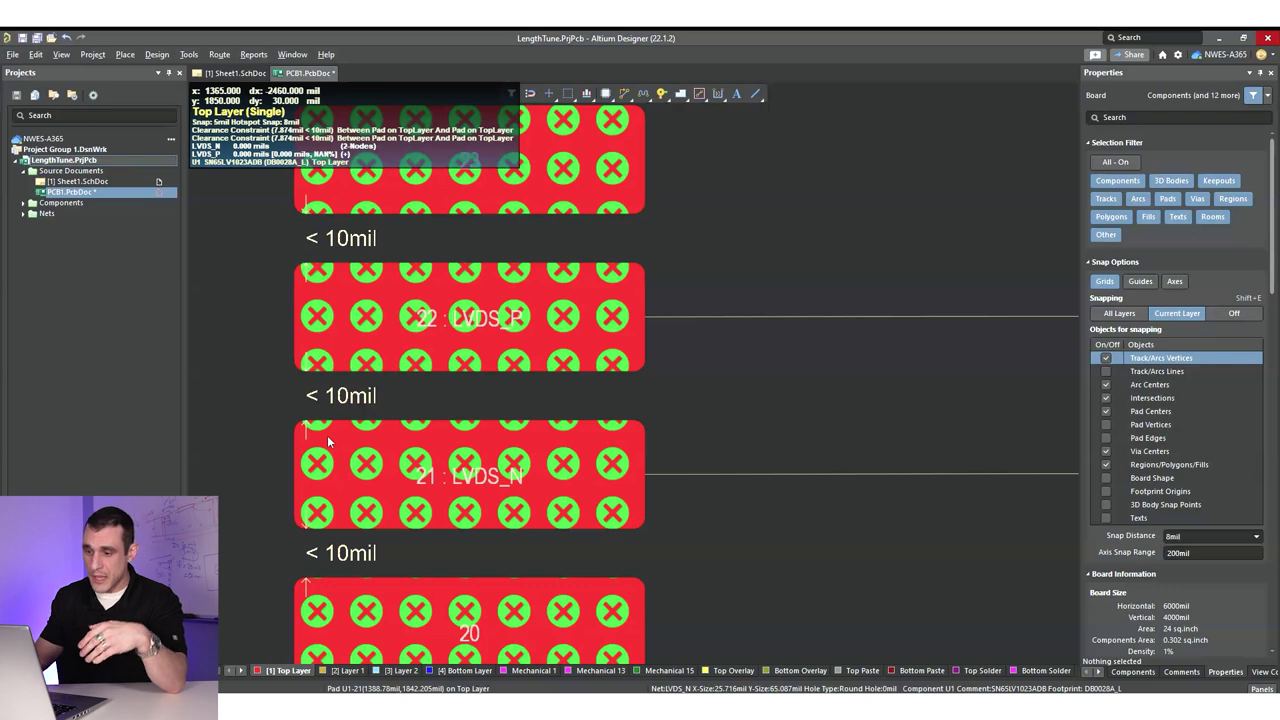
pyautogui.keyDown('ctrl'); pyautogui.scroll(-4, 292, 318); pyautogui.keyUp('ctrl')
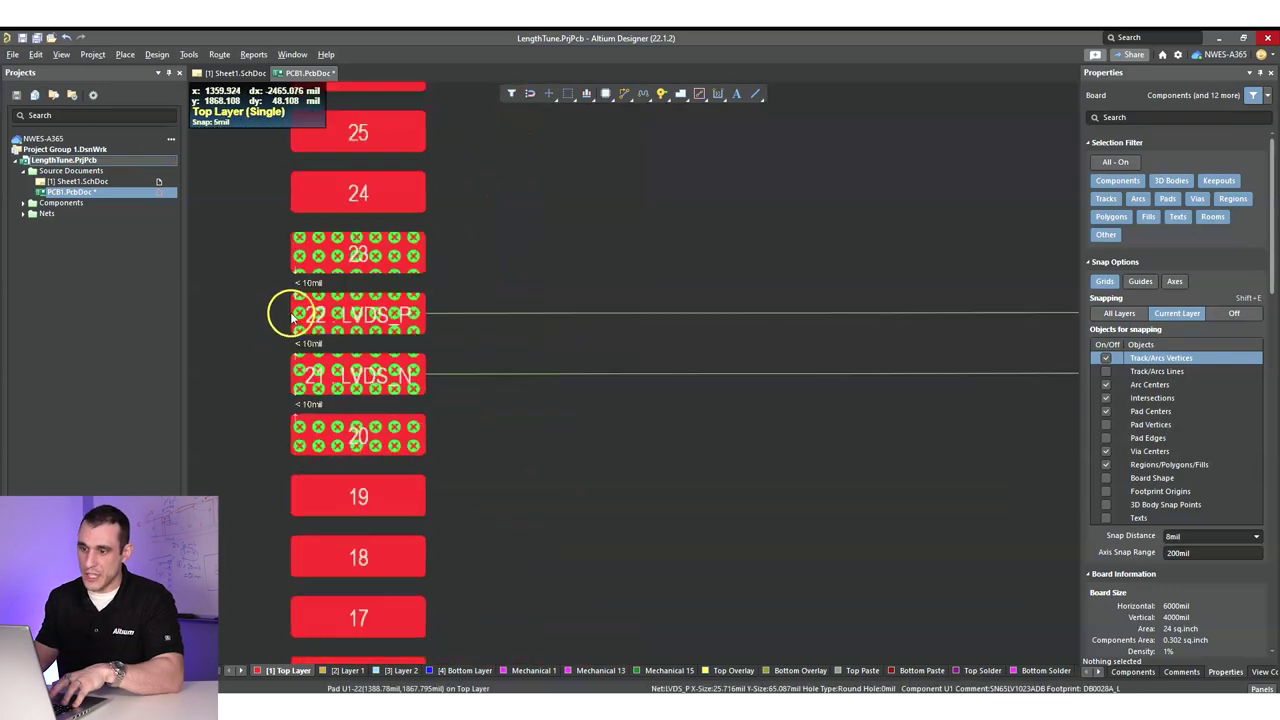
pyautogui.keyDown('ctrl'); pyautogui.scroll(-5, 292, 318); pyautogui.keyUp('ctrl')
pyautogui.moveTo(306, 320); pyautogui.dragTo(519, 318, button='right')
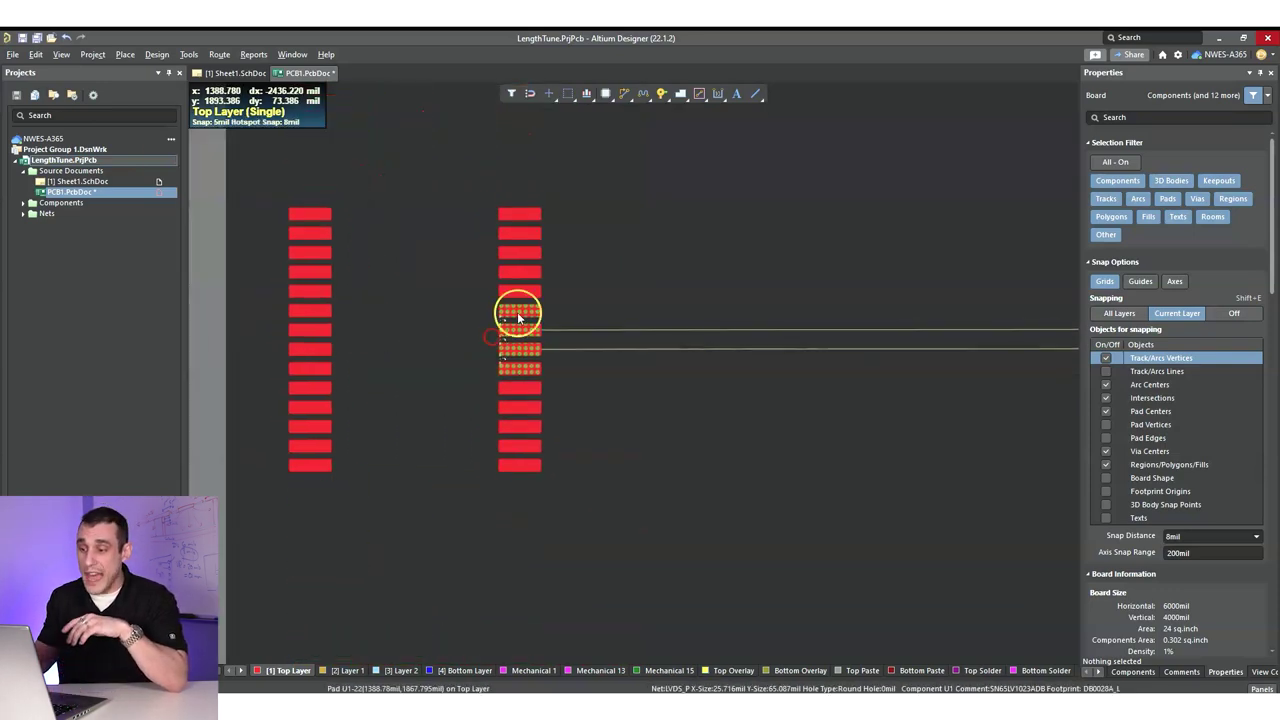
# Set the electrical Clearance design rule to ignore pad to pad clearances within a footprint, and apply it.
pyautogui.click(157, 54)
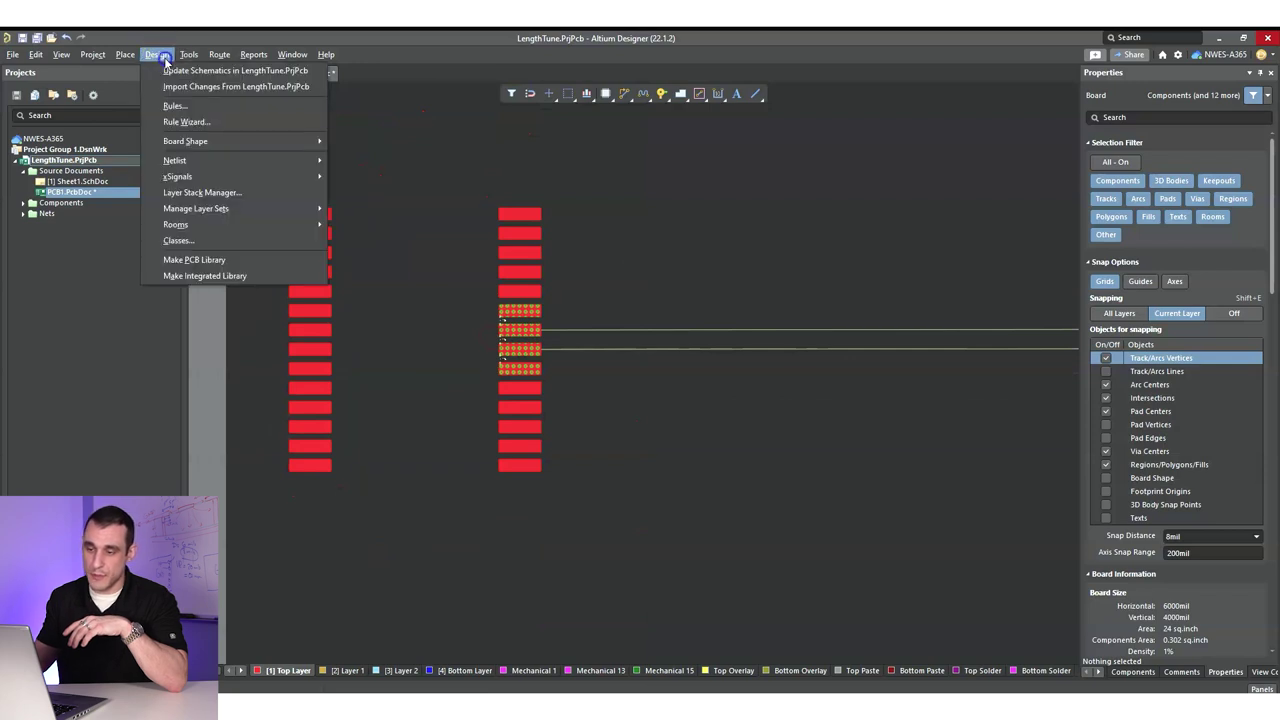
pyautogui.click(180, 106)
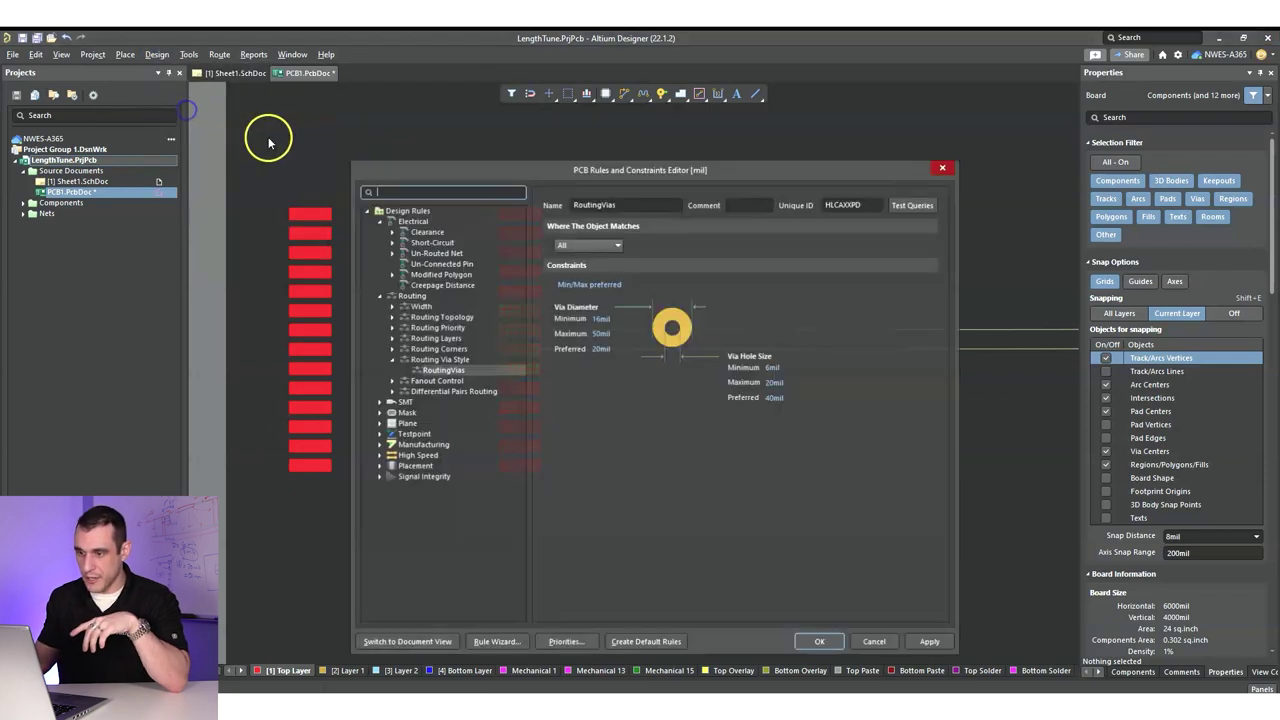
pyautogui.click(379, 403)
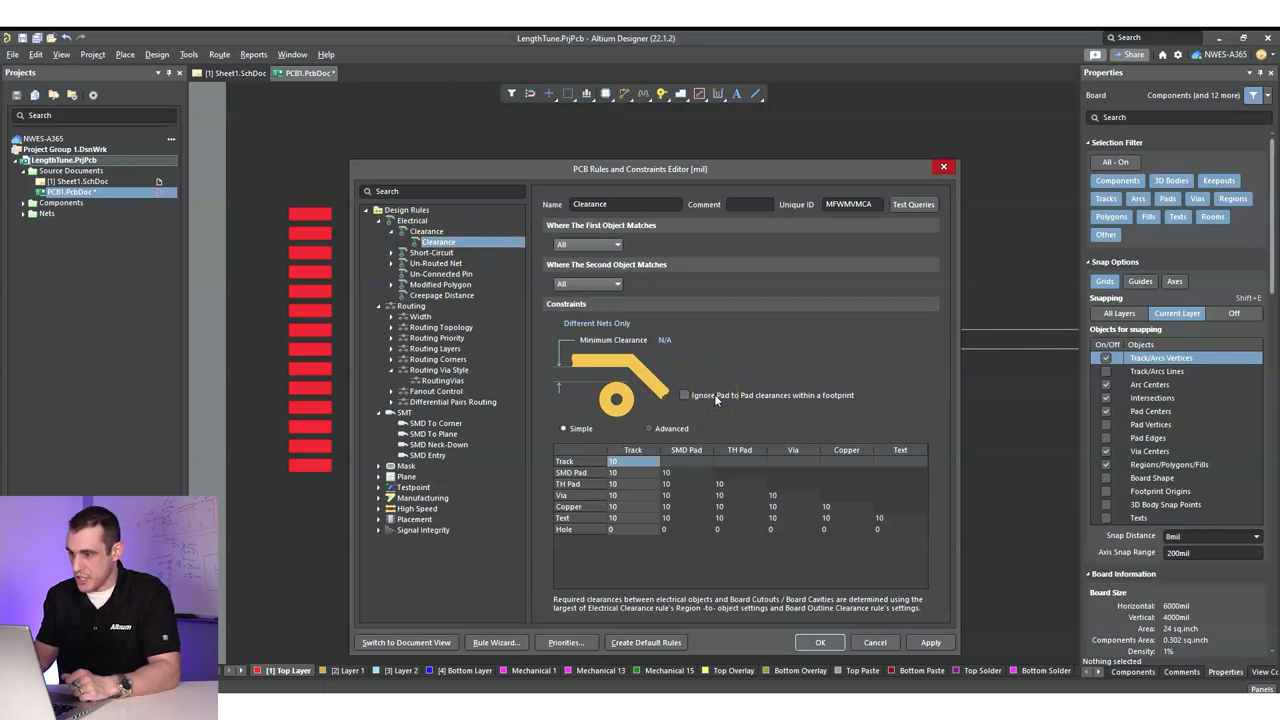
pyautogui.click(716, 397)
pyautogui.click(929, 648)
pyautogui.click(818, 643)
# Open the board's object classes and check the members of the All Differential Pairs class.
pyautogui.moveTo(666, 480); pyautogui.dragTo(342, 453, button='right')
pyautogui.keyDown('ctrl'); pyautogui.scroll(-4, 620, 450); pyautogui.keyUp('ctrl')
pyautogui.moveTo(743, 463); pyautogui.dragTo(523, 457, button='right')
pyautogui.moveTo(851, 451); pyautogui.dragTo(660, 458, button='right')
pyautogui.keyDown('ctrl'); pyautogui.scroll(-3, 675, 458); pyautogui.keyUp('ctrl')
pyautogui.keyDown('ctrl'); pyautogui.scroll(2, 660, 449); pyautogui.keyUp('ctrl')
pyautogui.click(157, 55)
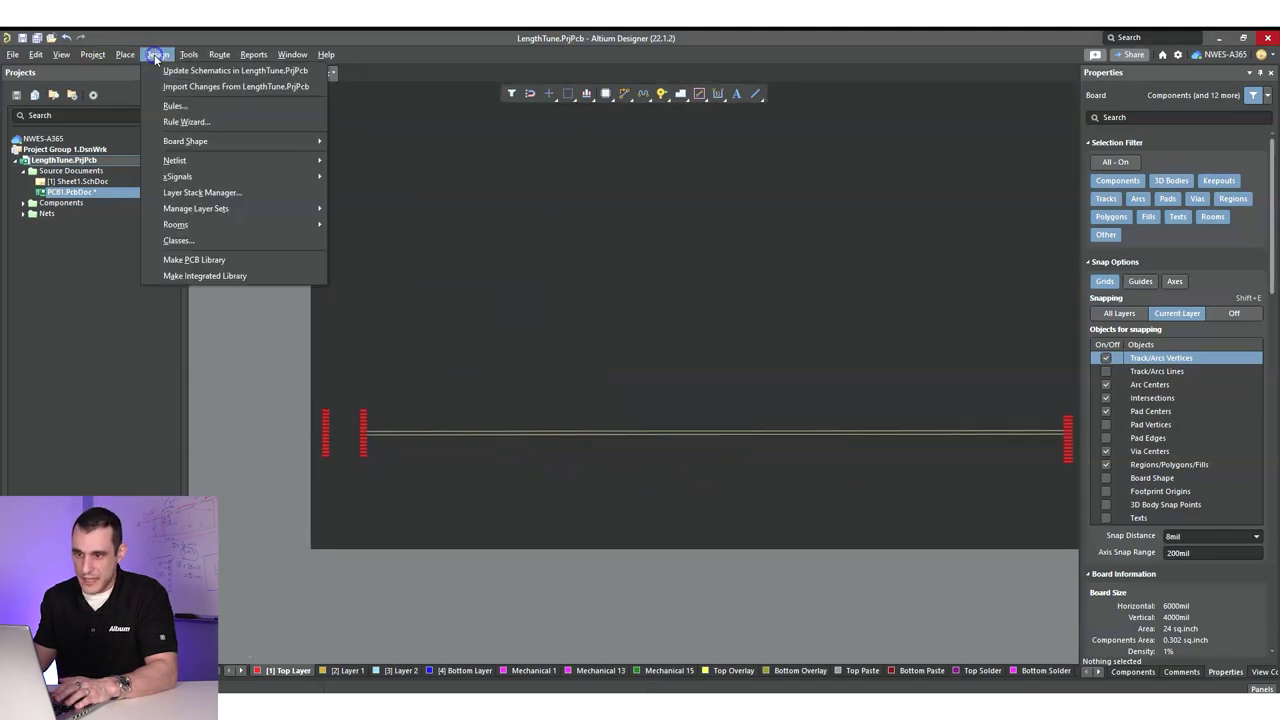
pyautogui.click(195, 240)
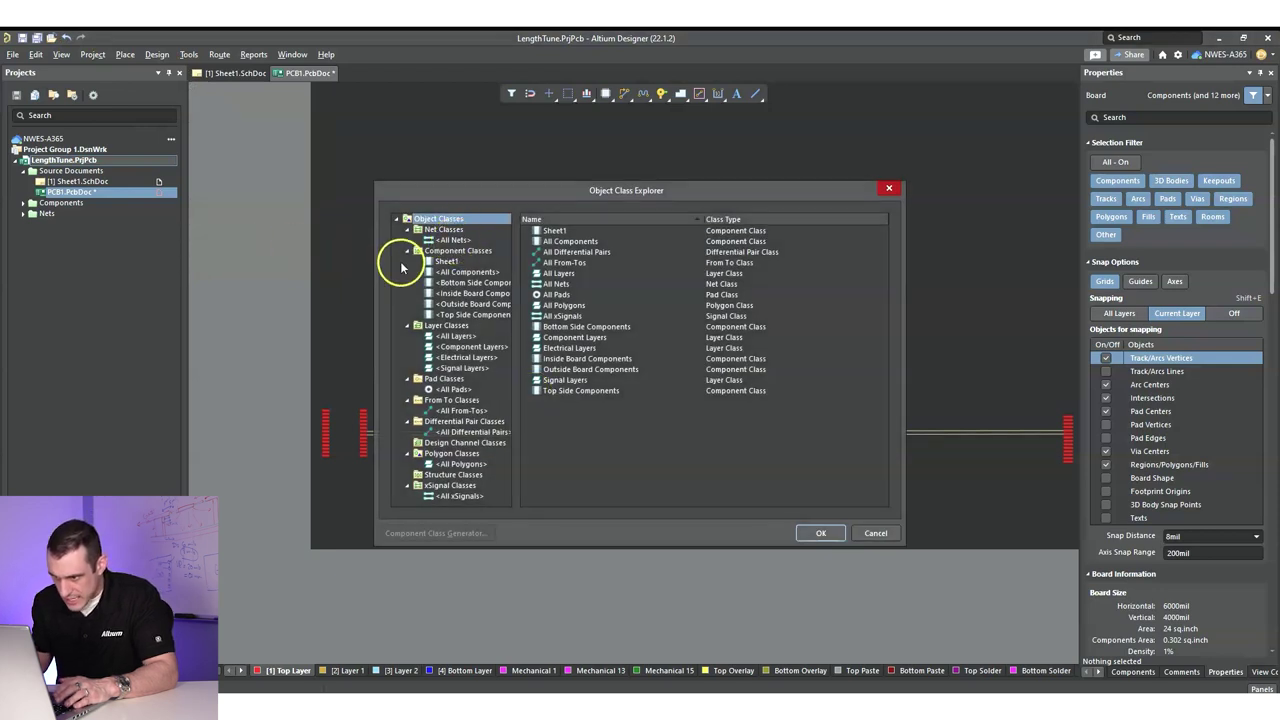
pyautogui.click(463, 434)
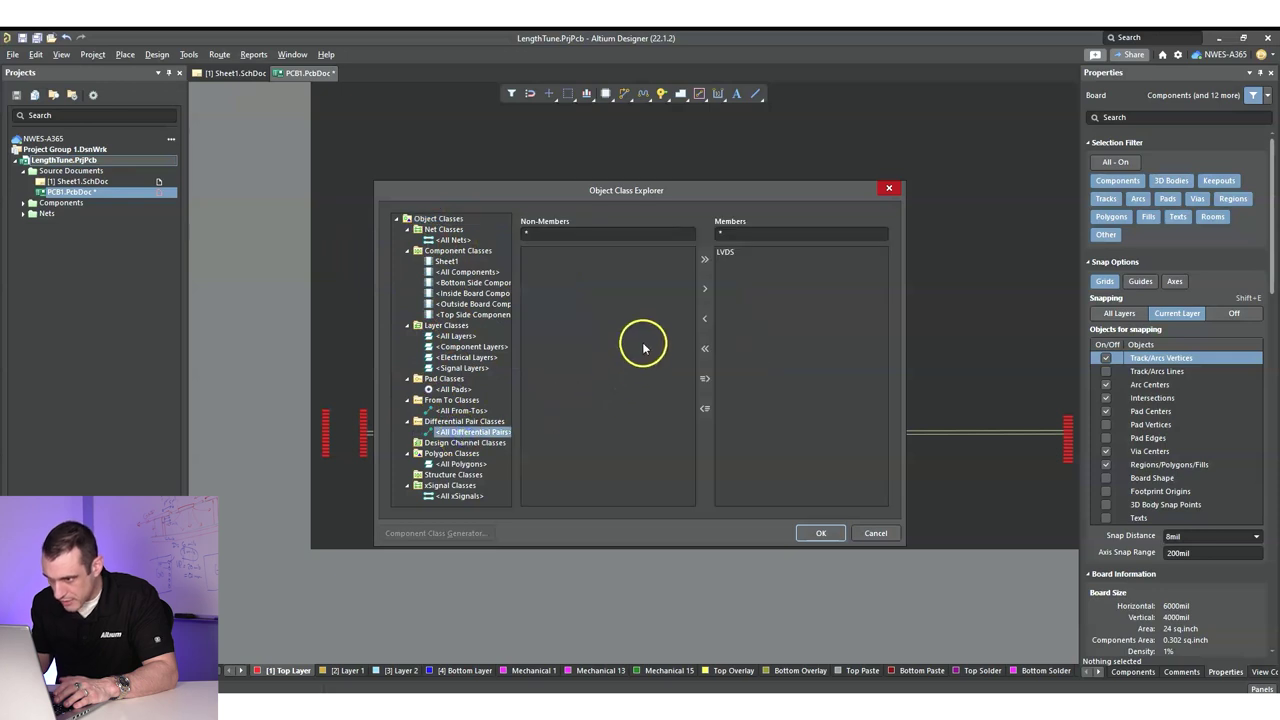
pyautogui.click(730, 253)
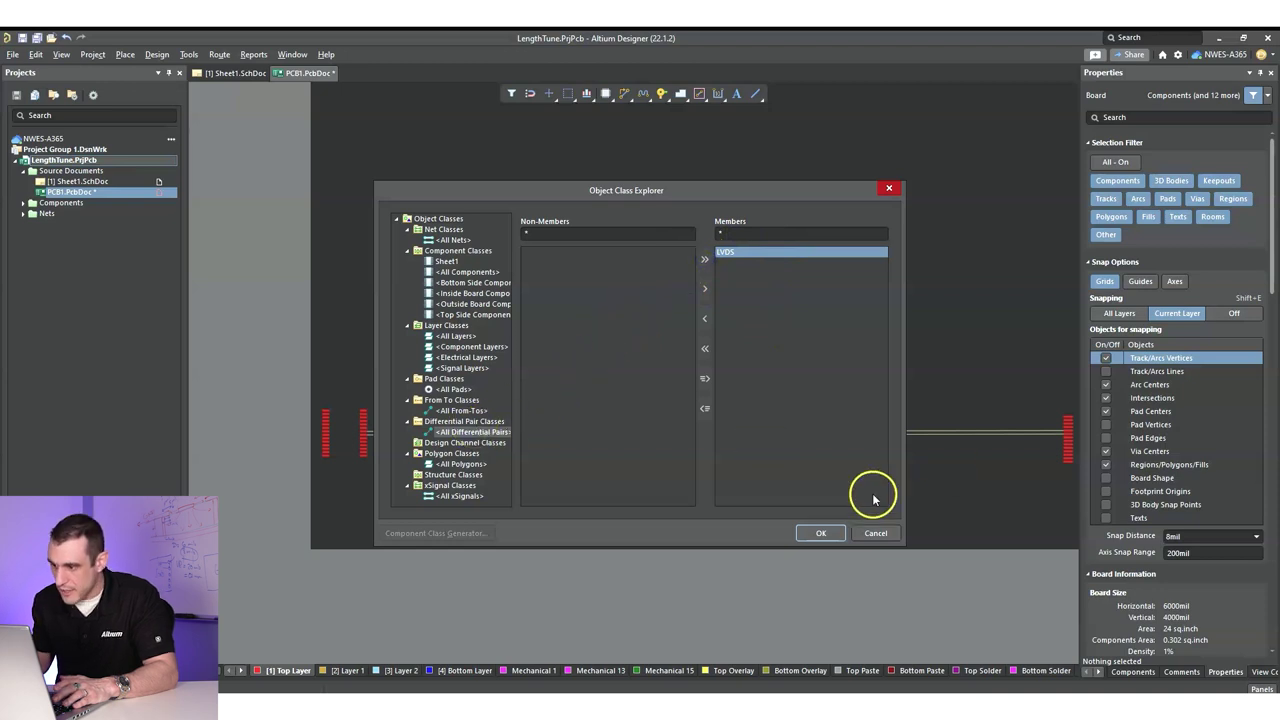
# Create a differential pair class named LVDS-Pairs and add the LVDS pair as its member.
pyautogui.rightClick(470, 425)
pyautogui.click(490, 431)
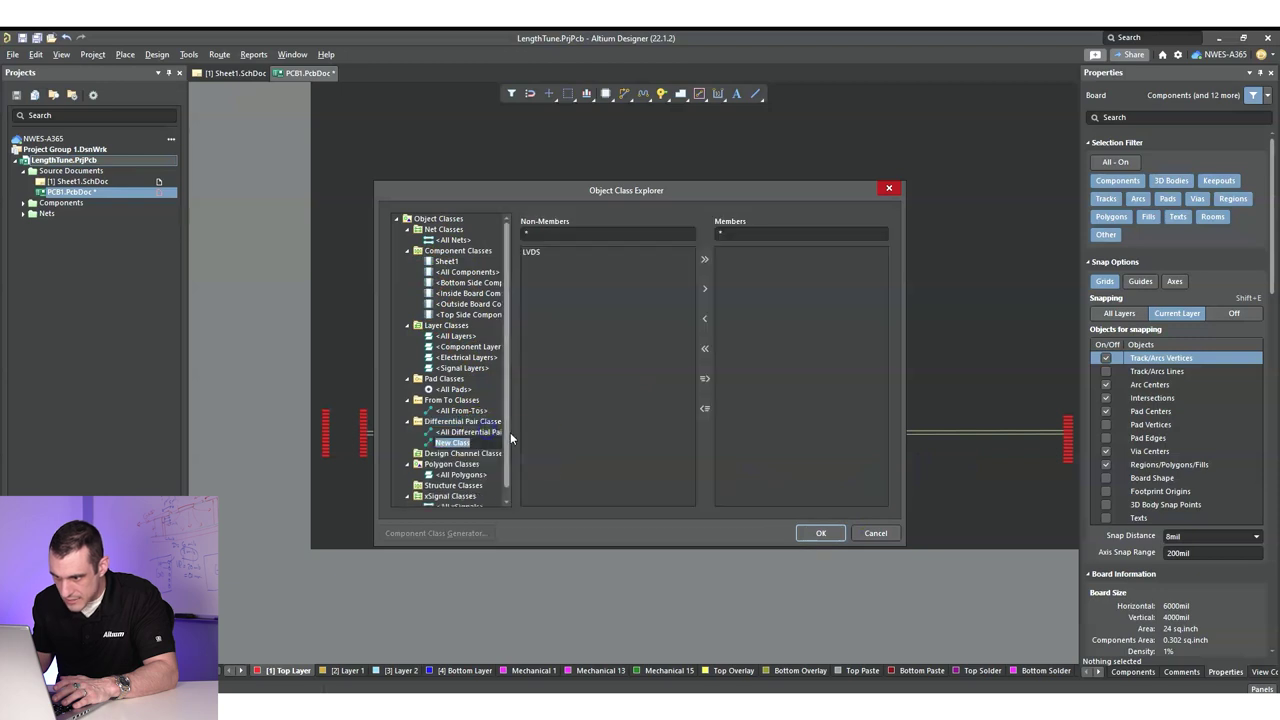
pyautogui.click(584, 233)
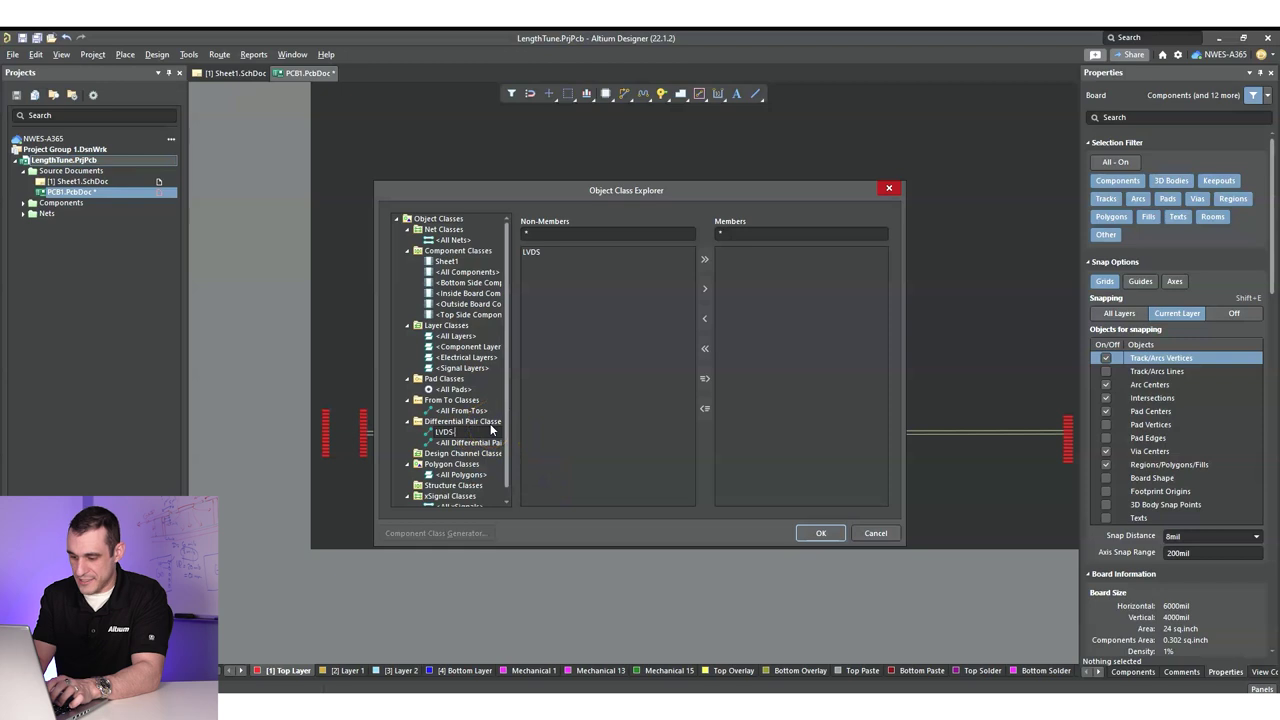
pyautogui.click(545, 440)
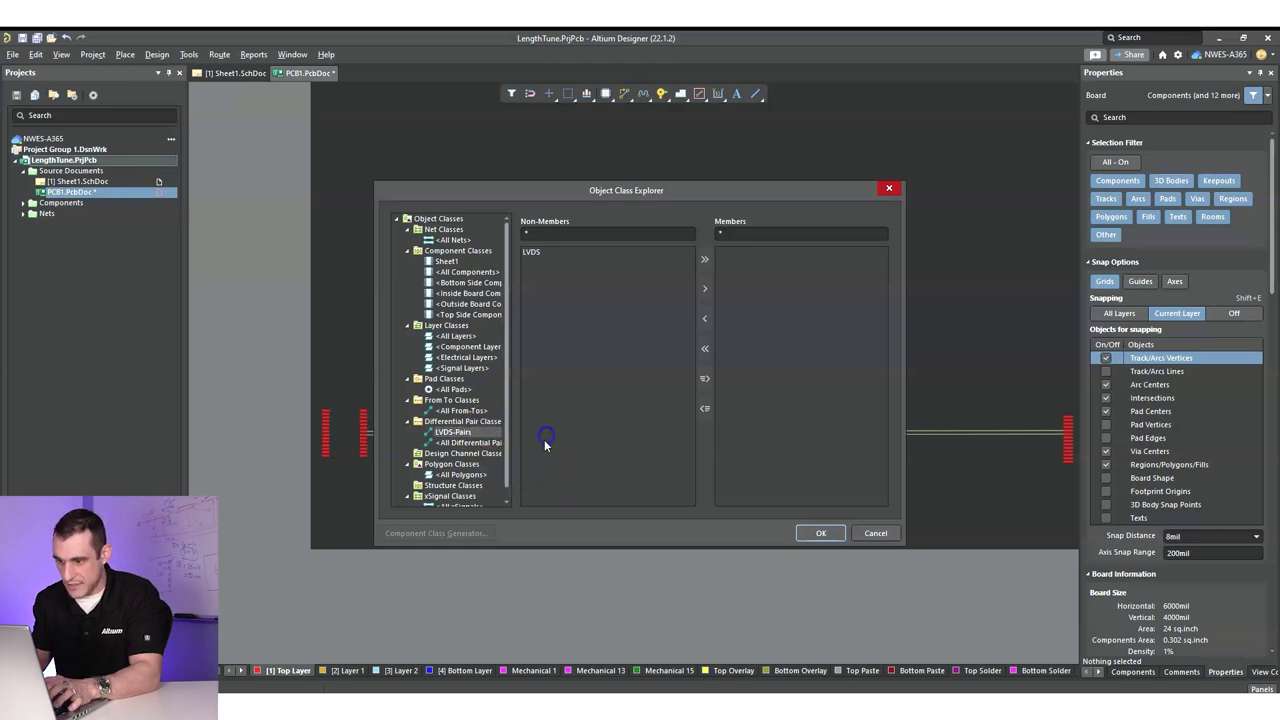
pyautogui.click(558, 251)
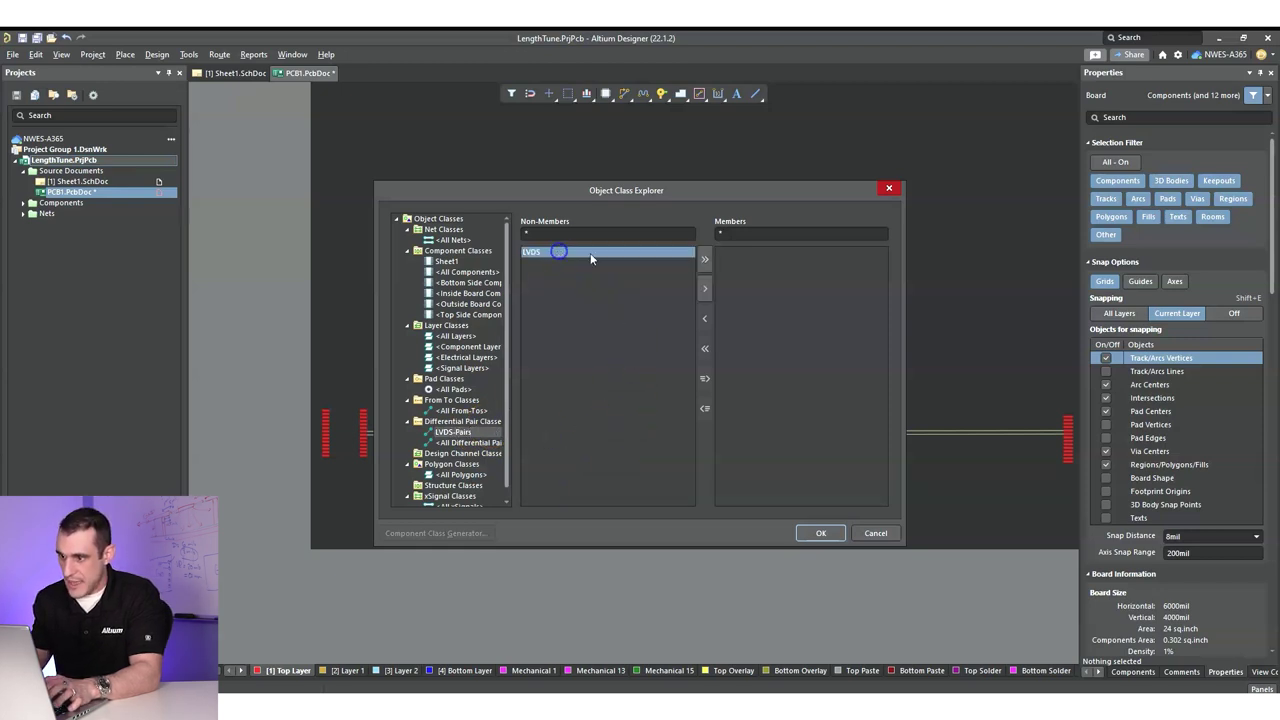
pyautogui.click(705, 259)
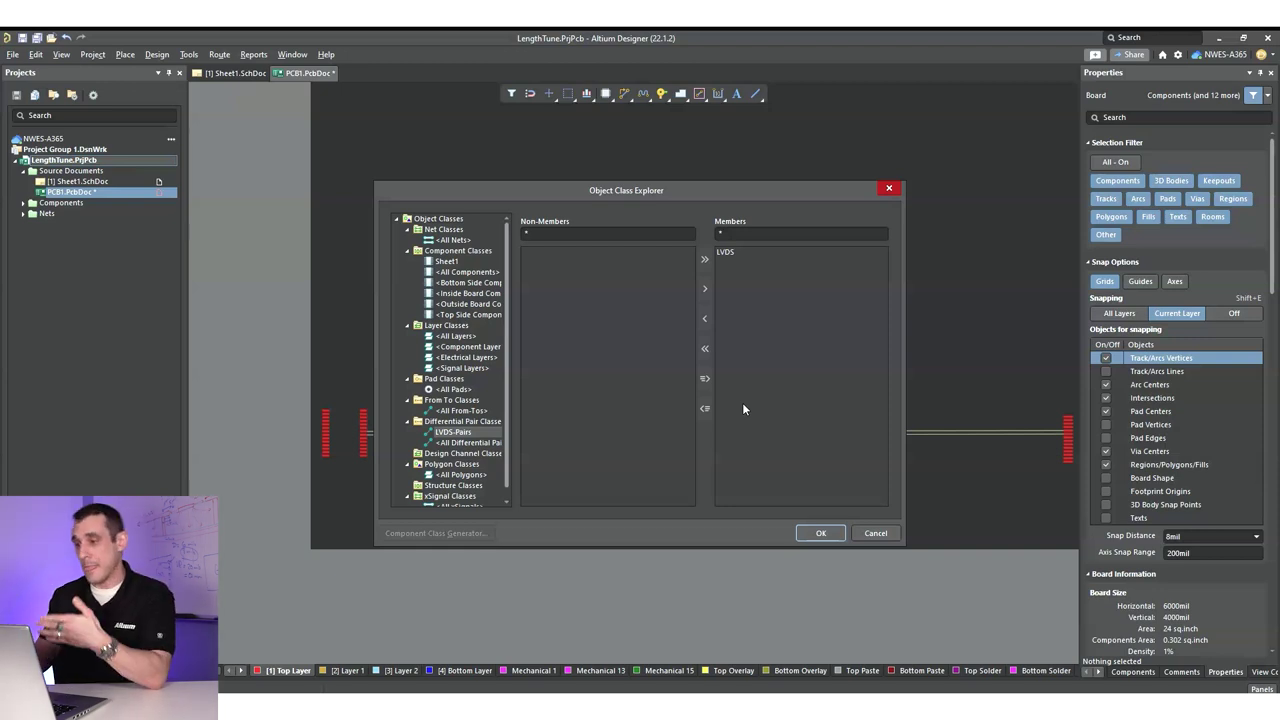
pyautogui.click(810, 530)
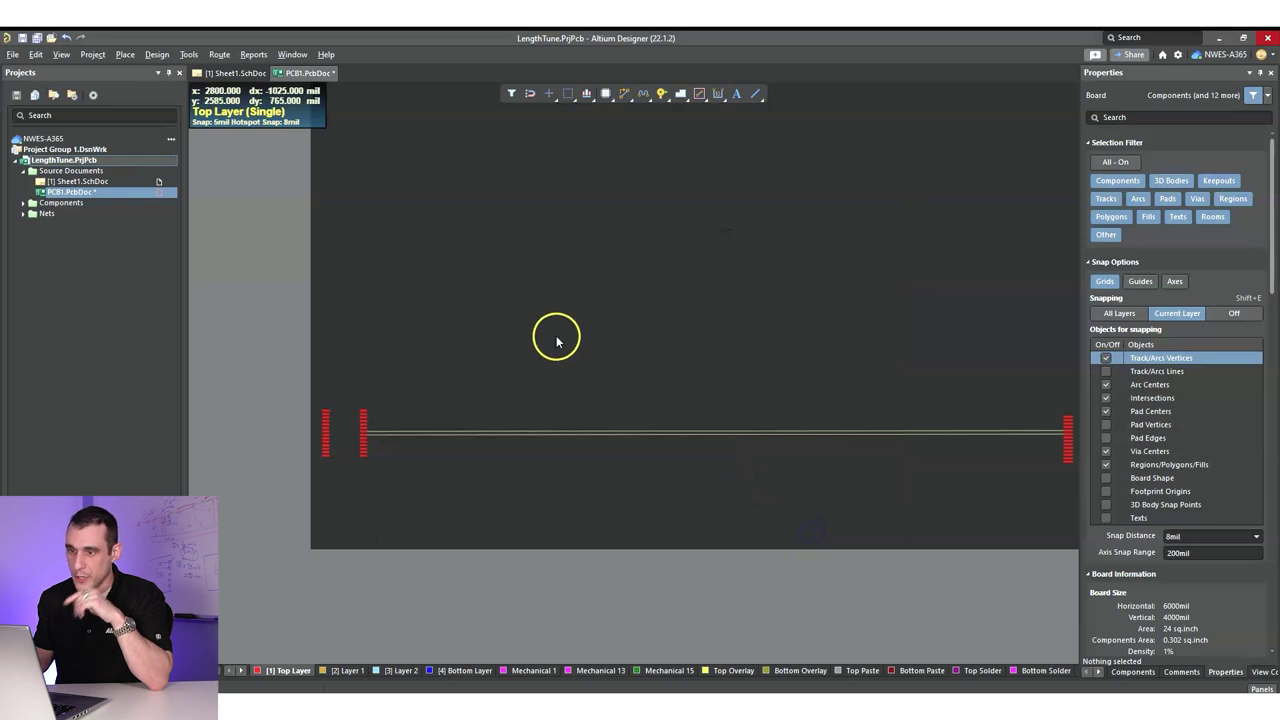
# Scope the DiffPairsRouting rule to the LVDS-Pairs differential pair class and make it use the D100 impedance profile.
pyautogui.click(158, 55)
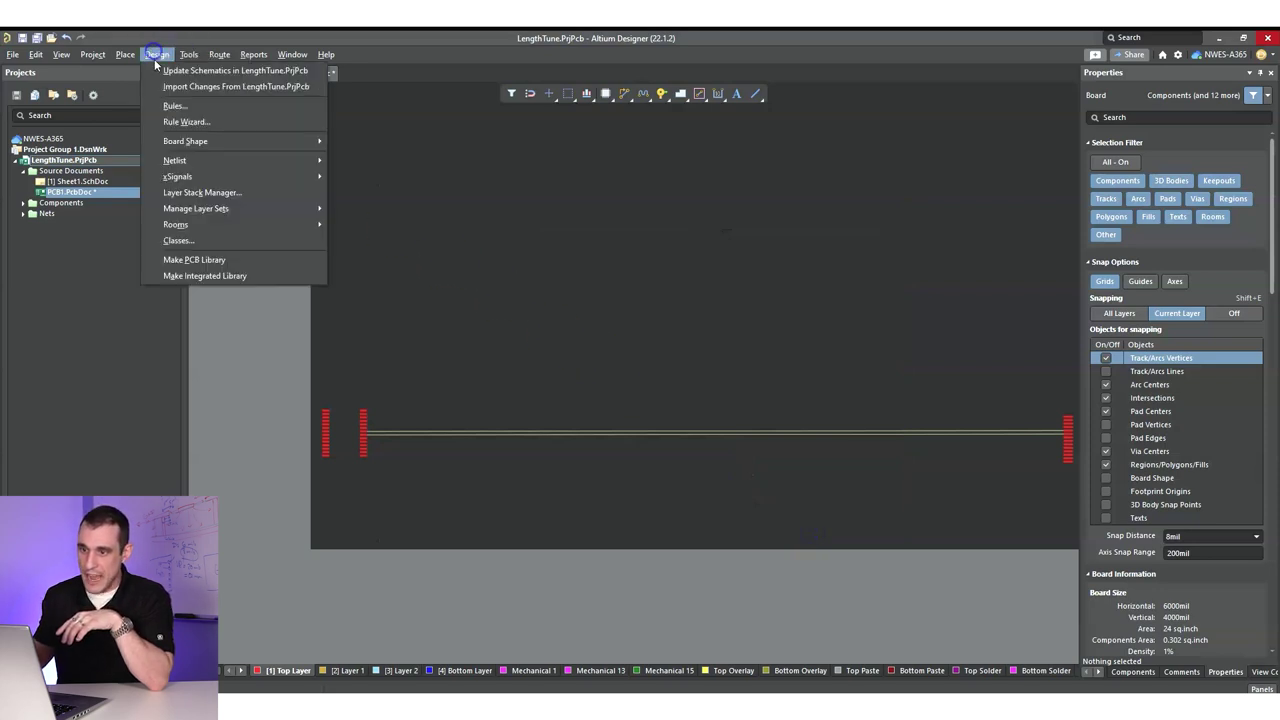
pyautogui.click(205, 106)
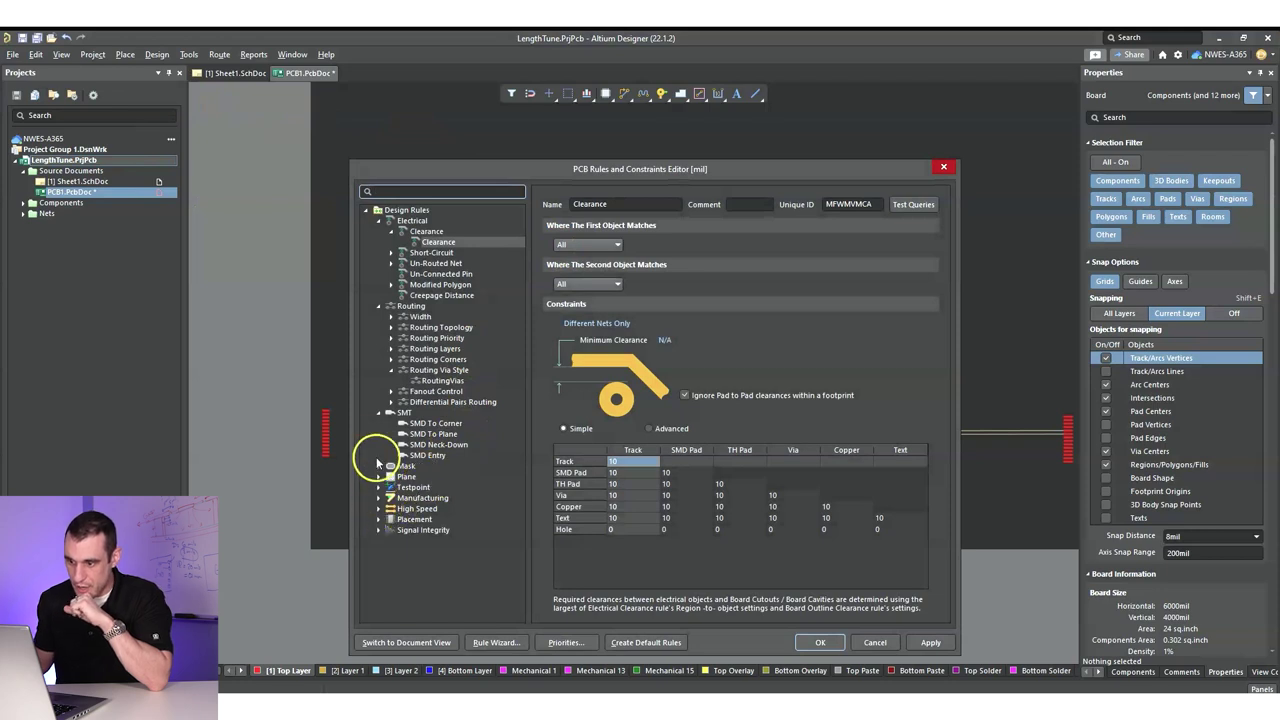
pyautogui.click(391, 401)
pyautogui.click(440, 412)
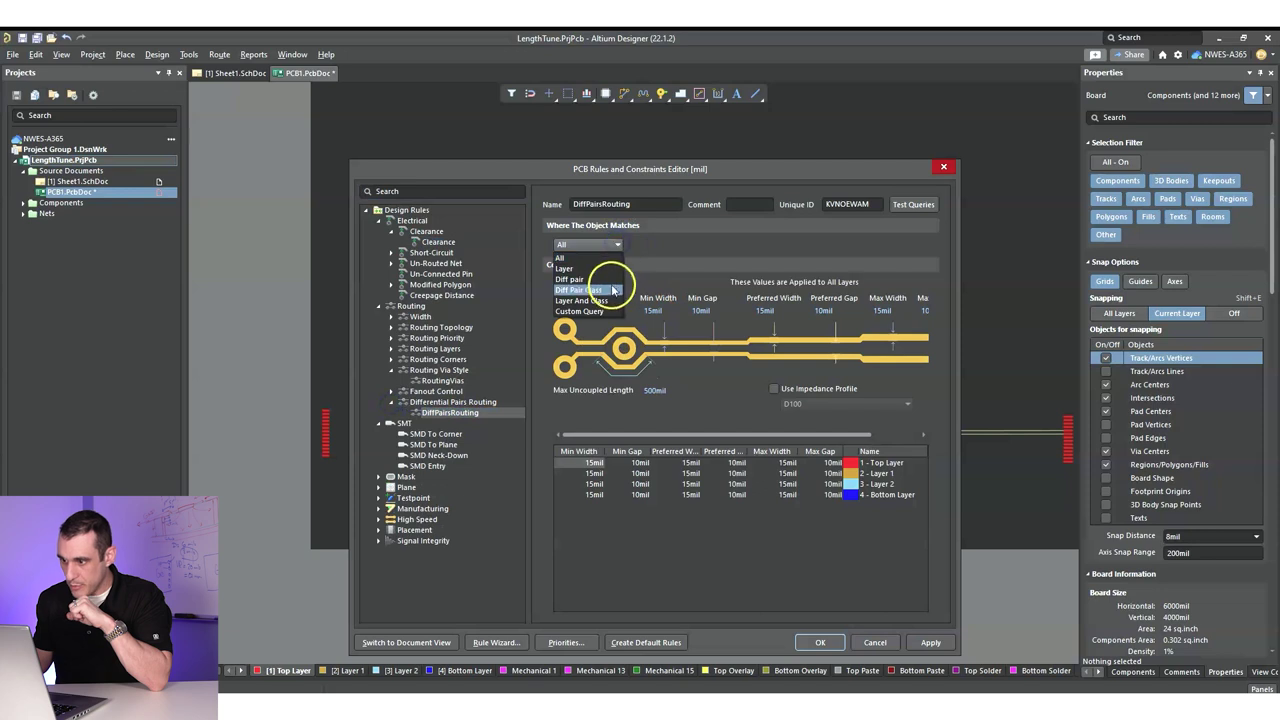
pyautogui.click(578, 289)
pyautogui.click(670, 245)
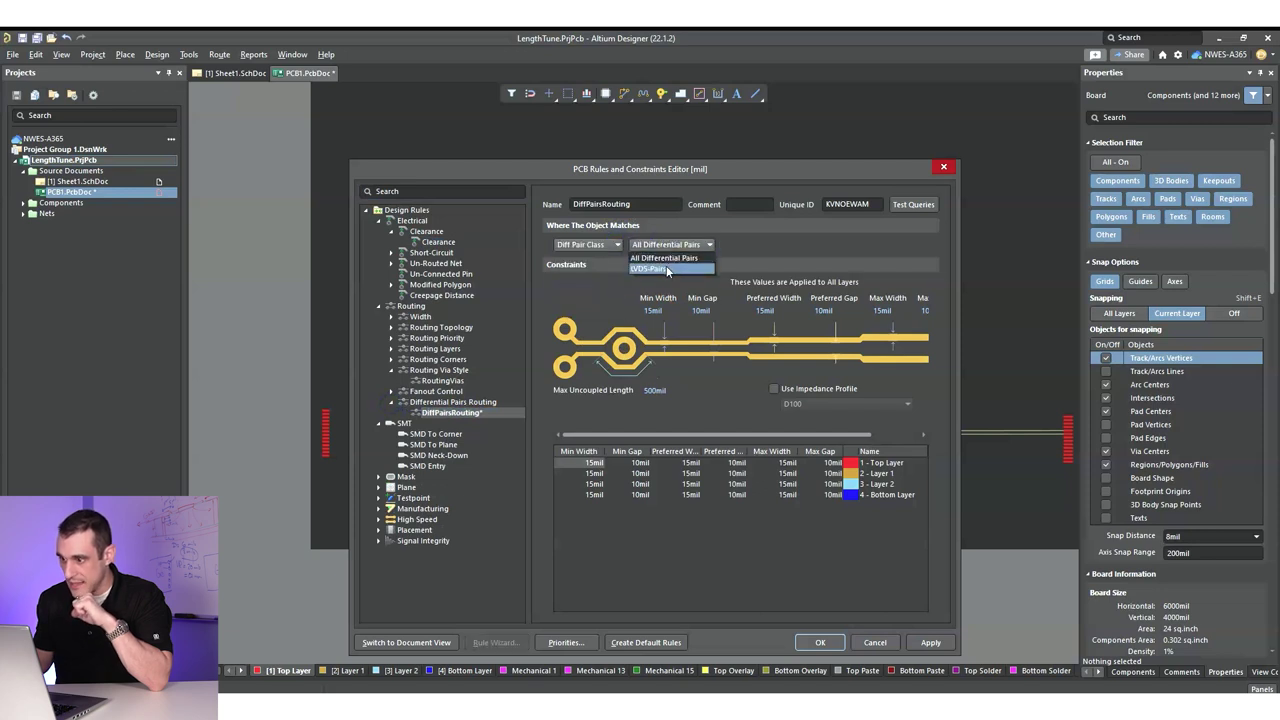
pyautogui.click(667, 269)
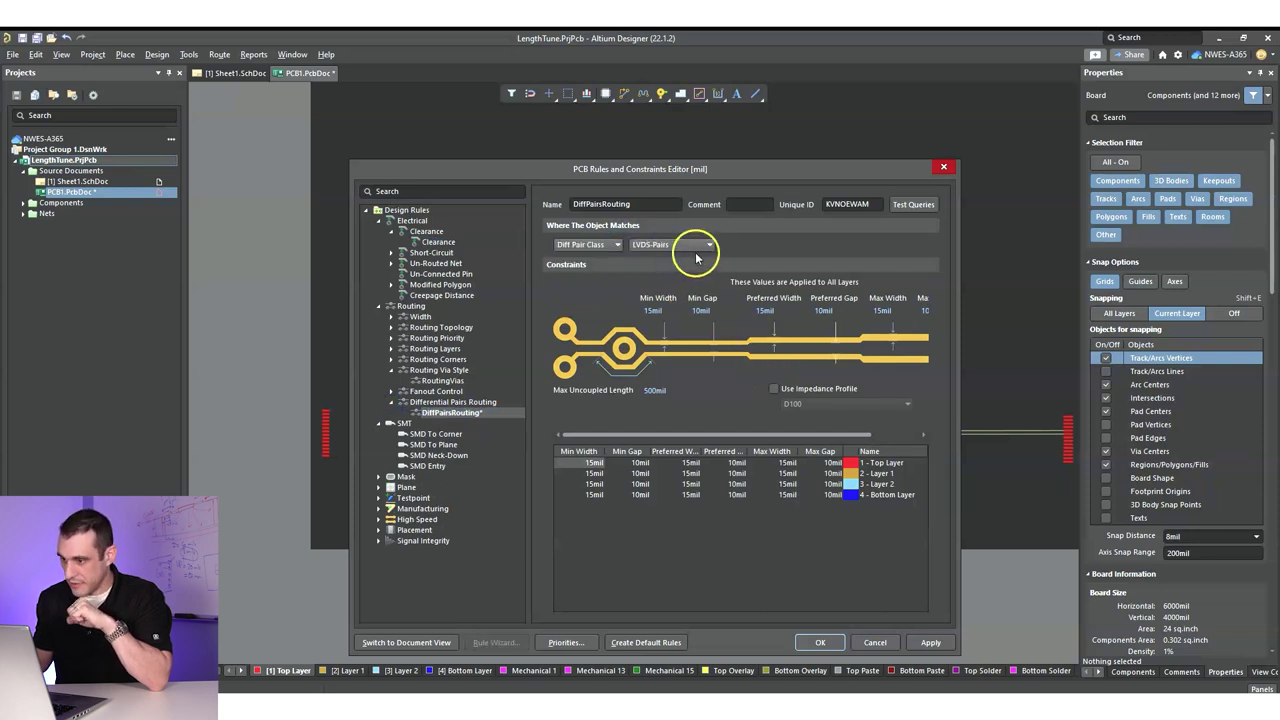
pyautogui.click(773, 388)
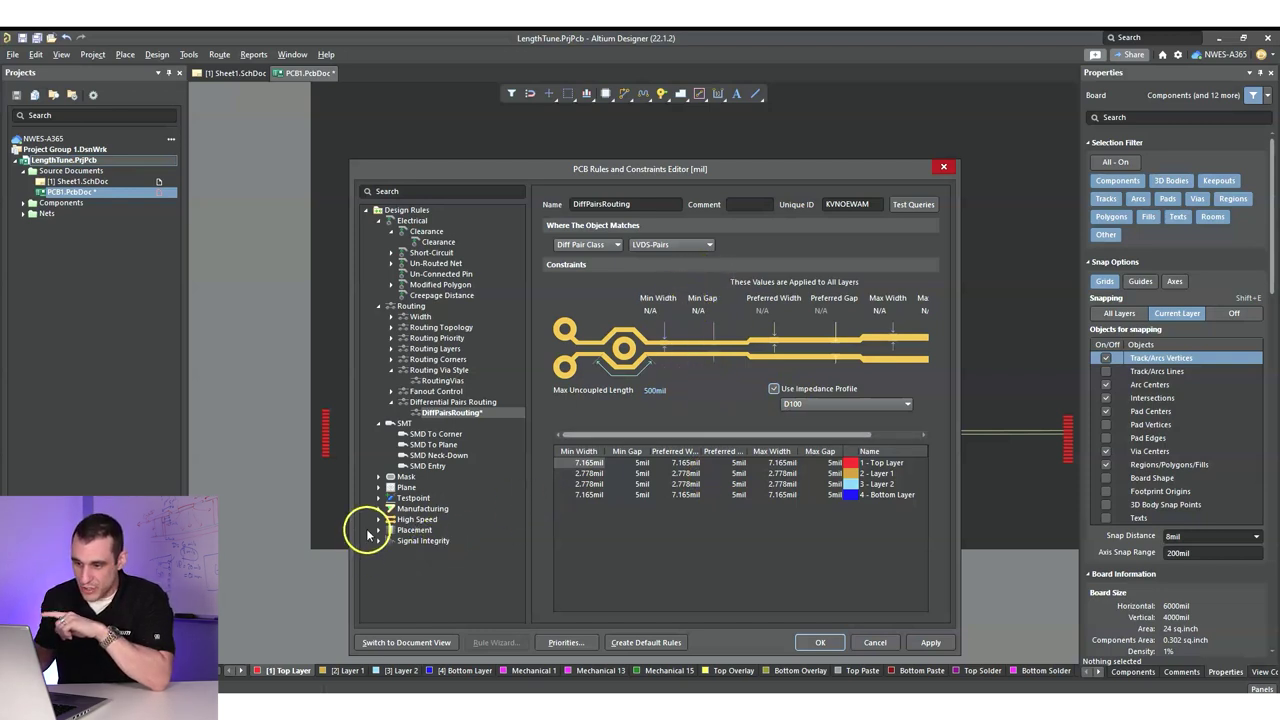
# Add a High Speed Matched Lengths rule and scope it to the LVDS-Pairs differential pair class.
pyautogui.click(378, 520)
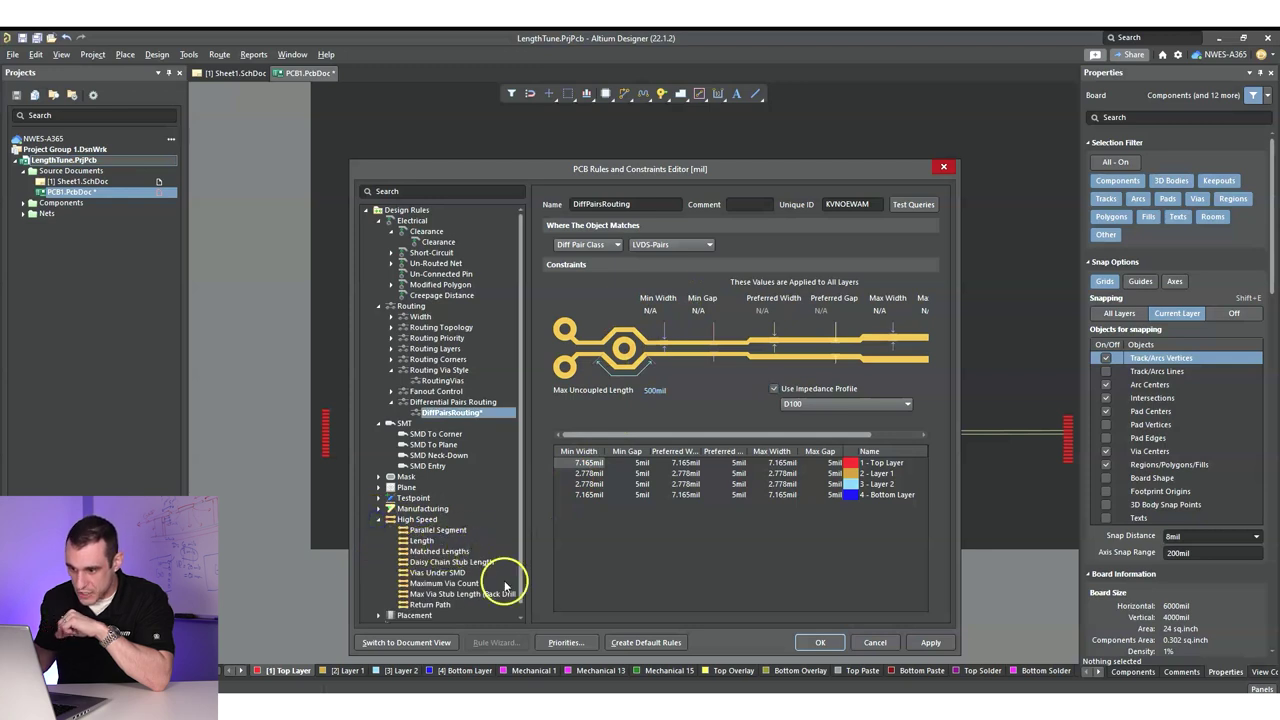
pyautogui.click(445, 551)
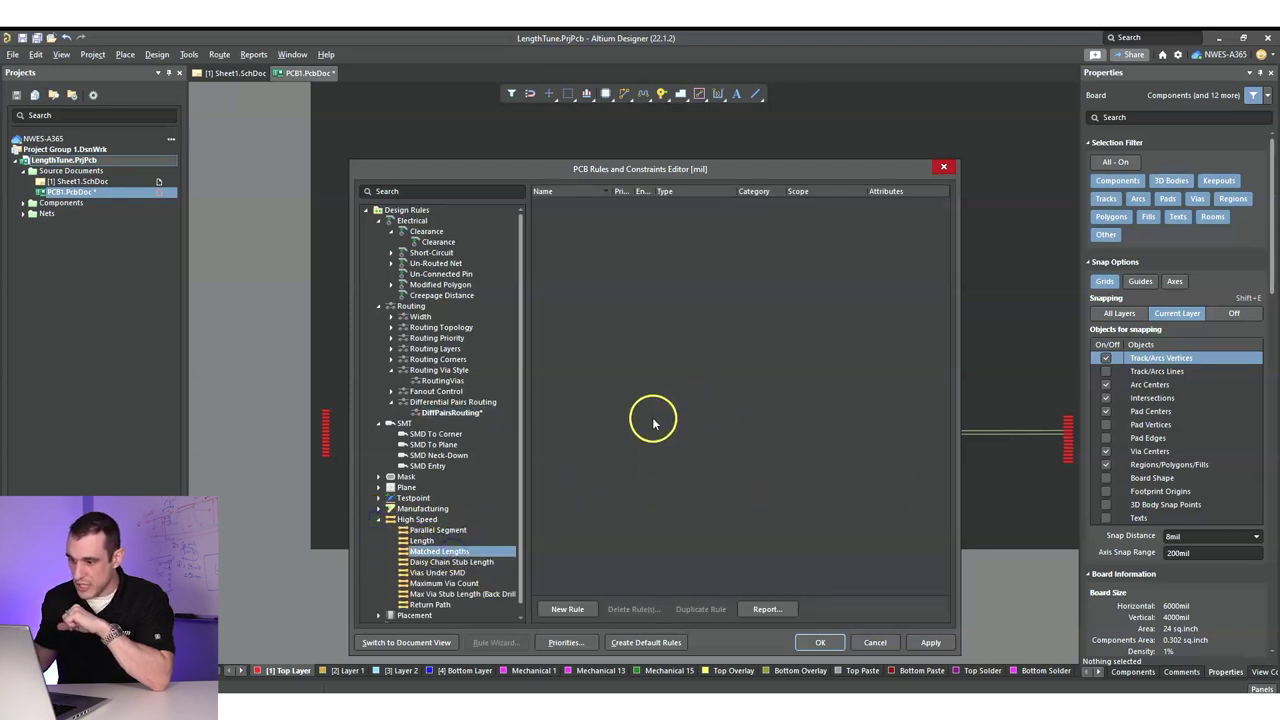
pyautogui.click(566, 609)
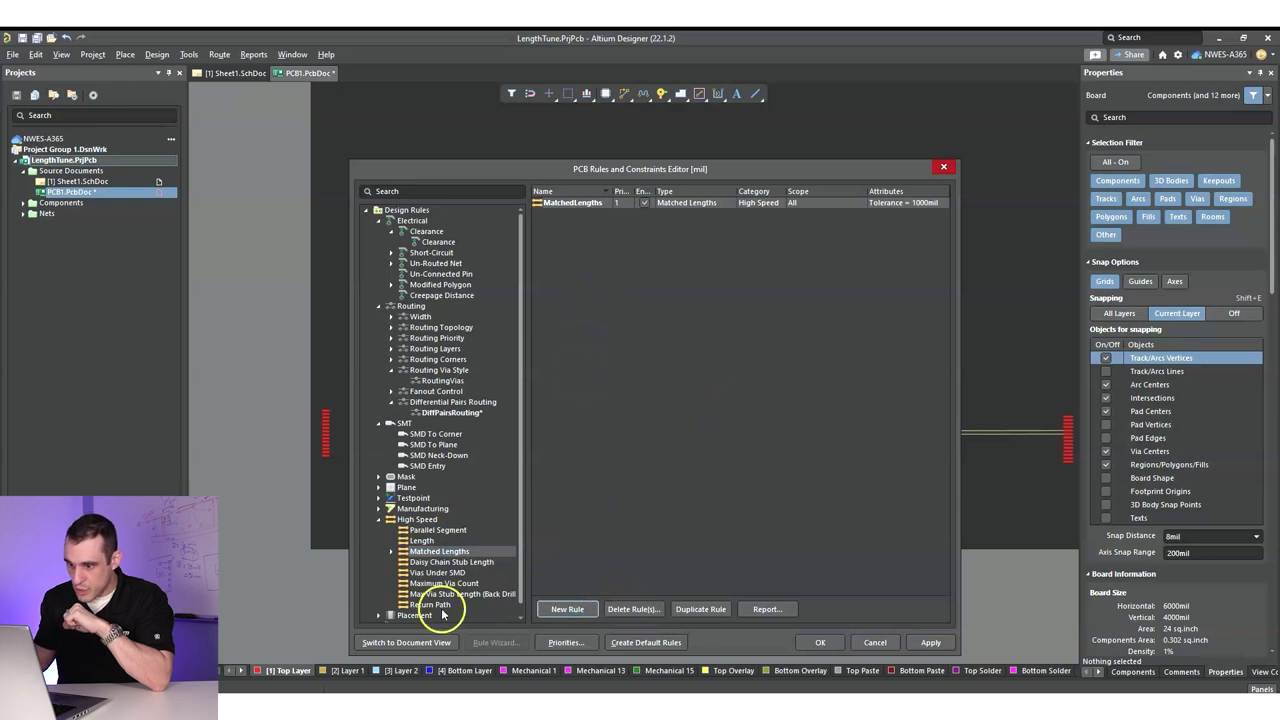
pyautogui.click(392, 552)
pyautogui.click(450, 562)
pyautogui.click(608, 245)
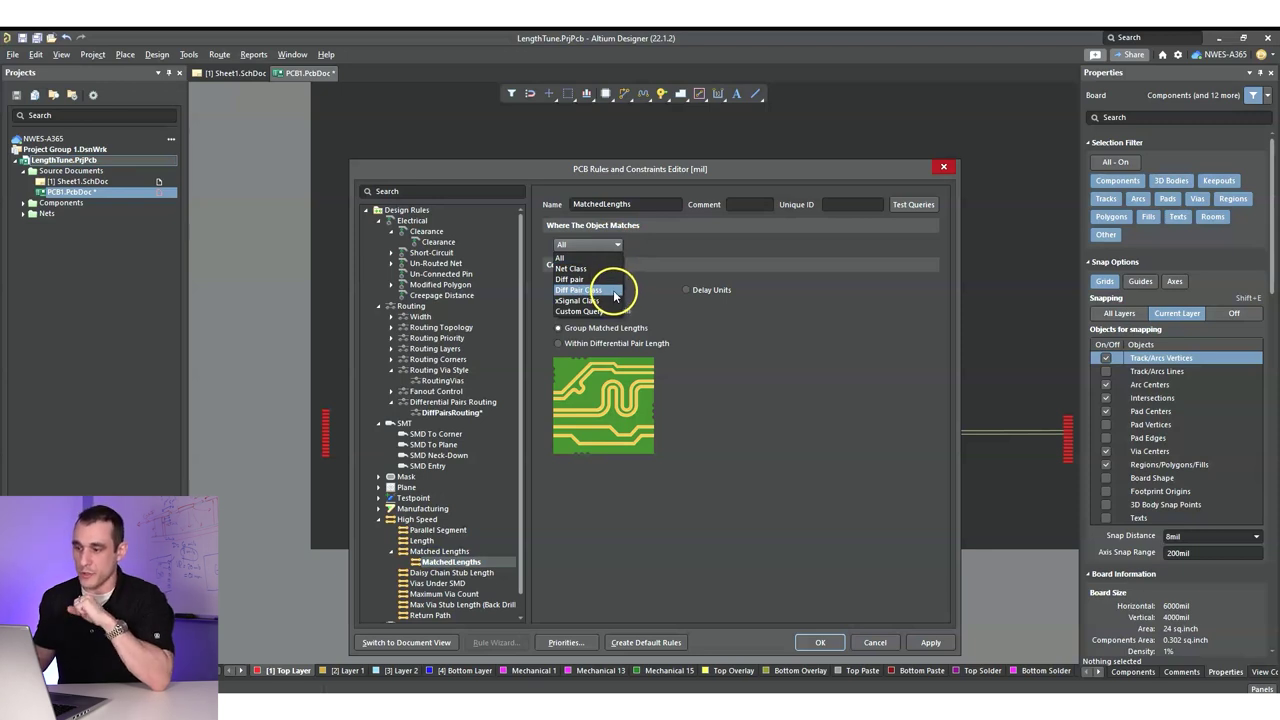
pyautogui.click(614, 290)
pyautogui.click(665, 245)
pyautogui.click(649, 268)
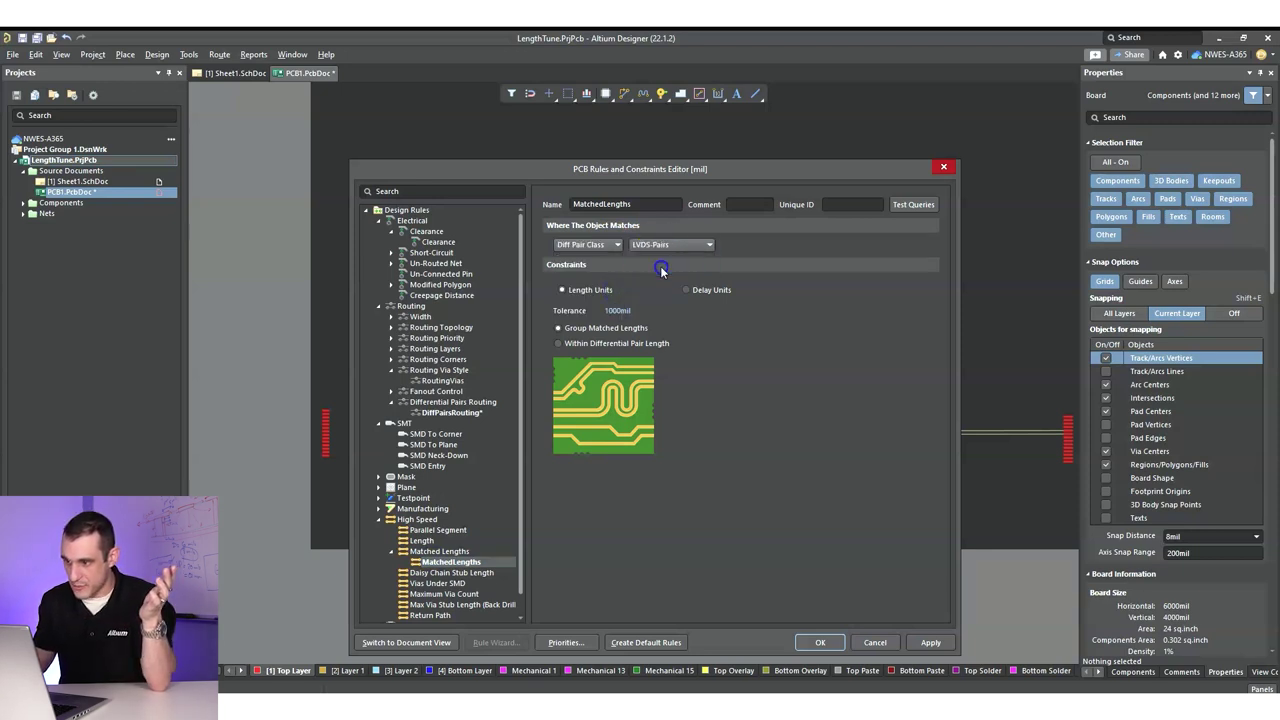
# Set the MatchedLengths rule to length units with a 100 mil tolerance, checked within differential pair length.
pyautogui.click(713, 294)
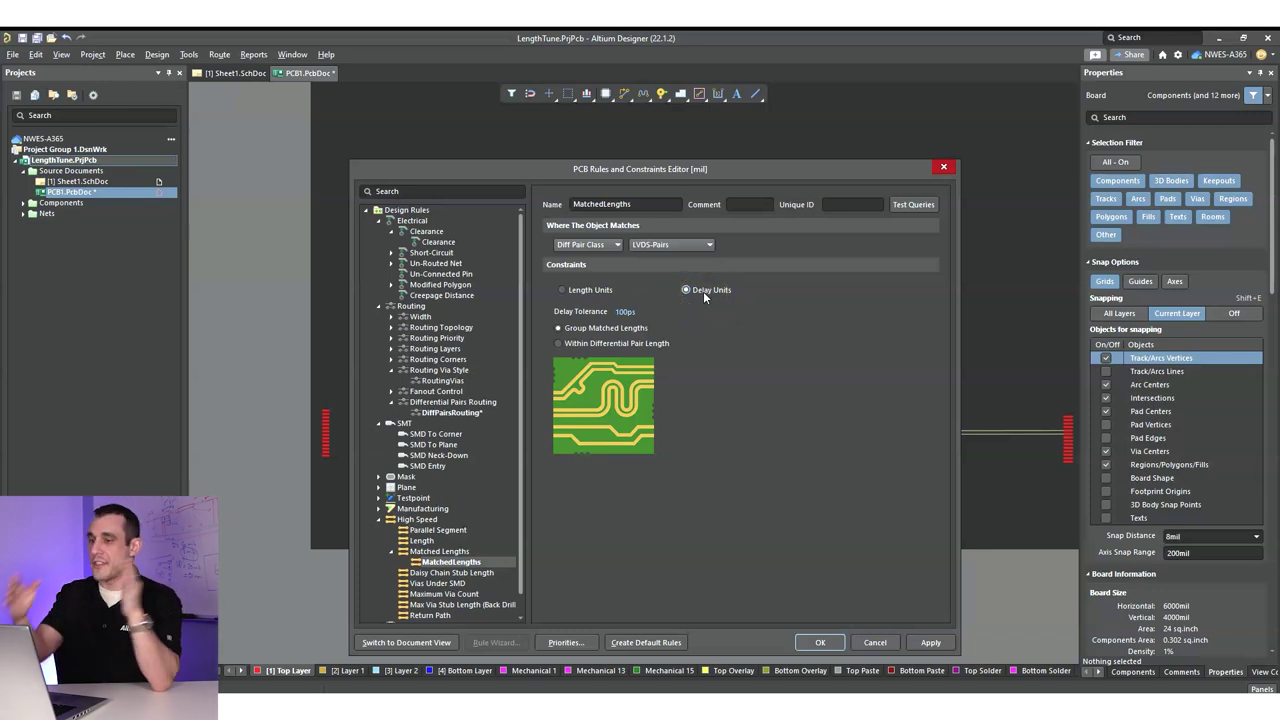
pyautogui.click(703, 291)
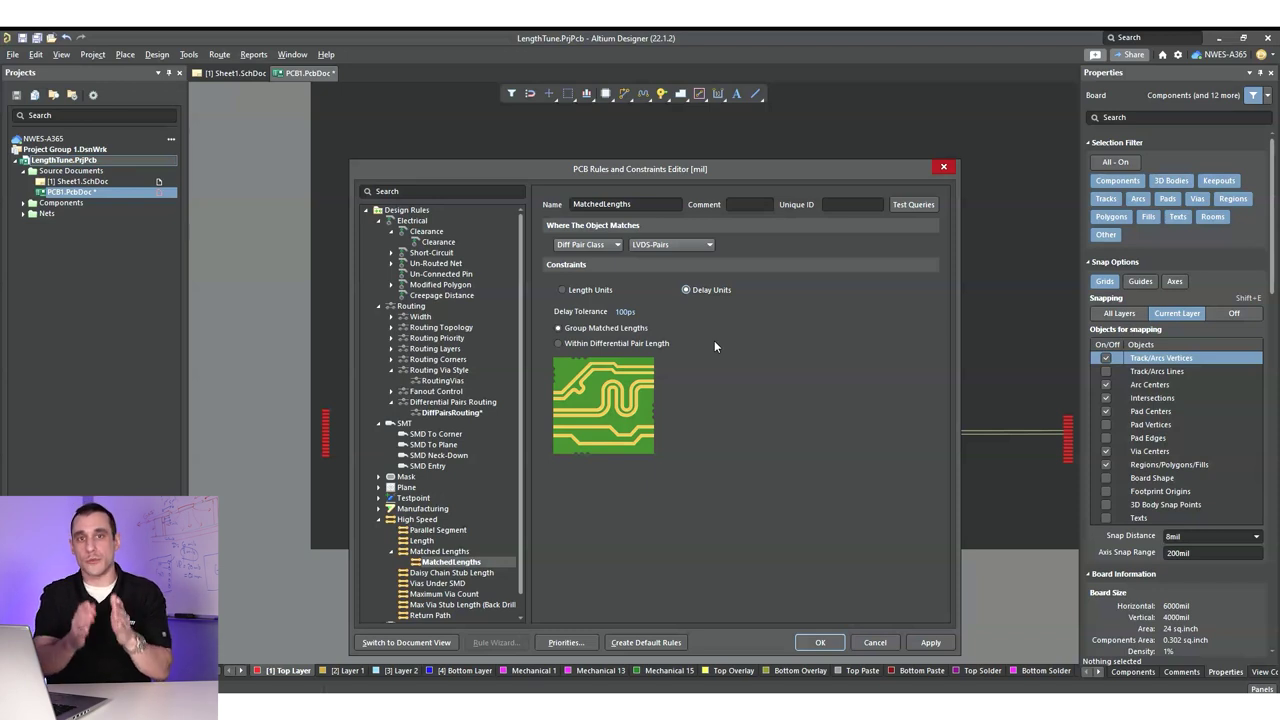
pyautogui.click(605, 290)
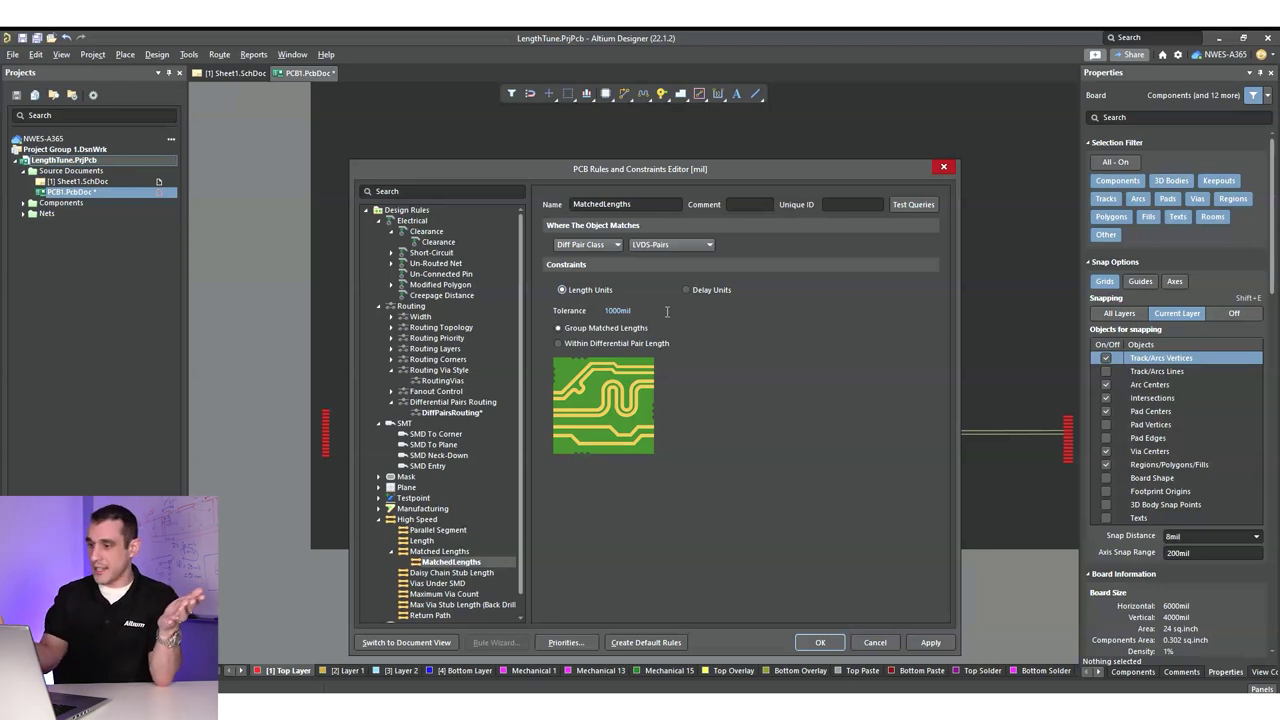
pyautogui.doubleClick(617, 310)
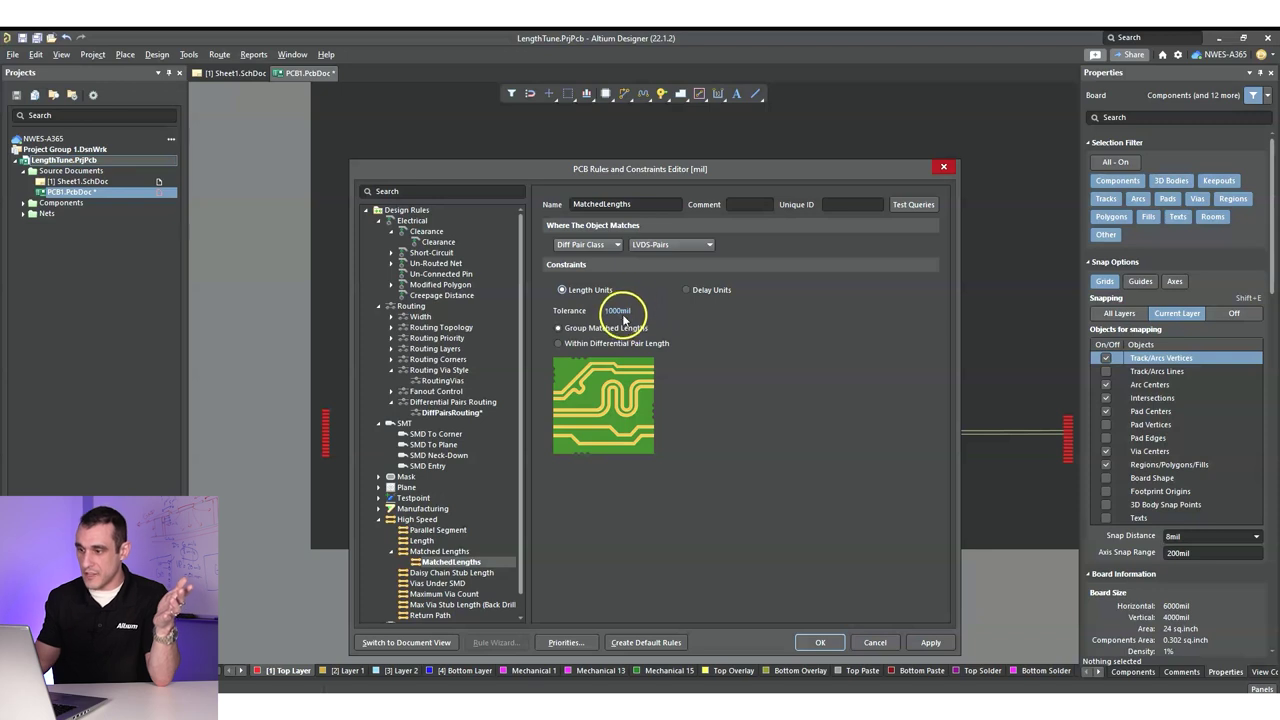
pyautogui.write('100mil')
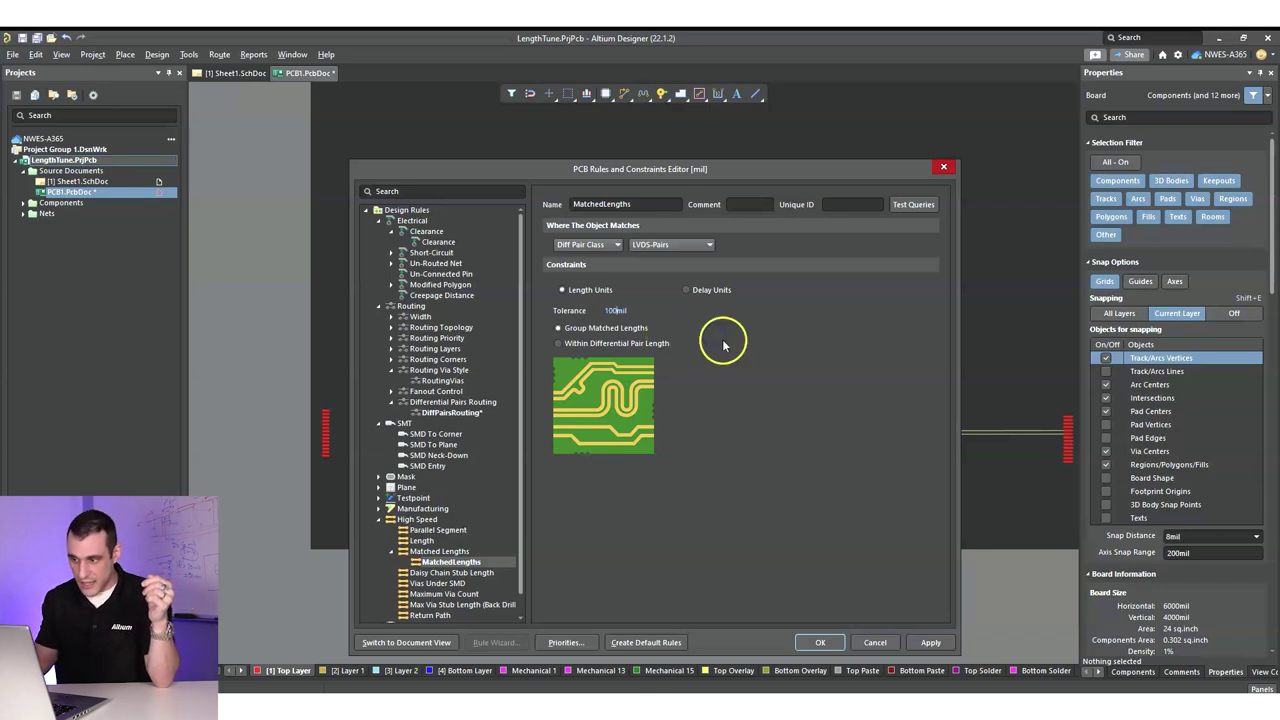
pyautogui.click(586, 343)
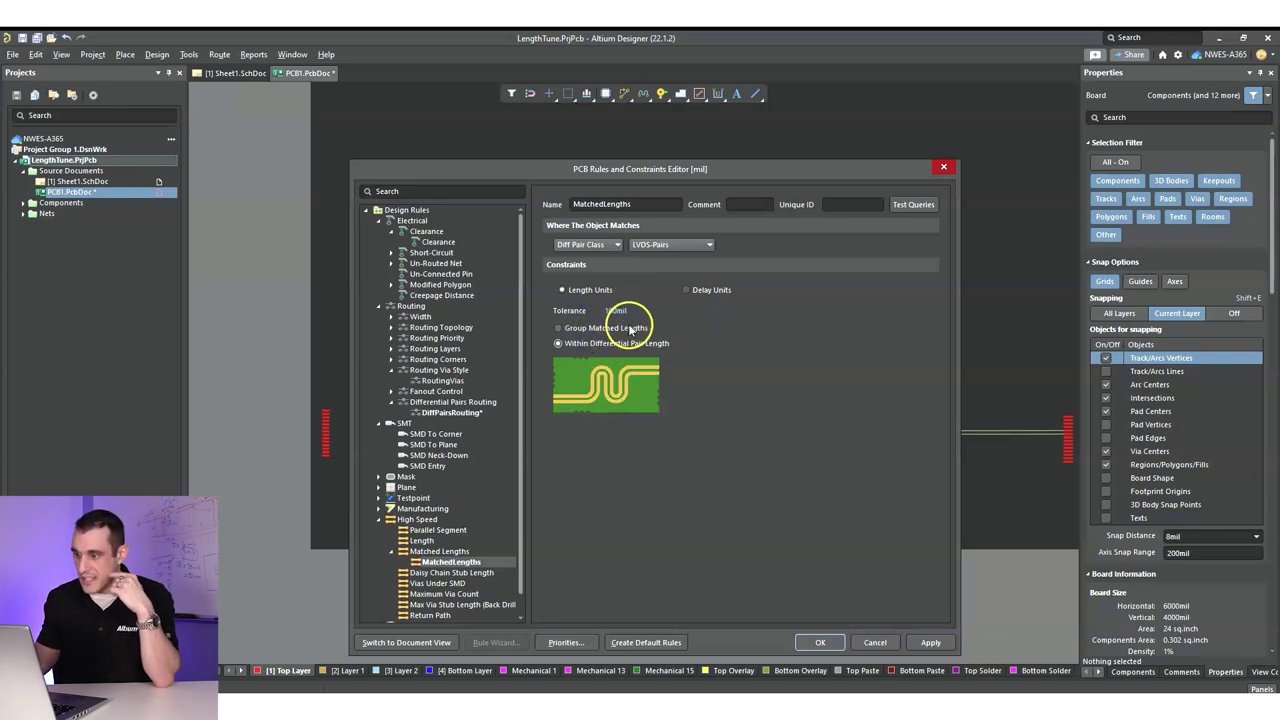
pyautogui.click(630, 329)
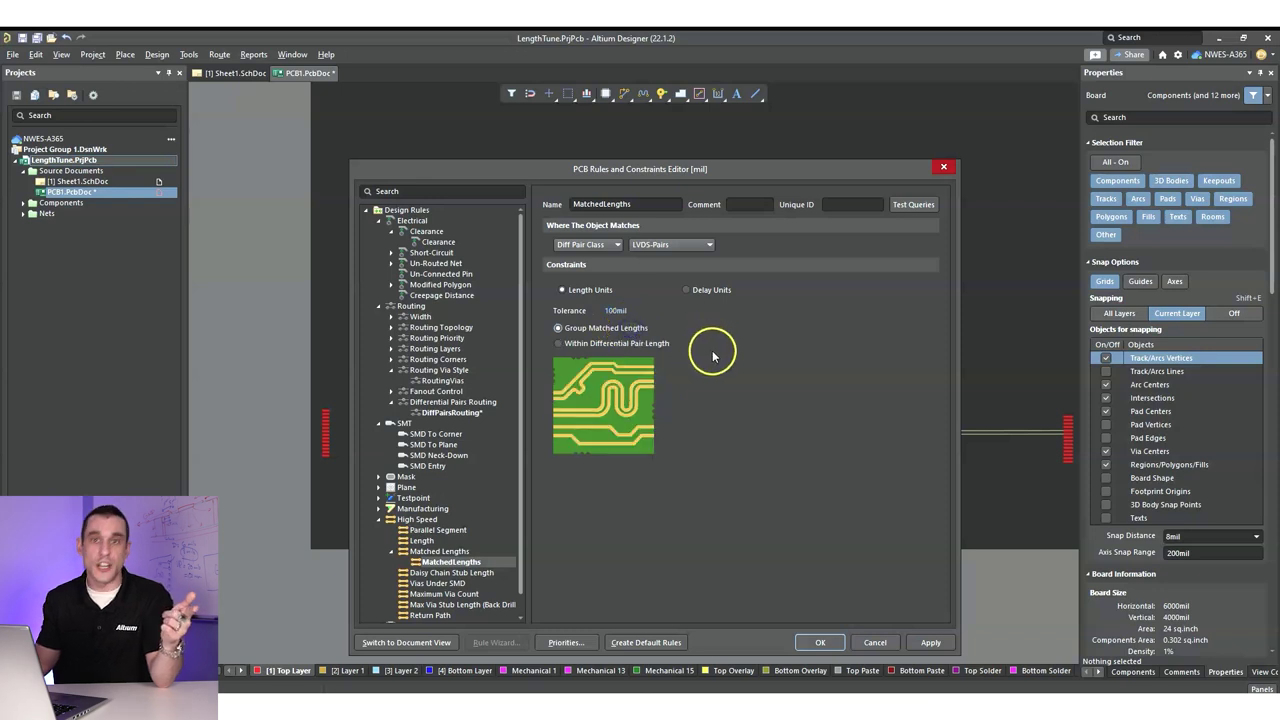
pyautogui.click(662, 345)
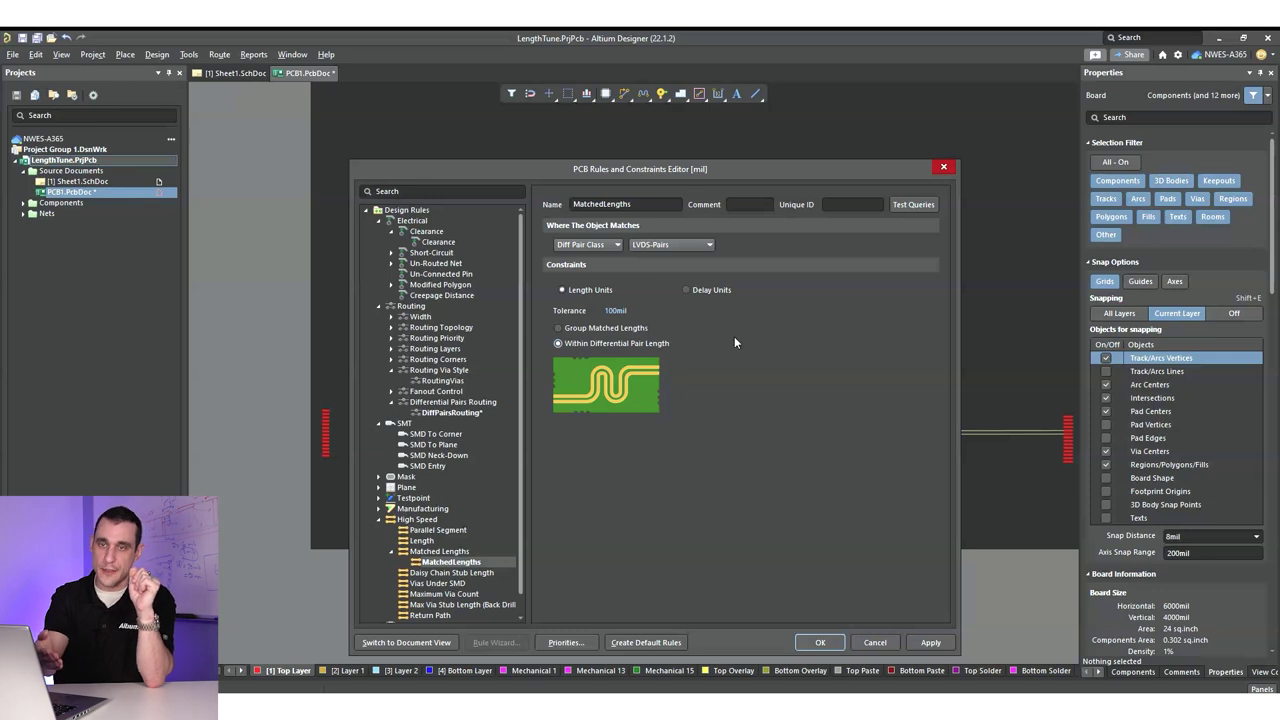
# Switch the MatchedLengths rule to delay units and set its delay tolerance to 1 ps.
pyautogui.click(712, 289)
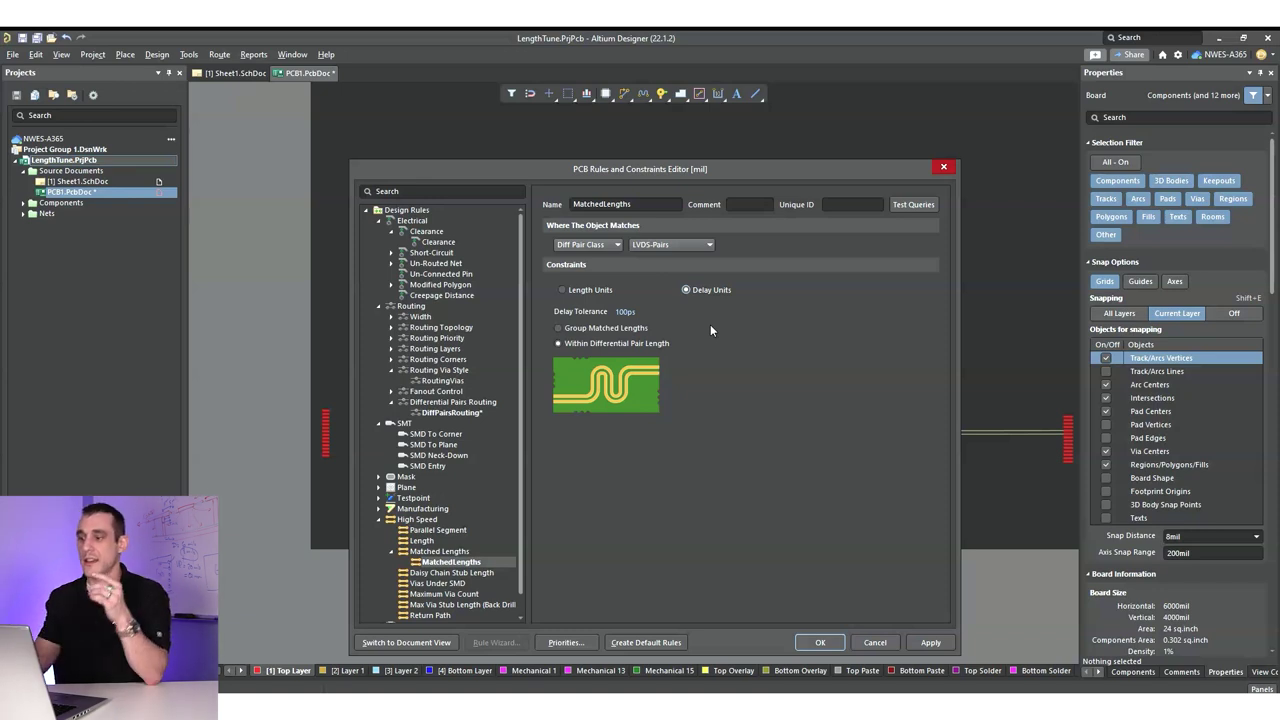
pyautogui.doubleClick(625, 311)
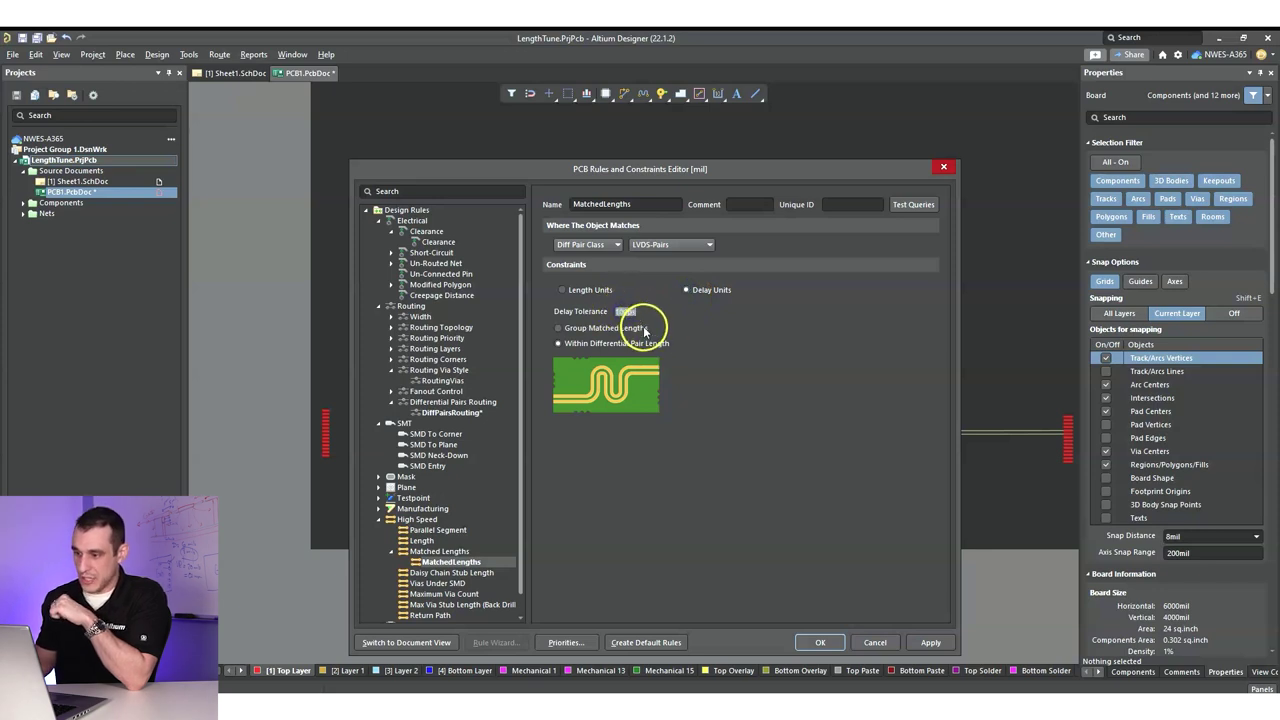
pyautogui.write('100ps')
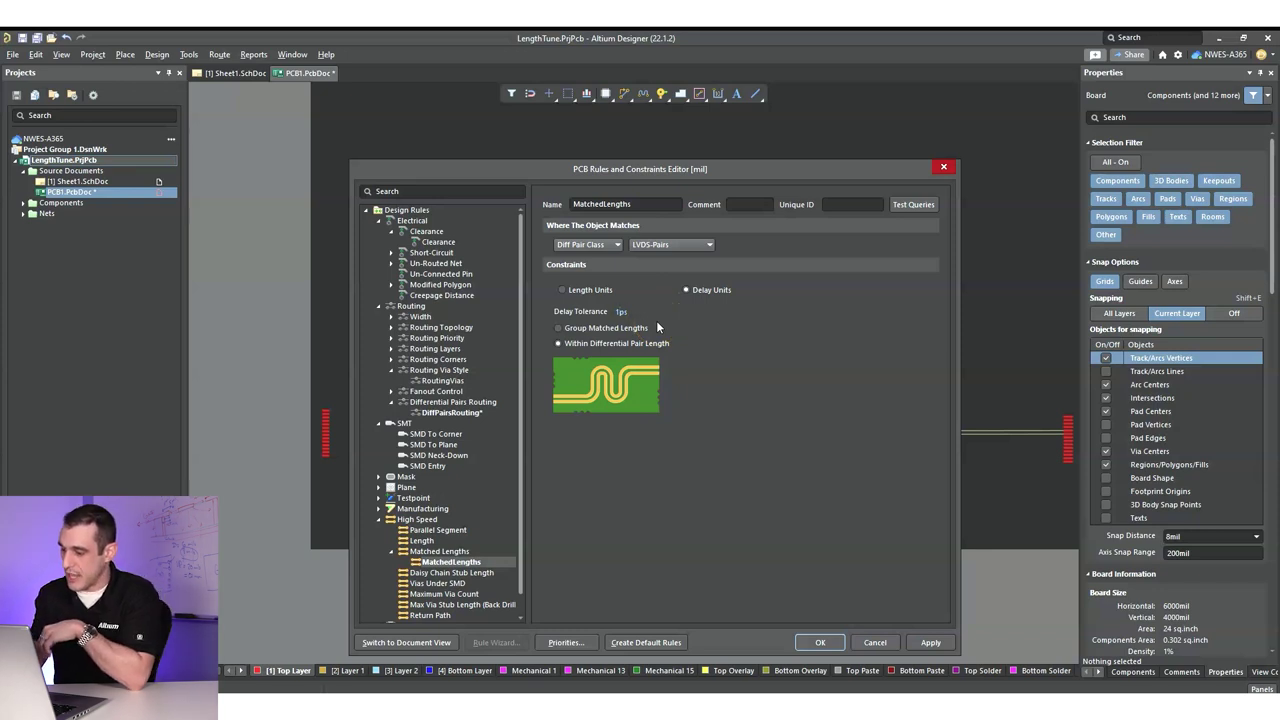
# Keep the MatchedLengths rule in delay units, set its tolerance to 5, and close the rules editor.
pyautogui.click(595, 289)
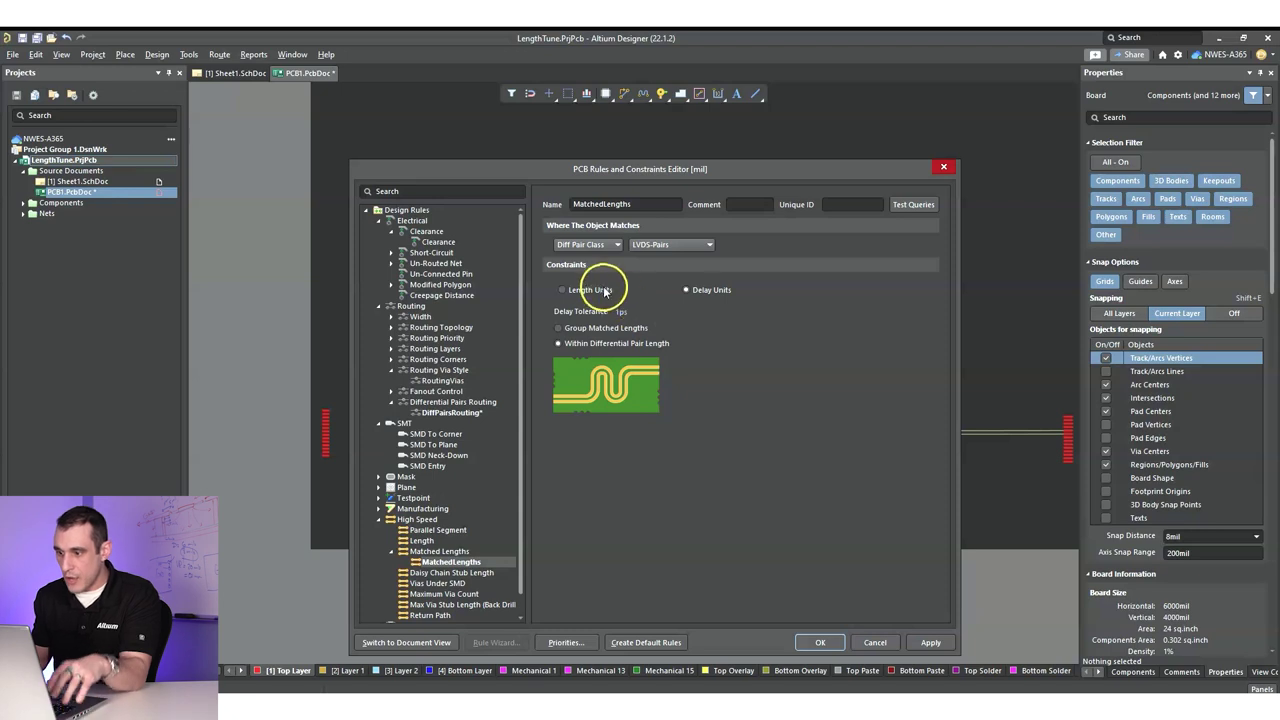
pyautogui.click(688, 289)
pyautogui.click(619, 312)
pyautogui.write('5')
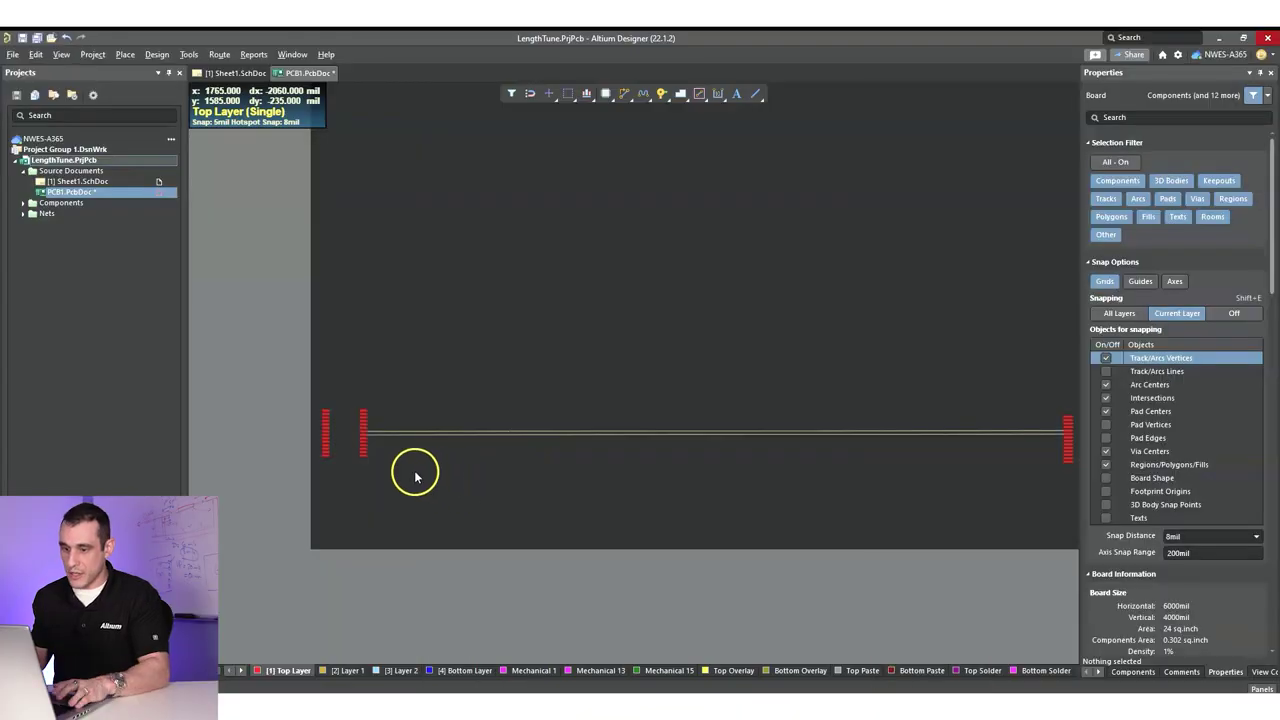
pyautogui.keyDown('ctrl'); pyautogui.scroll(5, 414, 471); pyautogui.keyUp('ctrl')
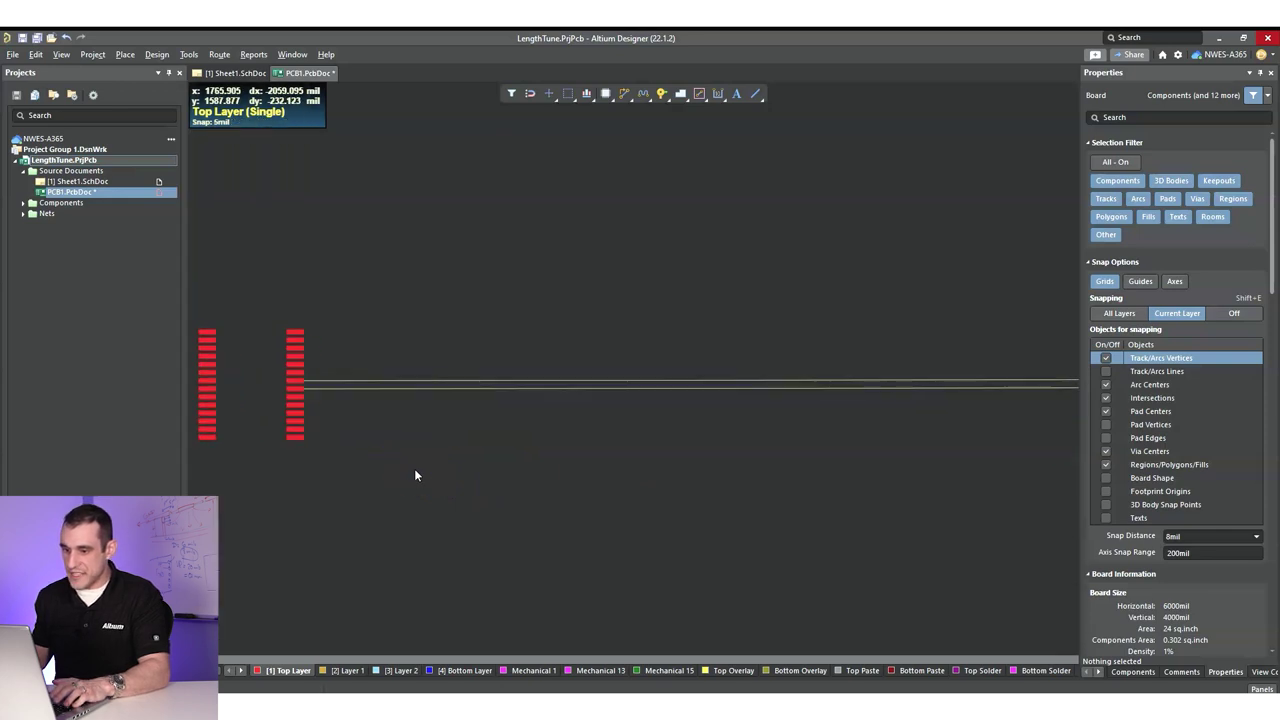
# Route the LVDS differential pair on the Top Layer from serializer pads 21 and 22 to deserializer pads 5 and 6.
pyautogui.moveTo(392, 450); pyautogui.dragTo(585, 488, button='right')
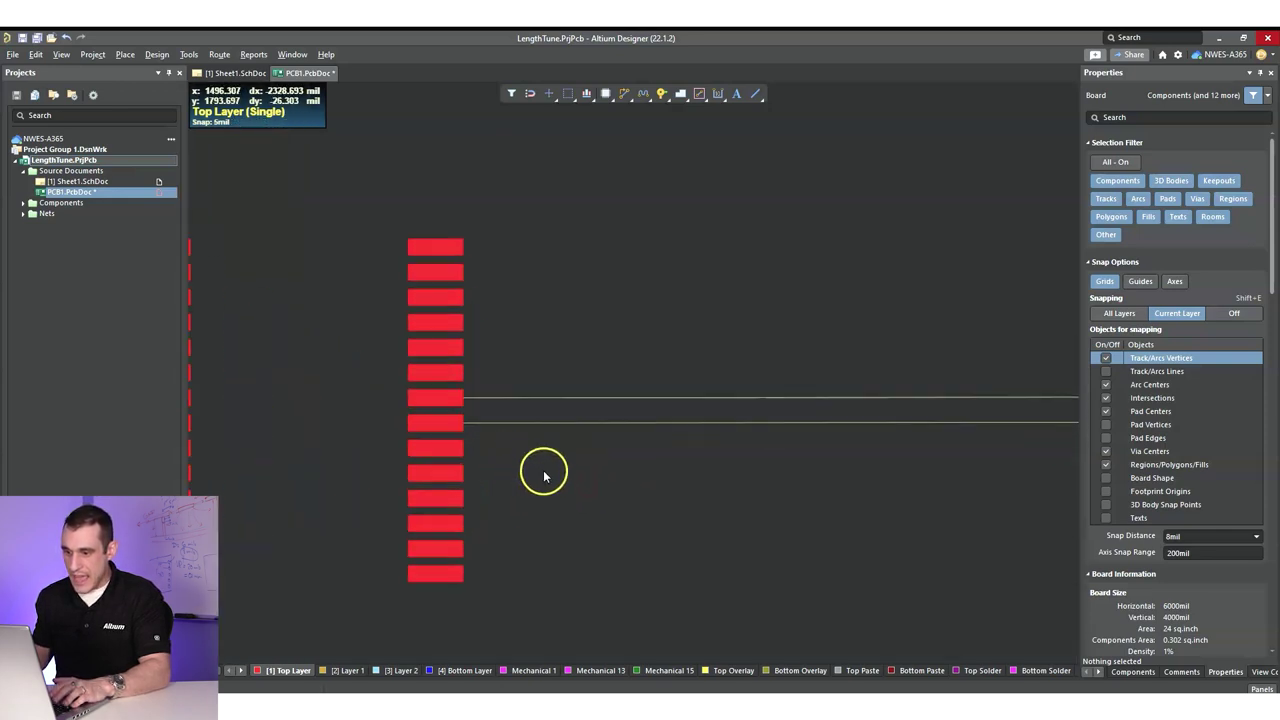
pyautogui.keyDown('ctrl'); pyautogui.scroll(3, 540, 466); pyautogui.keyUp('ctrl')
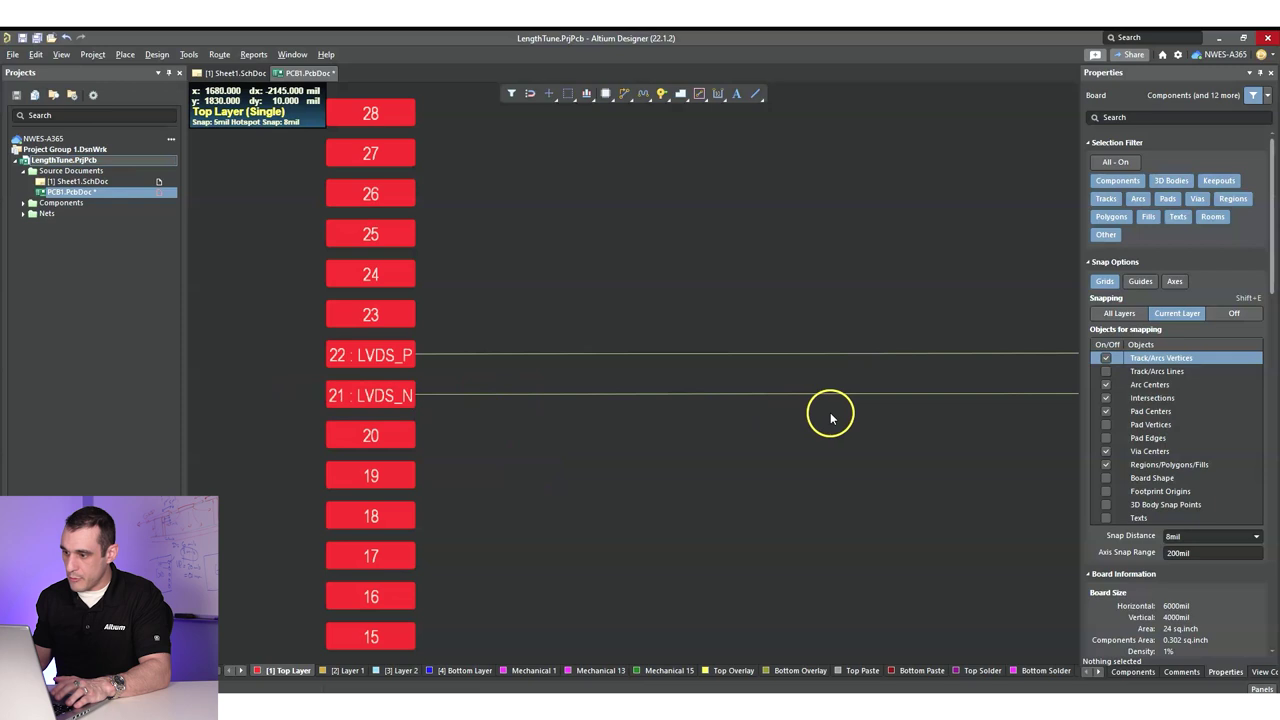
pyautogui.keyDown('ctrl'); pyautogui.scroll(-4, 774, 406); pyautogui.keyUp('ctrl')
pyautogui.moveTo(786, 417); pyautogui.dragTo(383, 435, button='right')
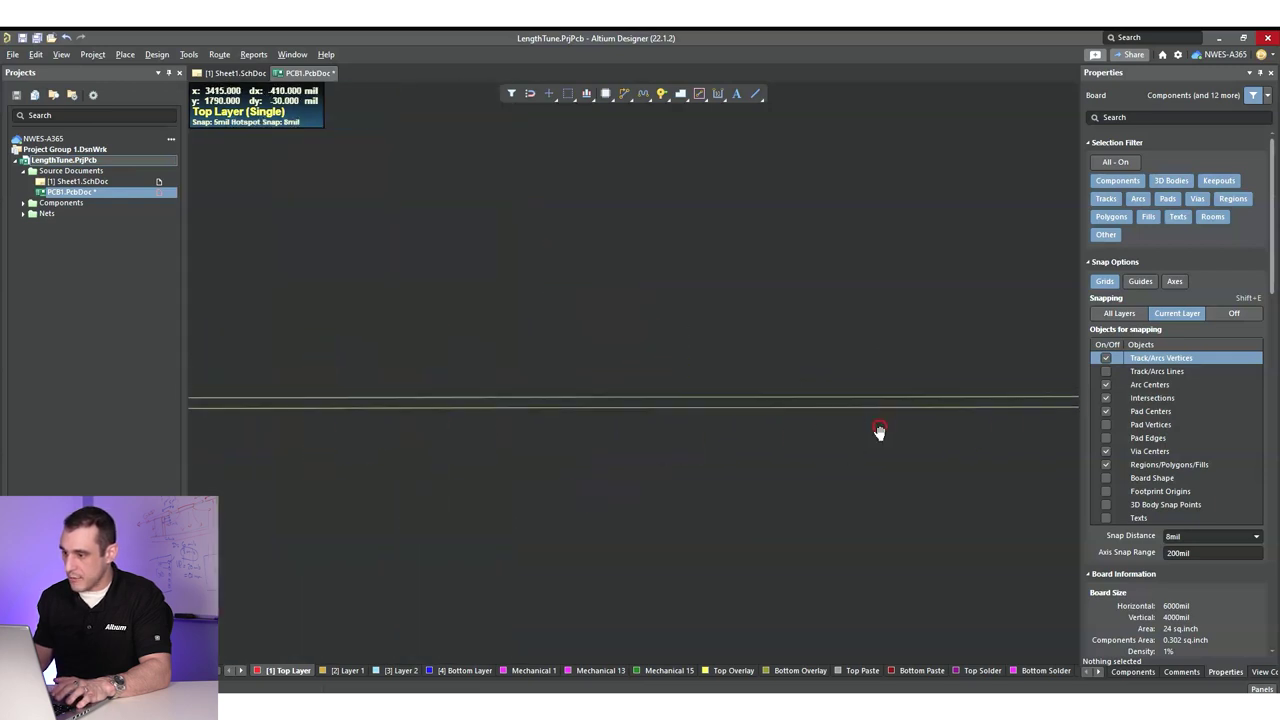
pyautogui.moveTo(1029, 446); pyautogui.dragTo(625, 436, button='right')
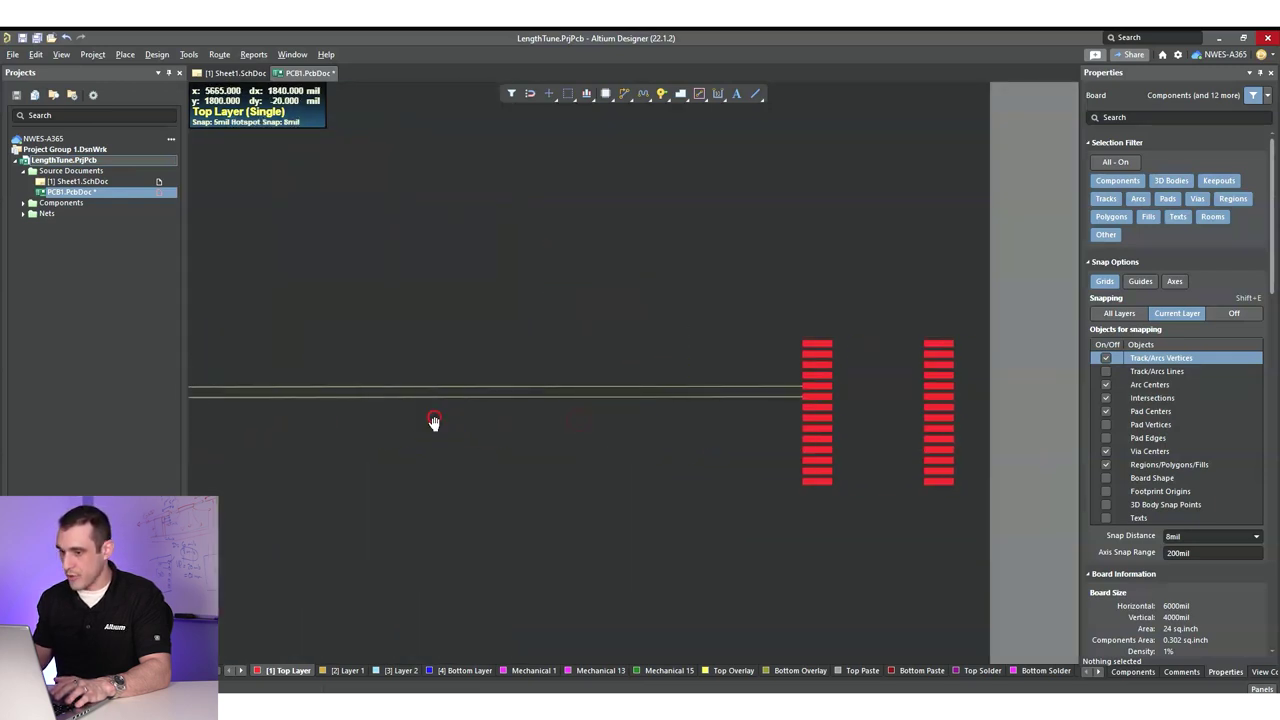
pyautogui.keyDown('shift'); pyautogui.hscroll(-10, 594, 411); pyautogui.keyUp('shift')
pyautogui.keyDown('ctrl'); pyautogui.scroll(3, 800, 420); pyautogui.keyUp('ctrl')
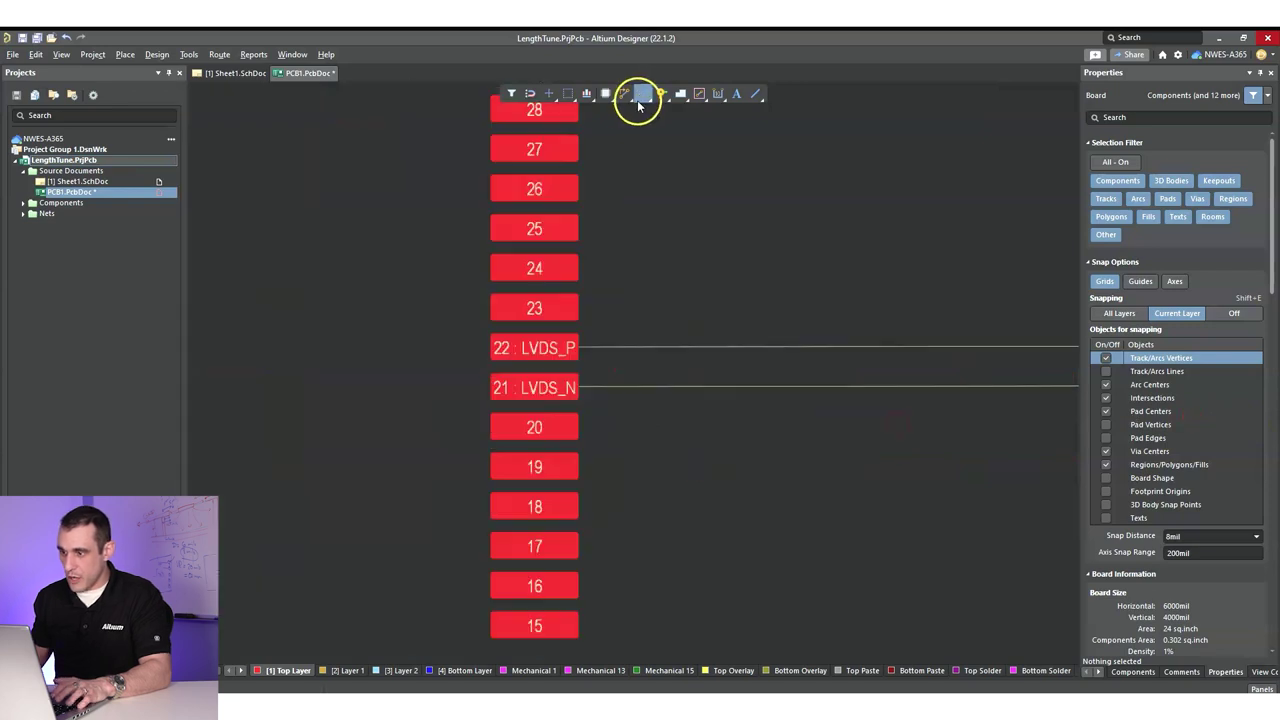
pyautogui.click(622, 94)
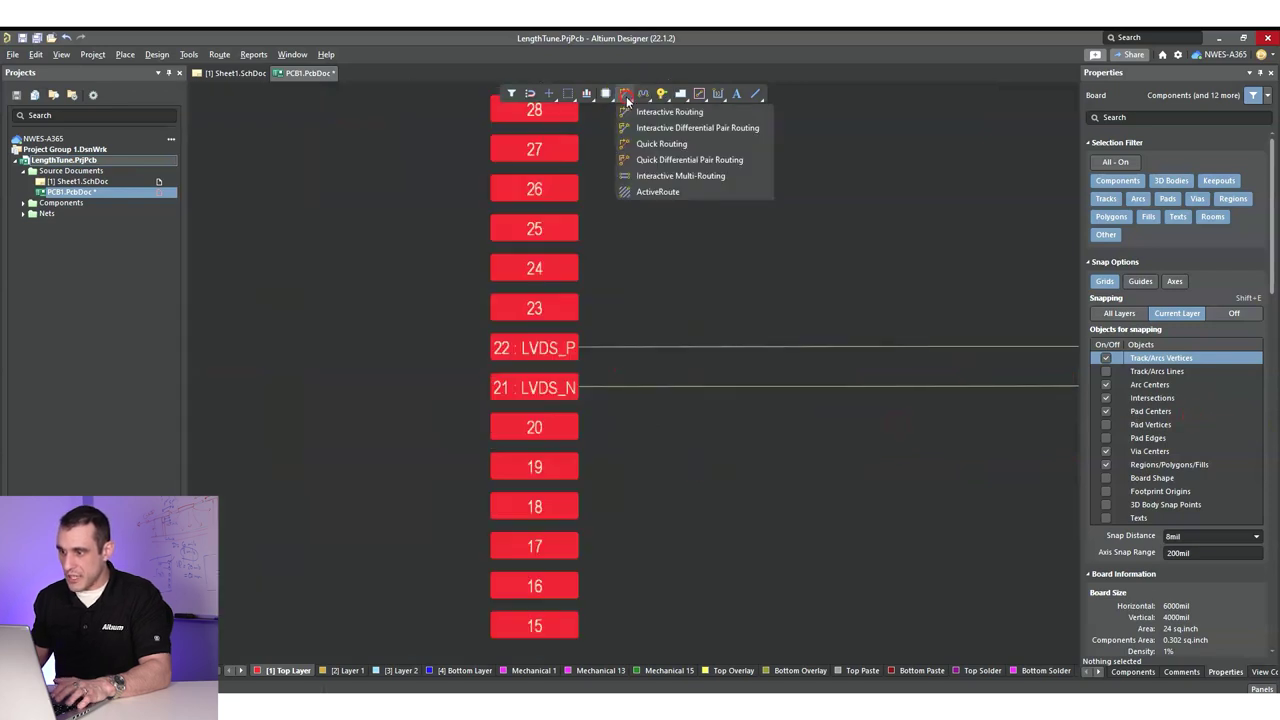
pyautogui.click(702, 136)
pyautogui.click(562, 388)
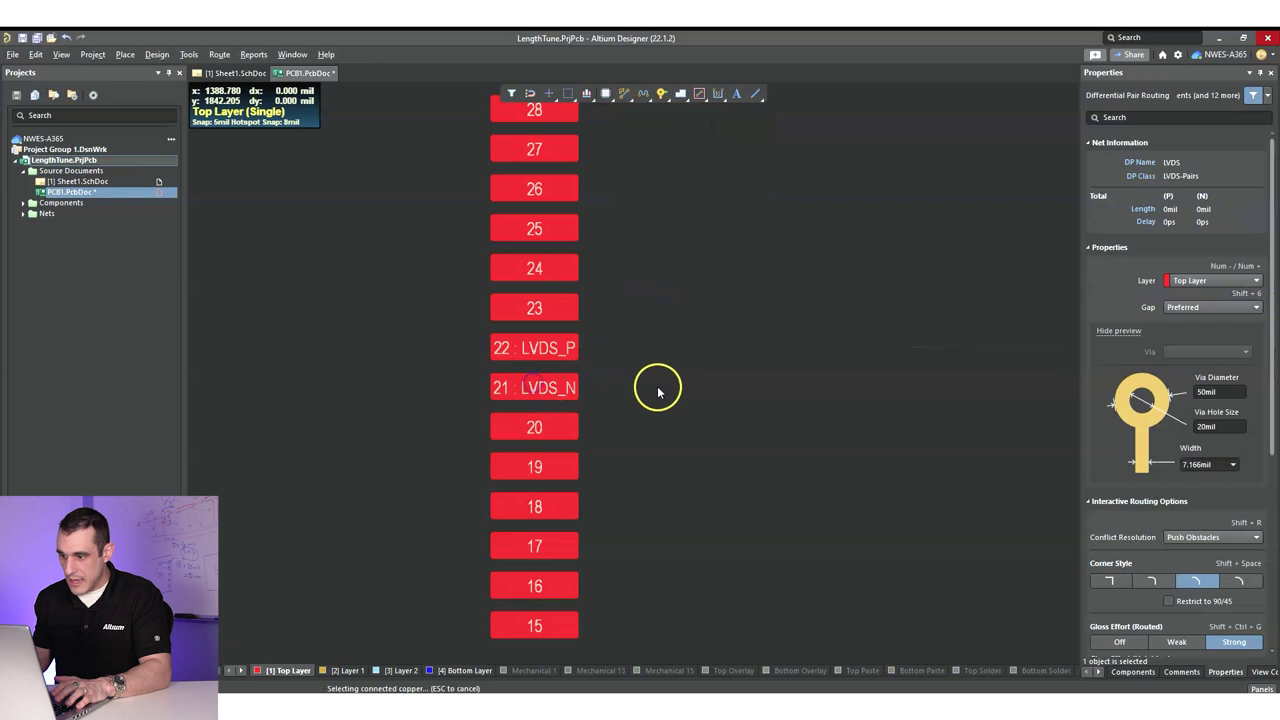
pyautogui.keyDown('ctrl'); pyautogui.scroll(-3, 903, 372); pyautogui.keyUp('ctrl')
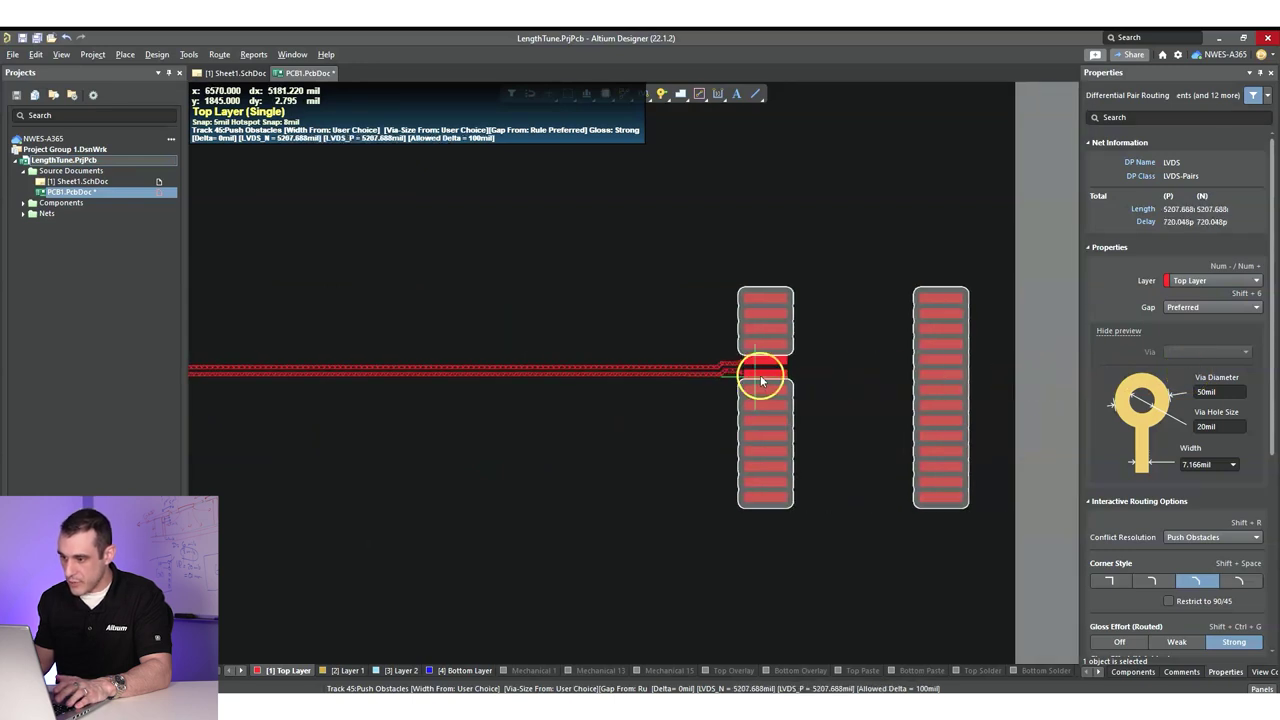
pyautogui.click(768, 375)
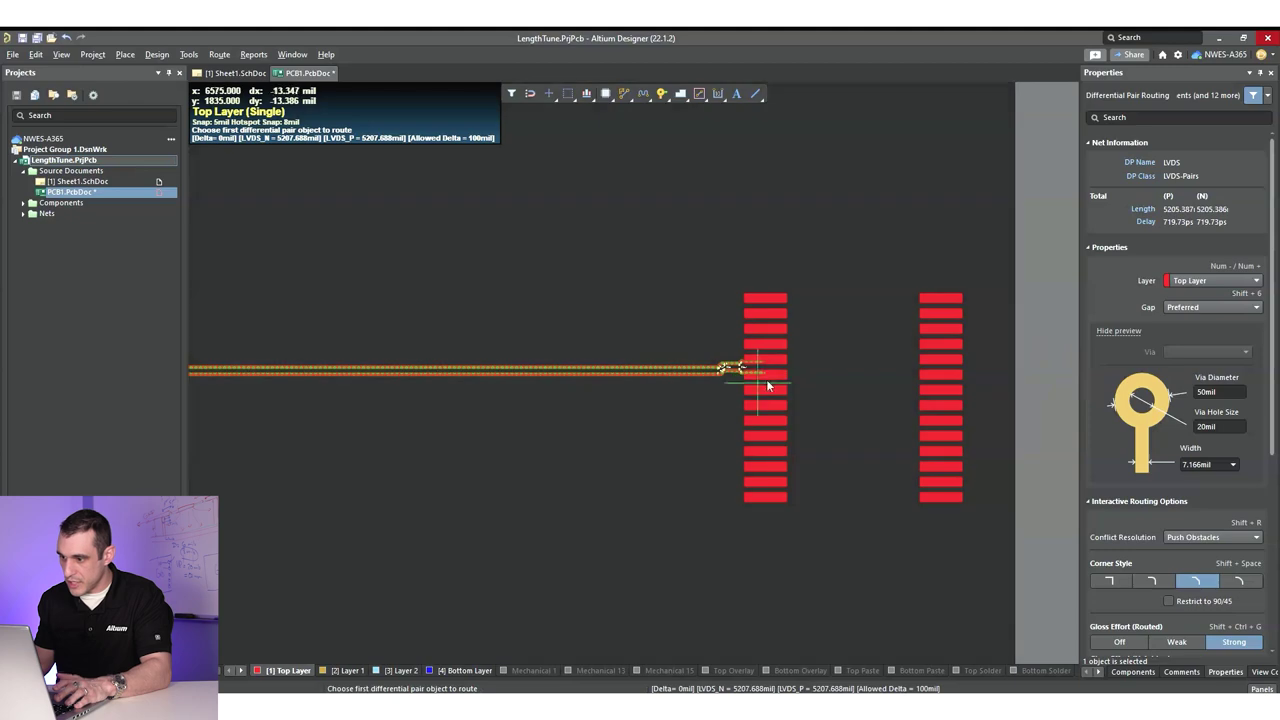
pyautogui.rightClick(670, 422)
# Set the Clearance rule's track-to-track minimum clearance to 5 mil, apply it and close the rules editor.
pyautogui.keyDown('ctrl'); pyautogui.scroll(10, 712, 403); pyautogui.keyUp('ctrl')
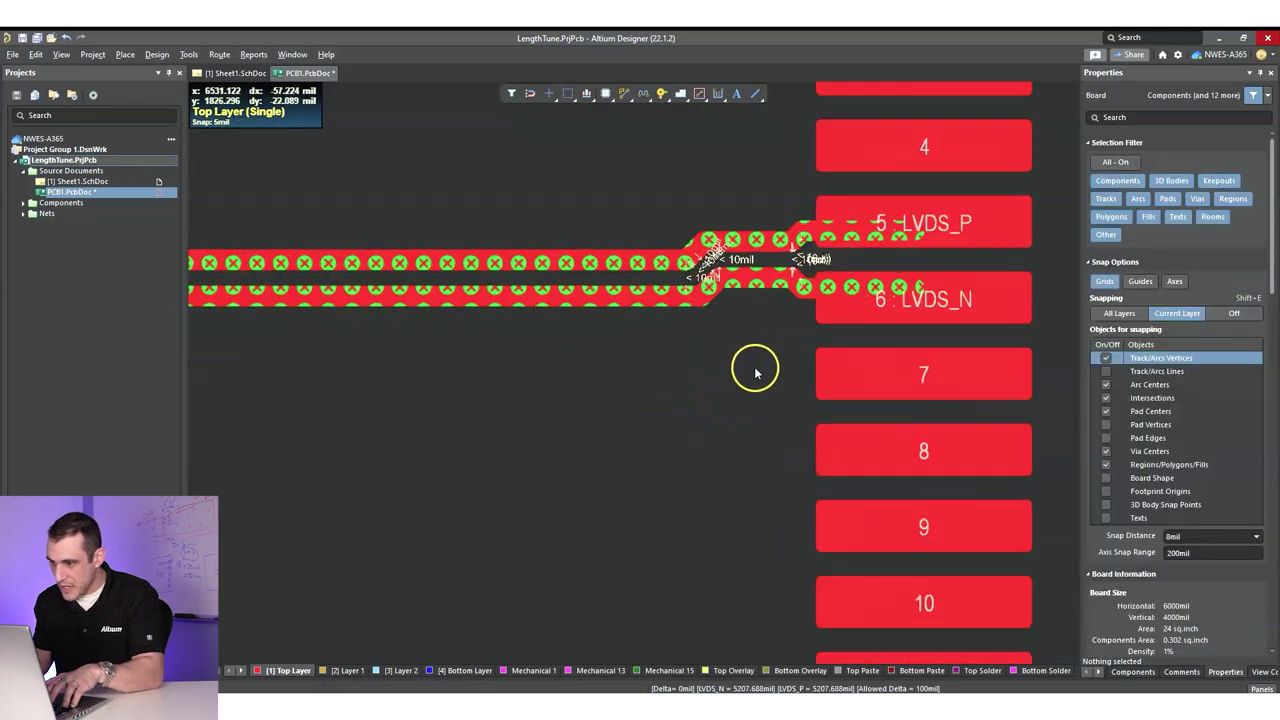
pyautogui.moveTo(966, 332); pyautogui.dragTo(1065, 459)
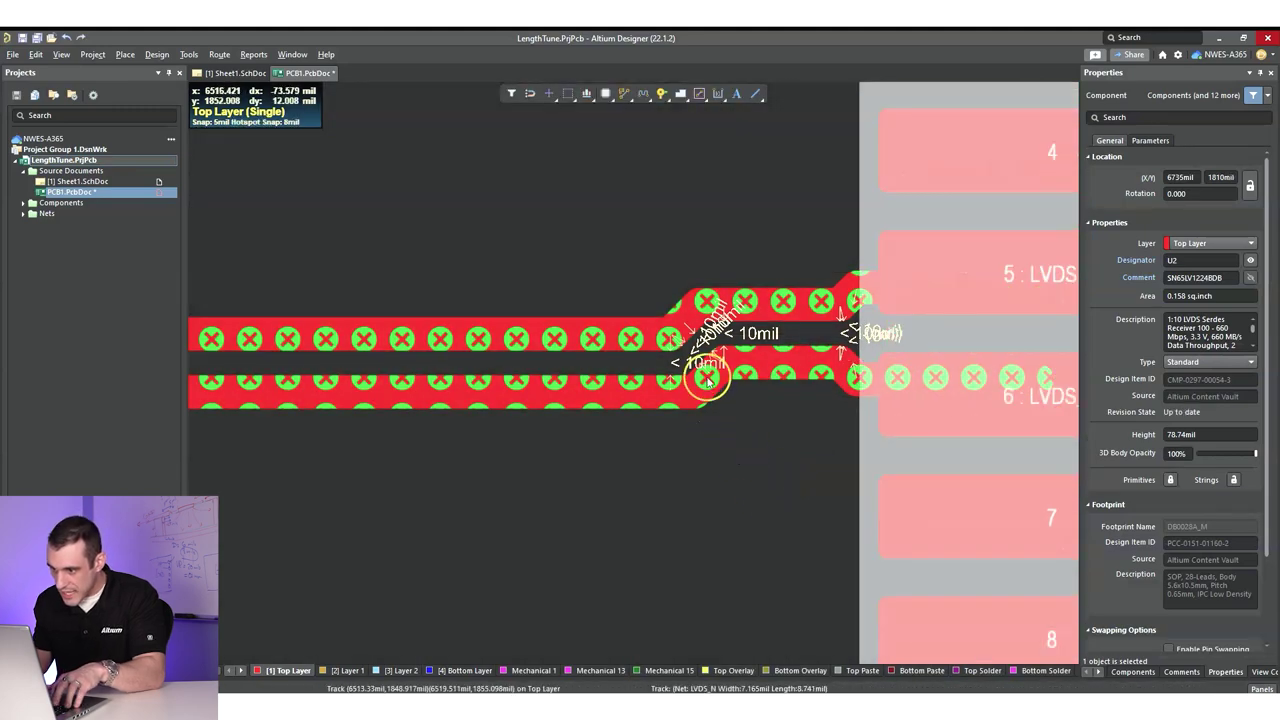
pyautogui.keyDown('ctrl'); pyautogui.scroll(6, 708, 372); pyautogui.keyUp('ctrl')
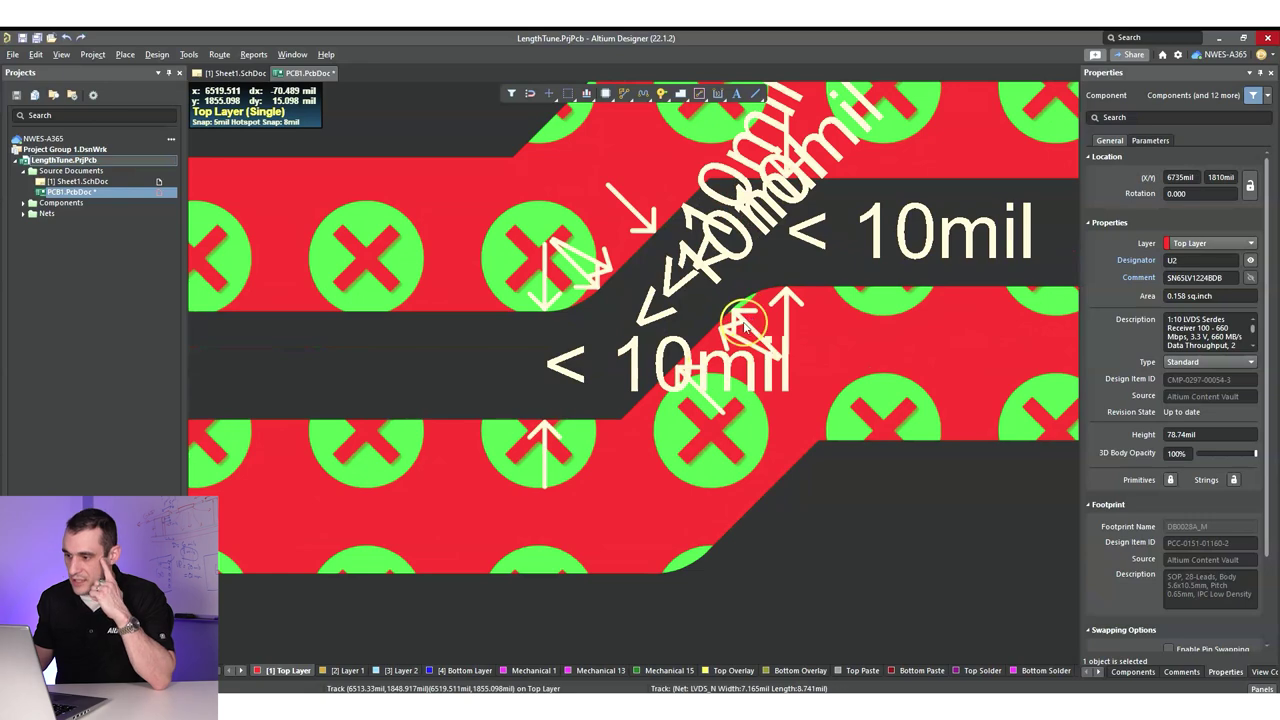
pyautogui.moveTo(744, 325)
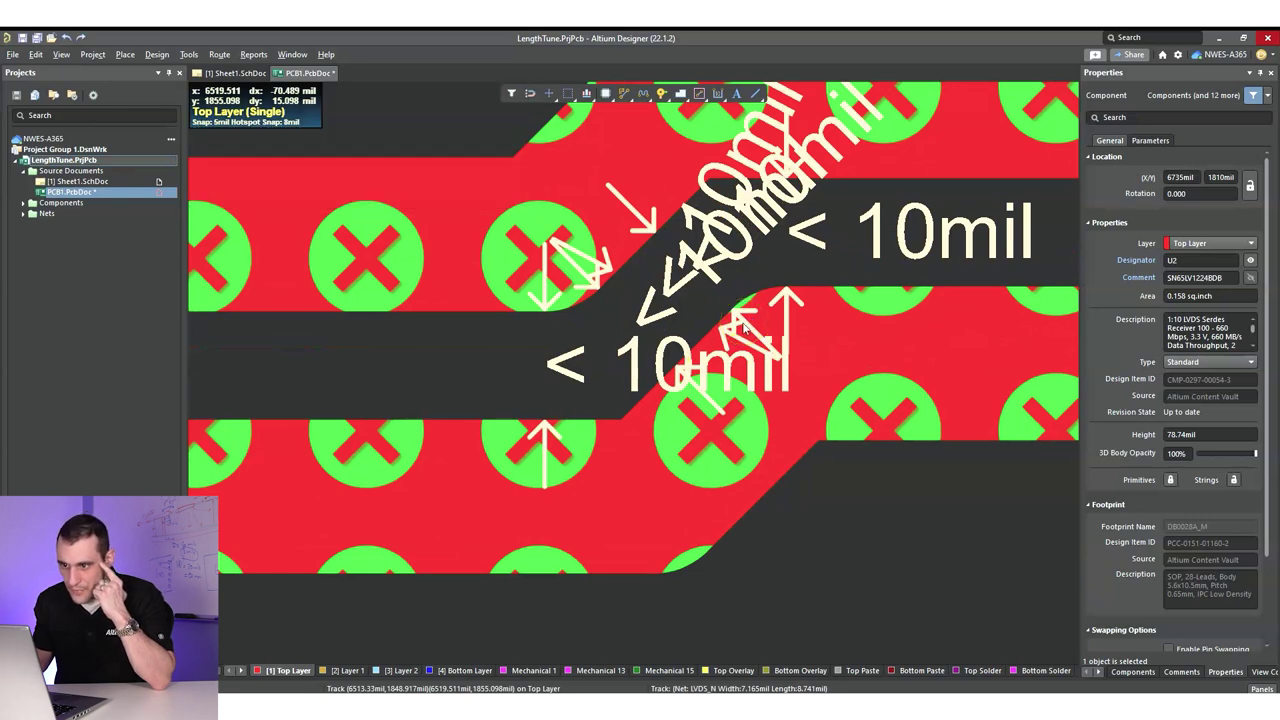
pyautogui.click(192, 54)
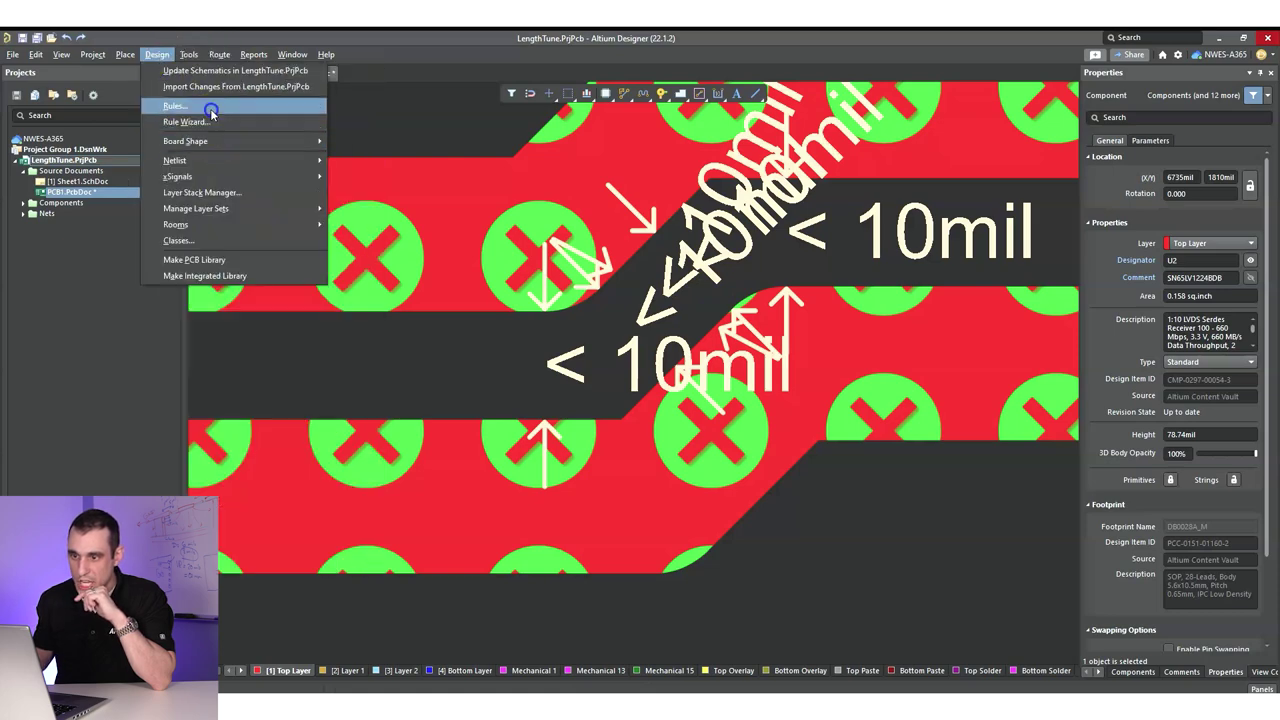
pyautogui.click(178, 105)
pyautogui.click(434, 241)
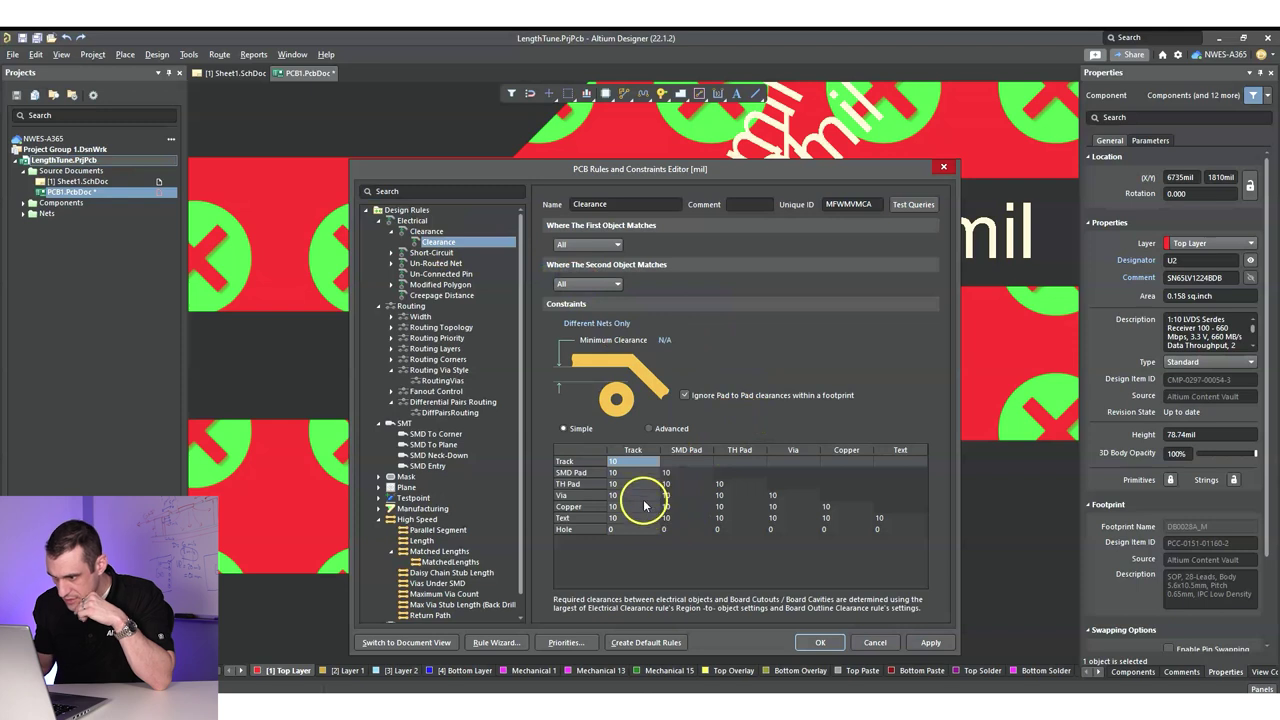
pyautogui.doubleClick(641, 463)
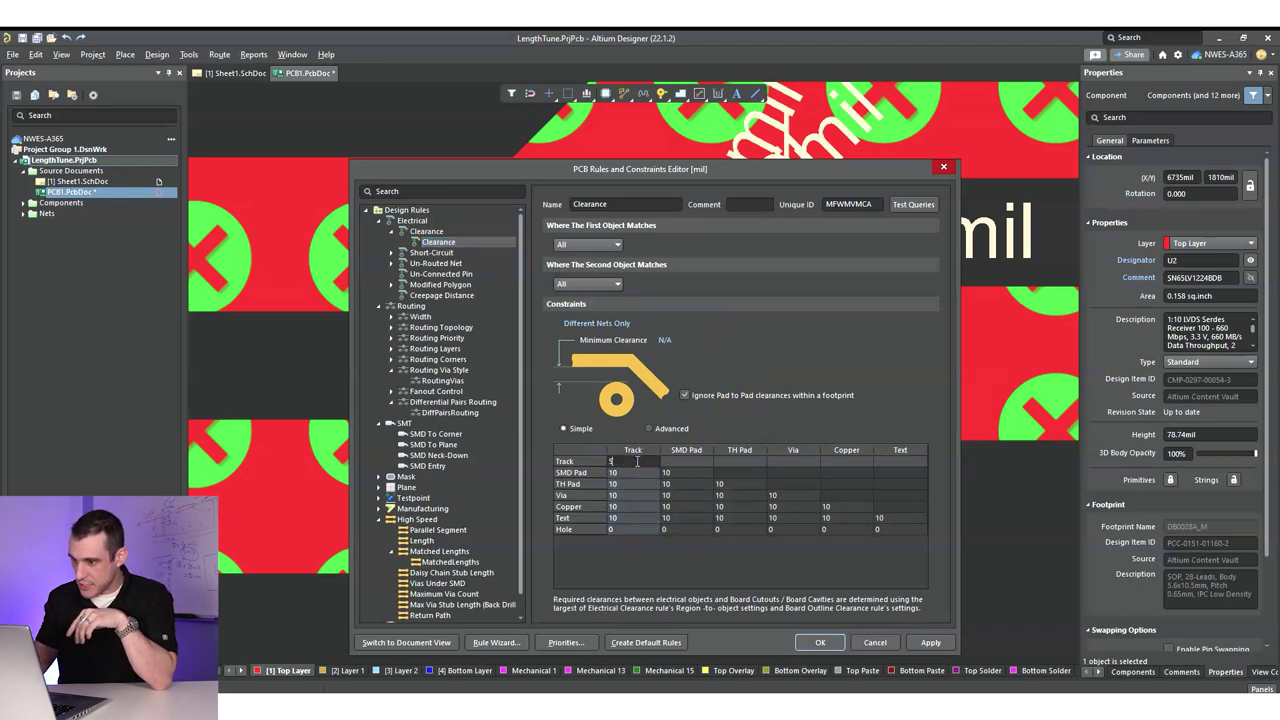
pyautogui.click(931, 642)
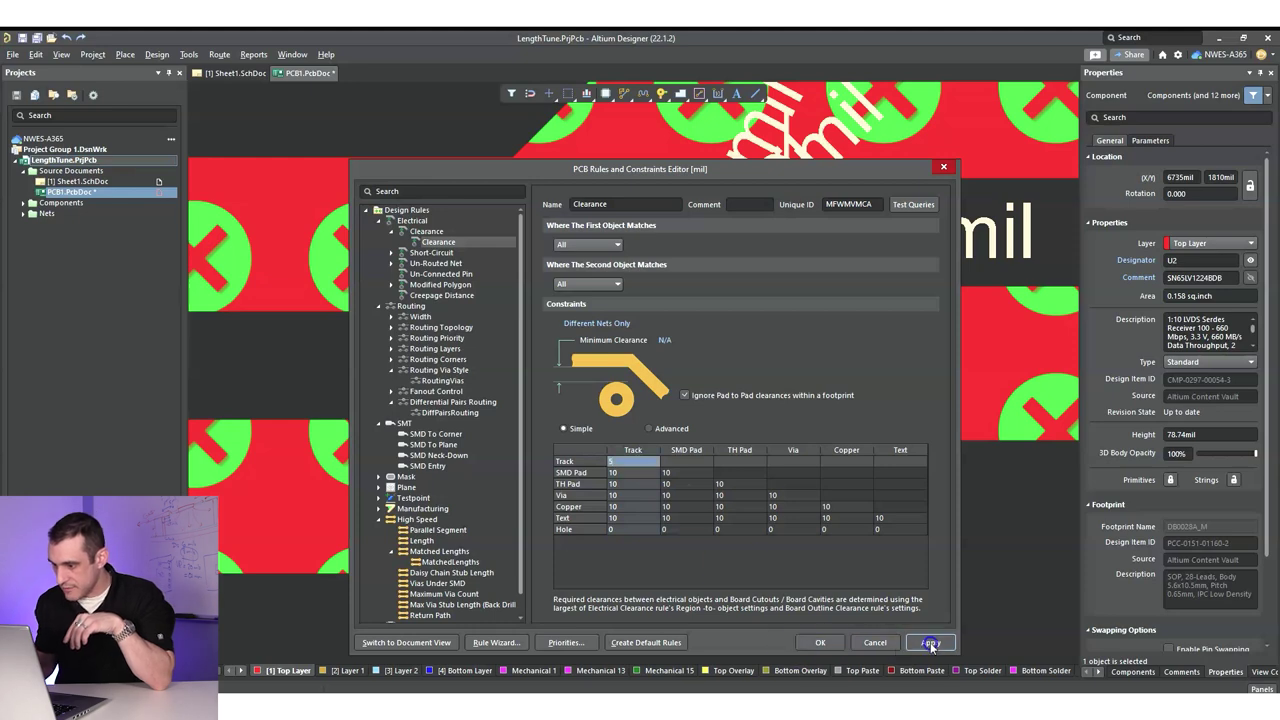
pyautogui.click(820, 643)
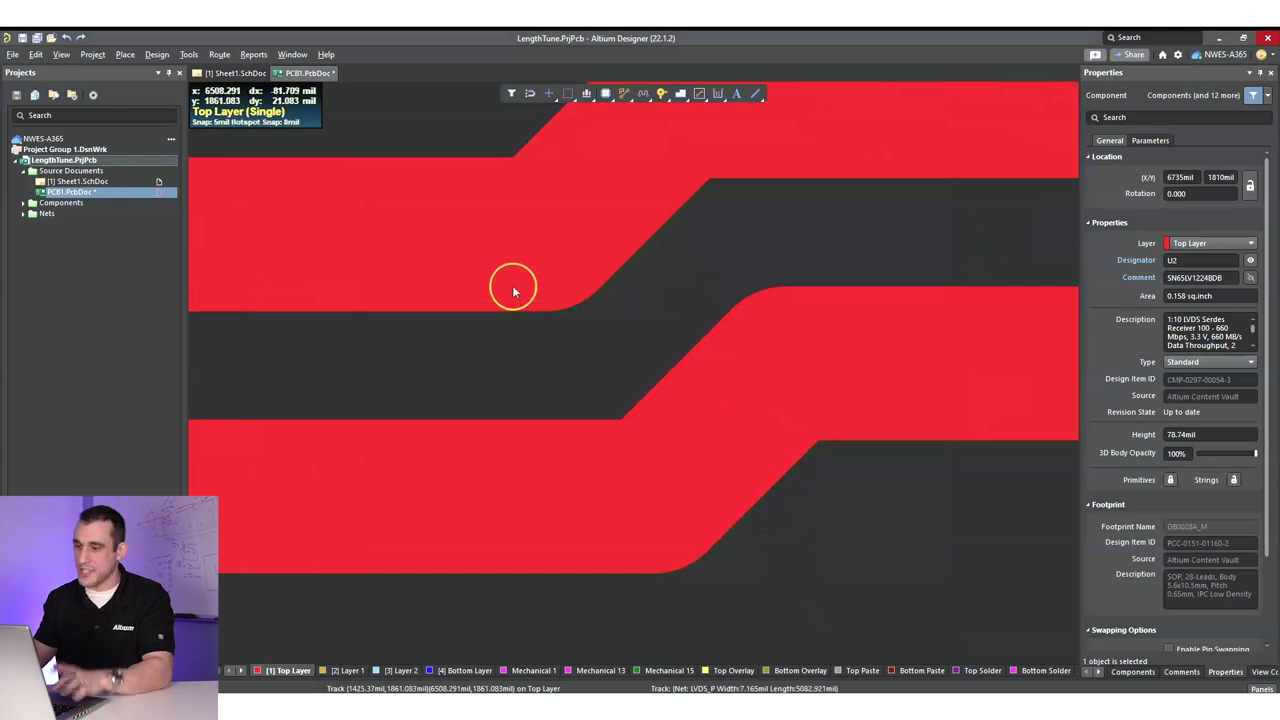
# Examine the routed LVDS pair along its full length, including the bends entering the pads at both components.
pyautogui.keyDown('ctrl'); pyautogui.scroll(-4, 515, 302); pyautogui.keyUp('ctrl')
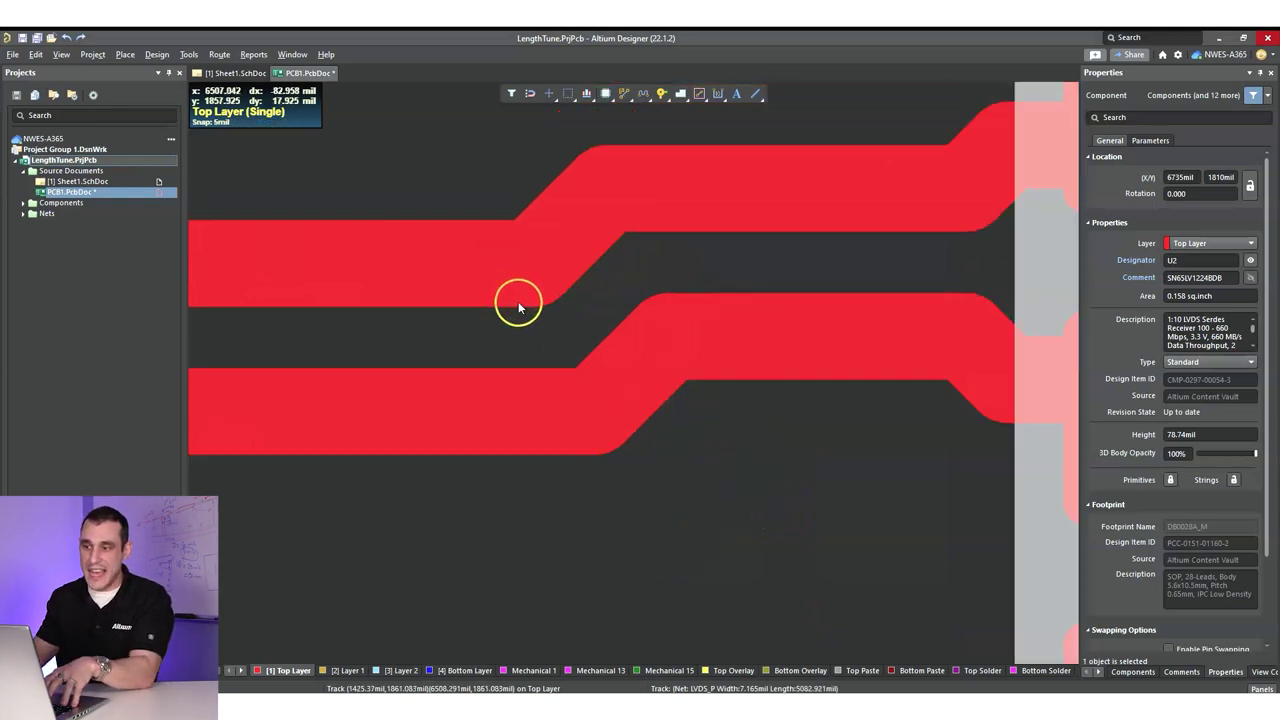
pyautogui.keyDown('ctrl'); pyautogui.scroll(-4, 518, 303); pyautogui.keyUp('ctrl')
pyautogui.moveTo(517, 303); pyautogui.dragTo(757, 380, button='right')
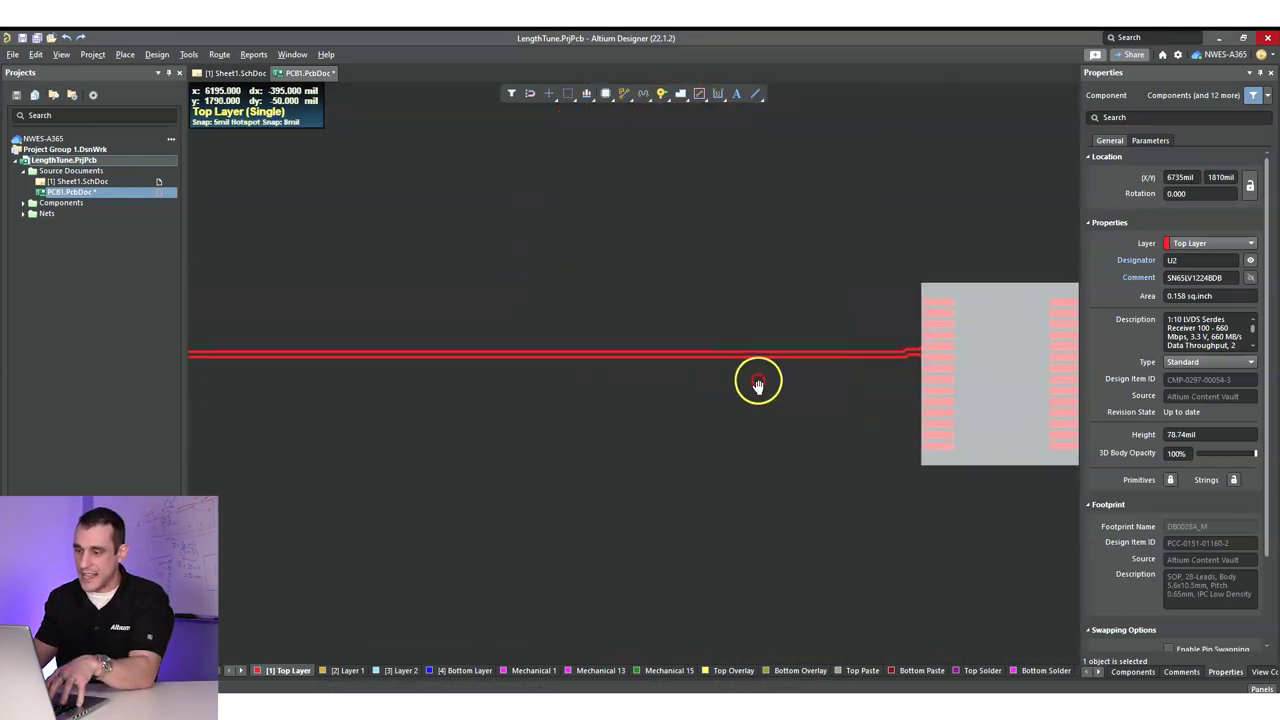
pyautogui.click(706, 405)
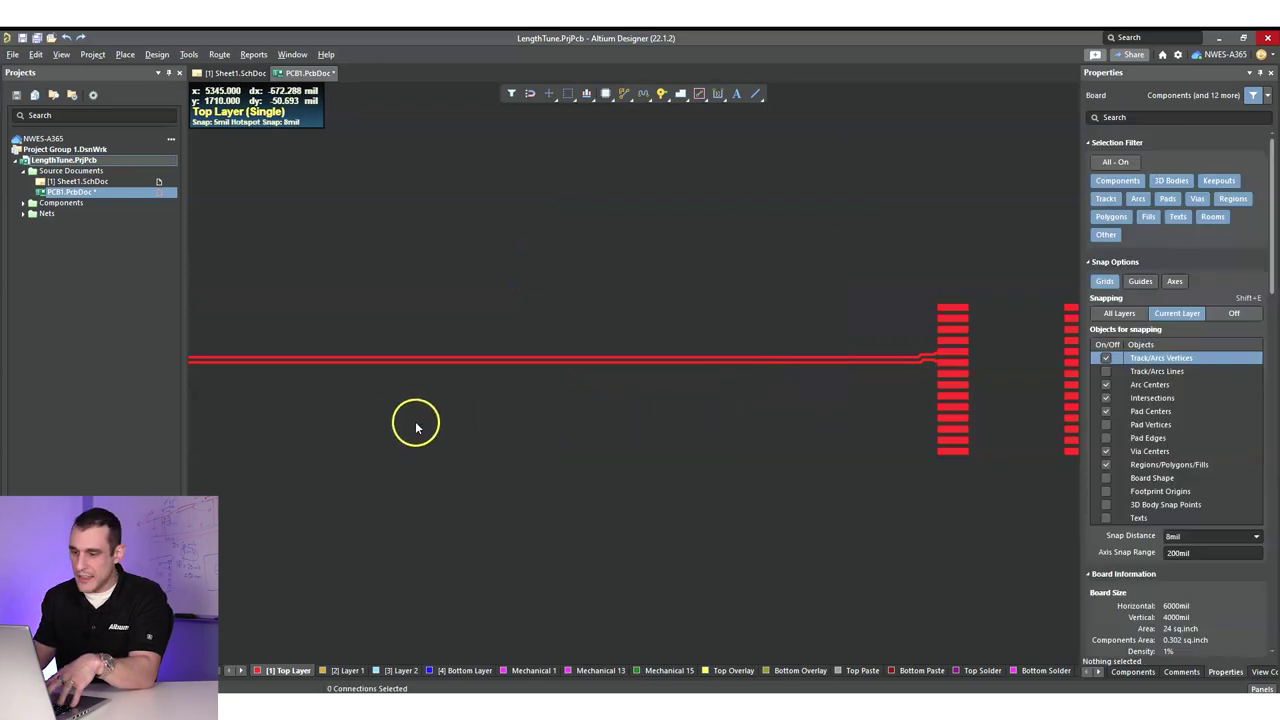
pyautogui.keyDown('ctrl'); pyautogui.scroll(-1, 412, 423); pyautogui.keyUp('ctrl')
pyautogui.moveTo(349, 428); pyautogui.dragTo(686, 423, button='right')
pyautogui.keyDown('ctrl'); pyautogui.scroll(-2, 492, 440); pyautogui.keyUp('ctrl')
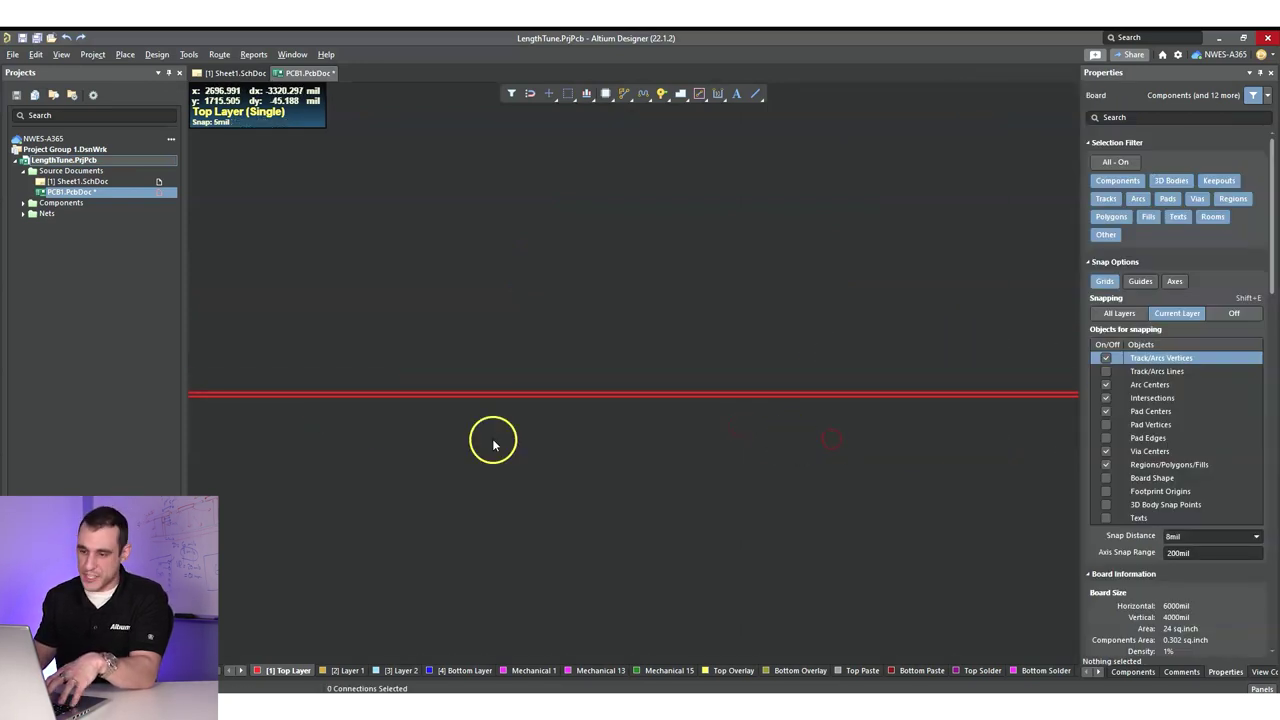
pyautogui.moveTo(484, 445); pyautogui.dragTo(806, 443, button='right')
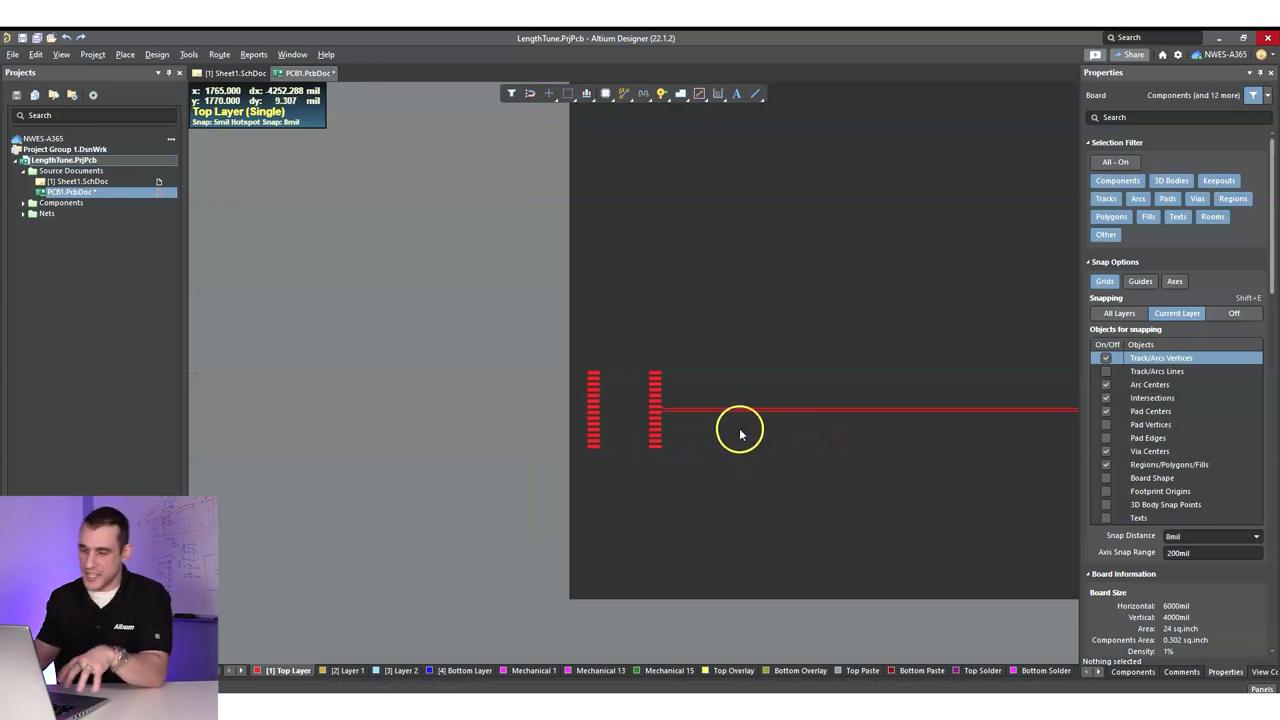
pyautogui.moveTo(826, 477)
pyautogui.mouseDown(button='right')
pyautogui.moveTo(430, 463)
pyautogui.moveTo(629, 449)
pyautogui.moveTo(923, 491)
pyautogui.mouseUp(button='right')
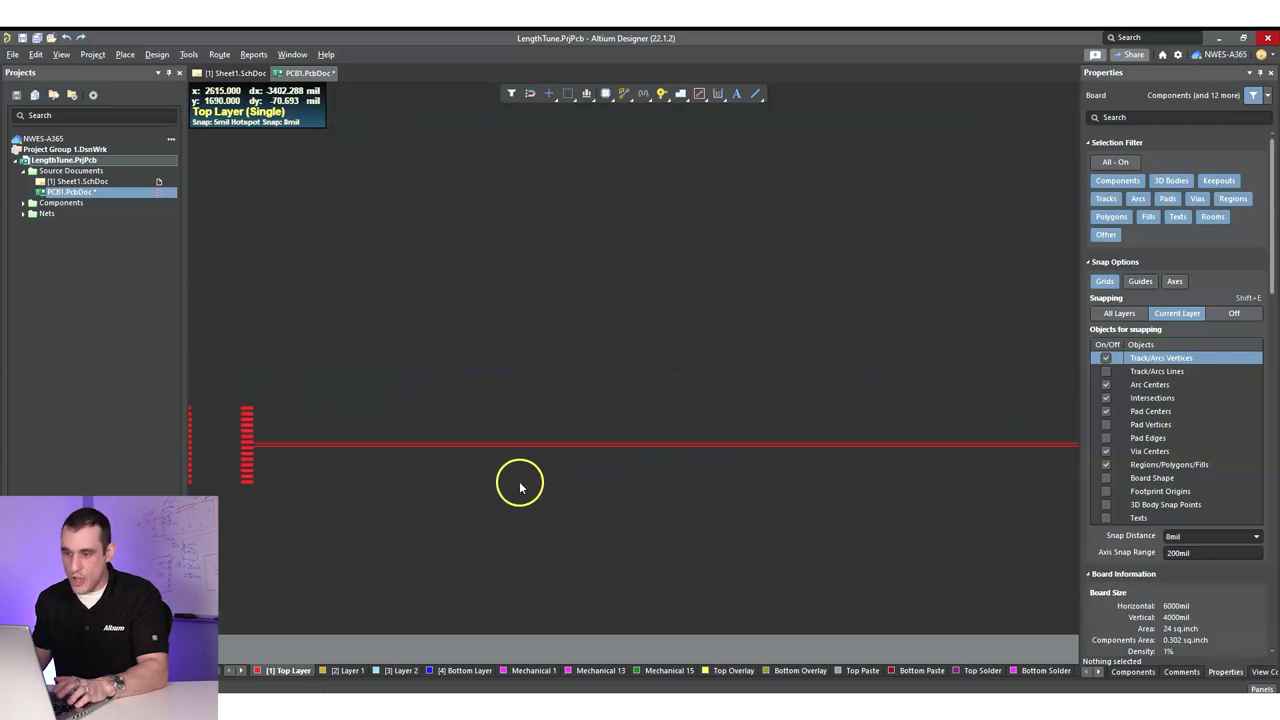
pyautogui.keyDown('shift'); pyautogui.scroll(-5, 602, 487); pyautogui.keyUp('shift')
pyautogui.keyDown('ctrl'); pyautogui.scroll(7, 785, 462); pyautogui.keyUp('ctrl')
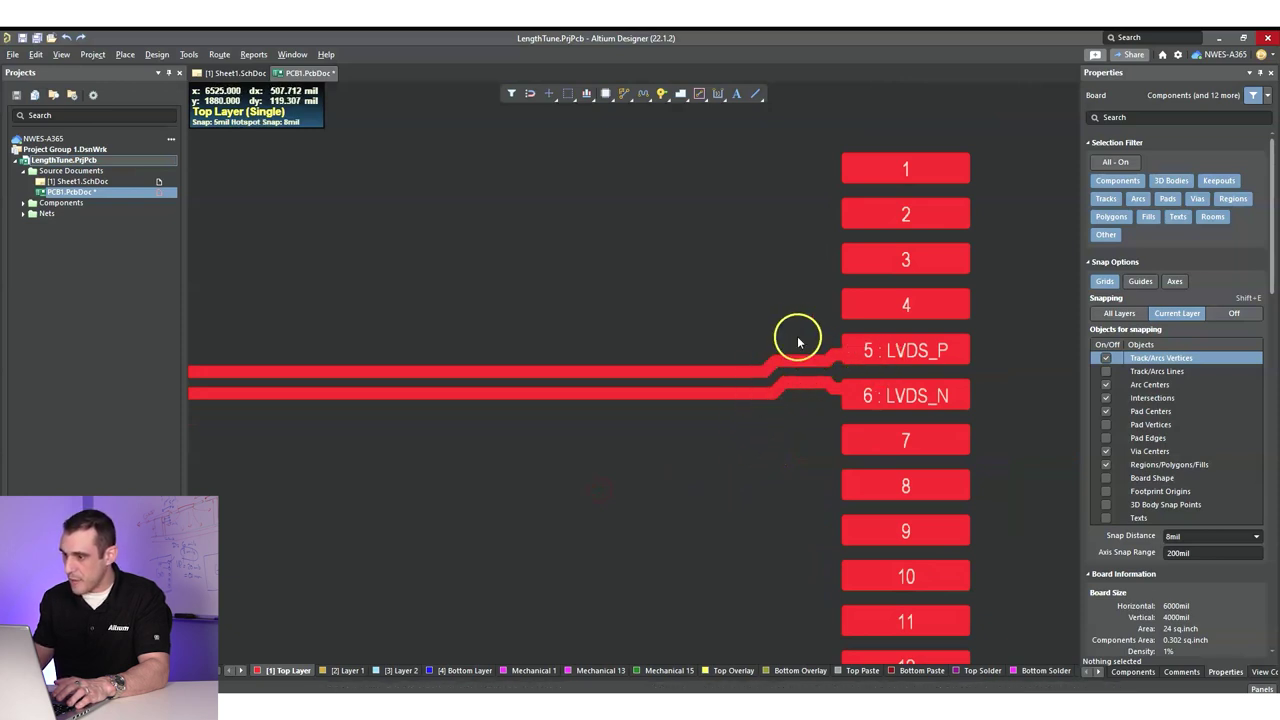
pyautogui.keyDown('ctrl'); pyautogui.scroll(-5, 794, 380); pyautogui.keyUp('ctrl')
pyautogui.moveTo(532, 402); pyautogui.dragTo(806, 468, button='right')
pyautogui.keyDown('ctrl'); pyautogui.scroll(-4, 599, 468); pyautogui.keyUp('ctrl')
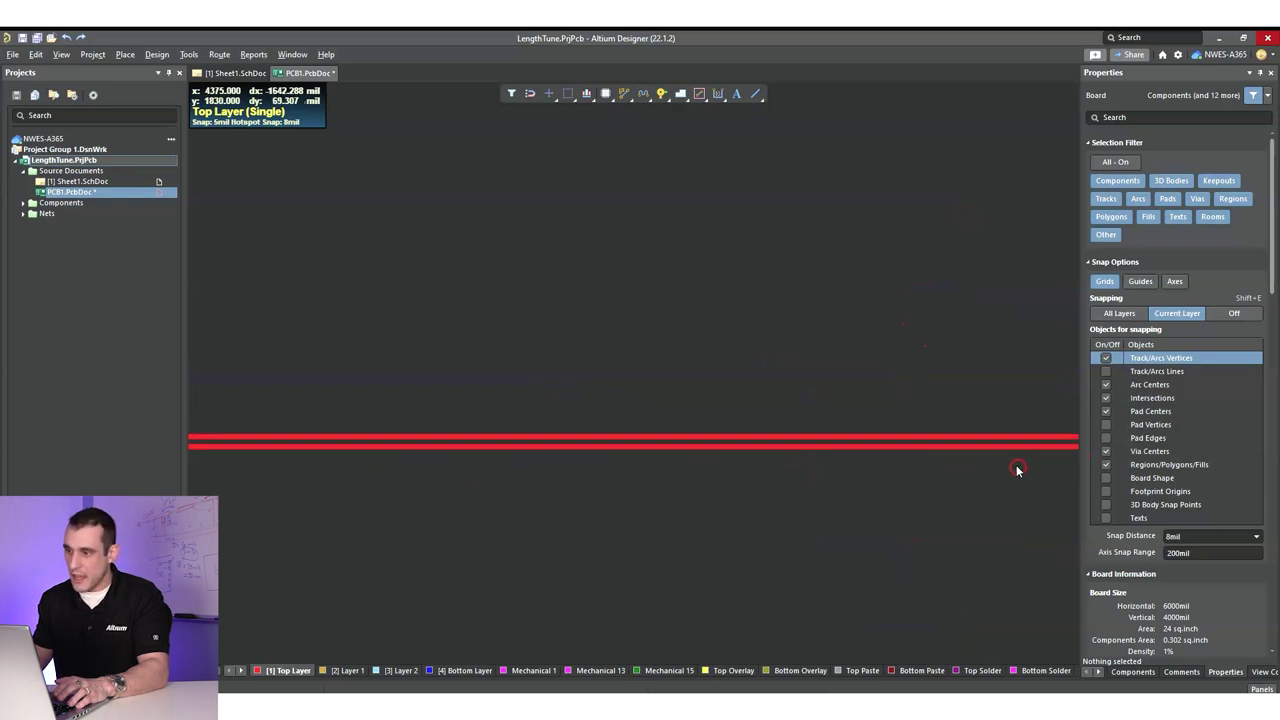
pyautogui.moveTo(413, 467); pyautogui.dragTo(745, 457, button='right')
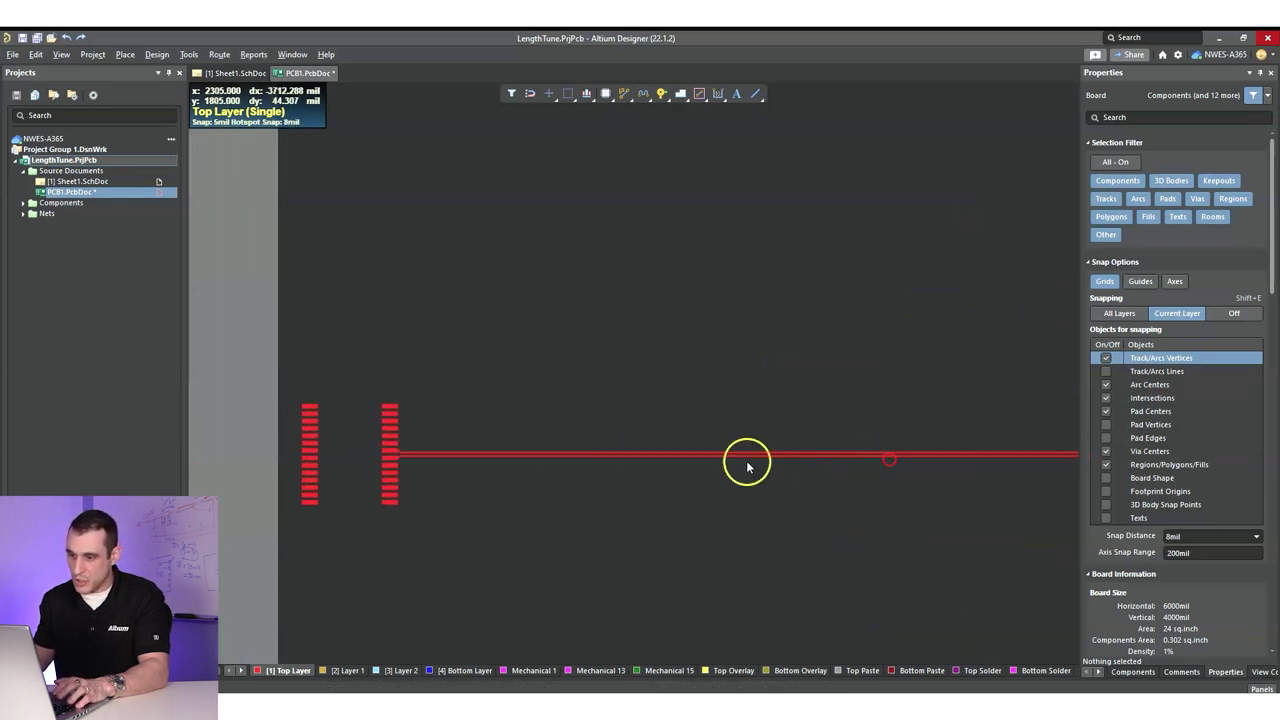
# Try a rounded accordion about 260 mil long on the LVDS pair with Interactive Diff Pair Length Tuning, and undo it.
pyautogui.click(636, 92)
pyautogui.click(643, 93)
pyautogui.rightClick(645, 95)
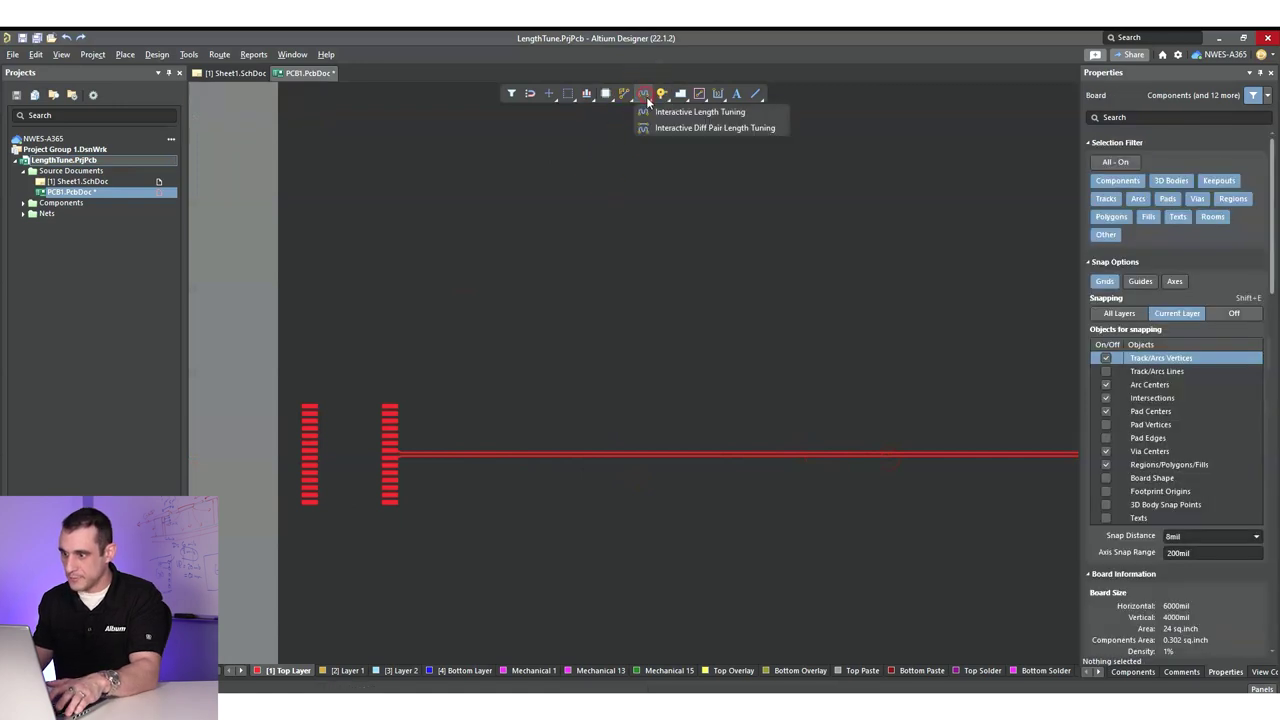
pyautogui.click(726, 128)
pyautogui.scroll(2, 480, 441)
pyautogui.scroll(-2, 480, 441)
pyautogui.keyDown('ctrl'); pyautogui.scroll(4, 509, 503); pyautogui.keyUp('ctrl')
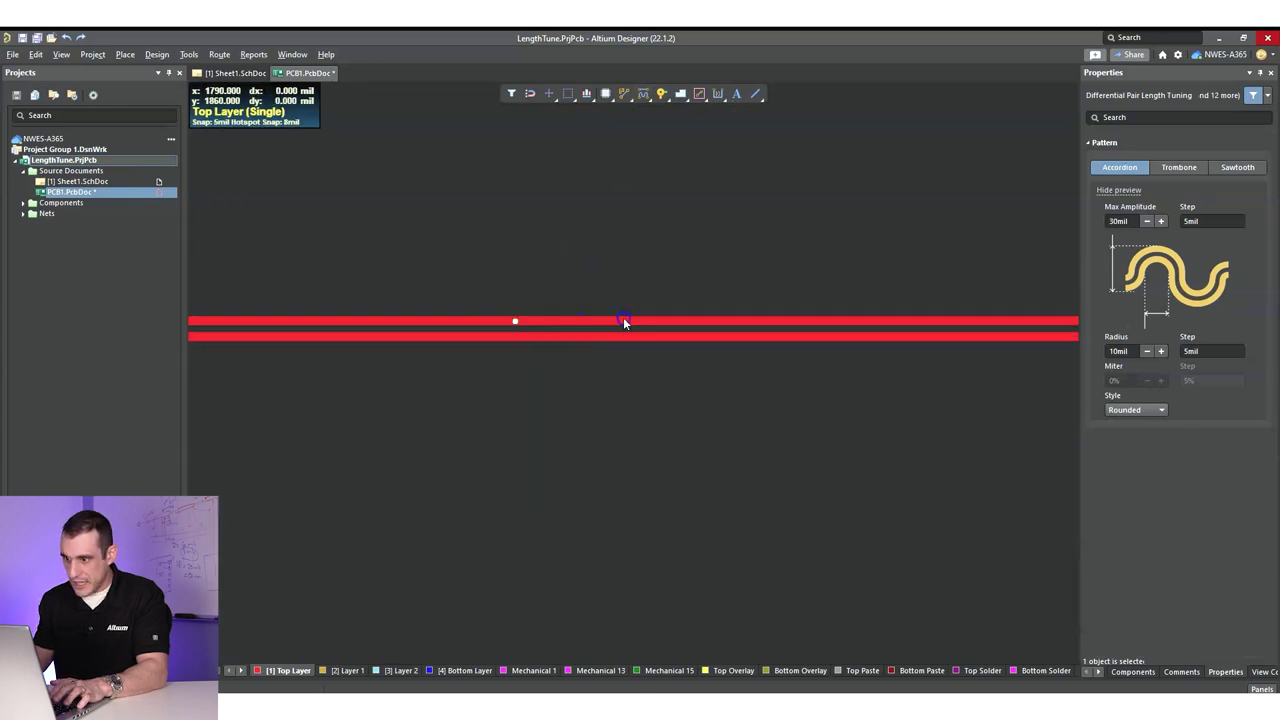
pyautogui.click(623, 317)
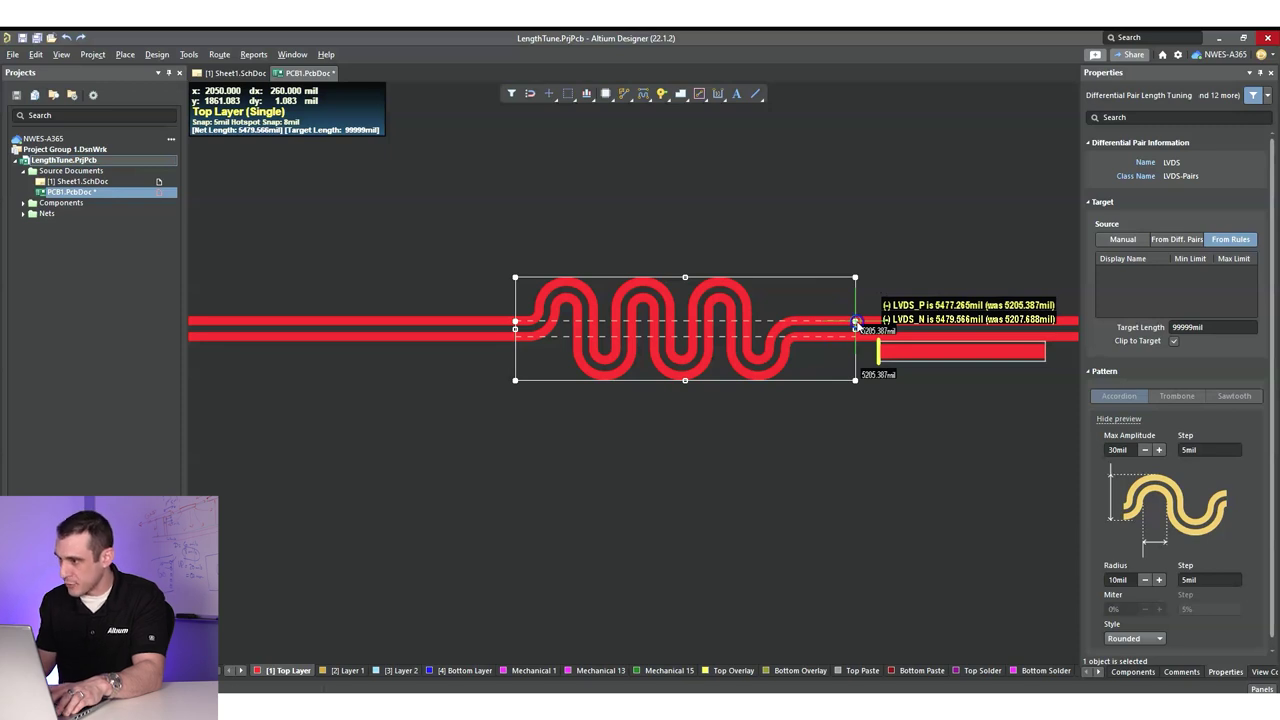
pyautogui.click(855, 325)
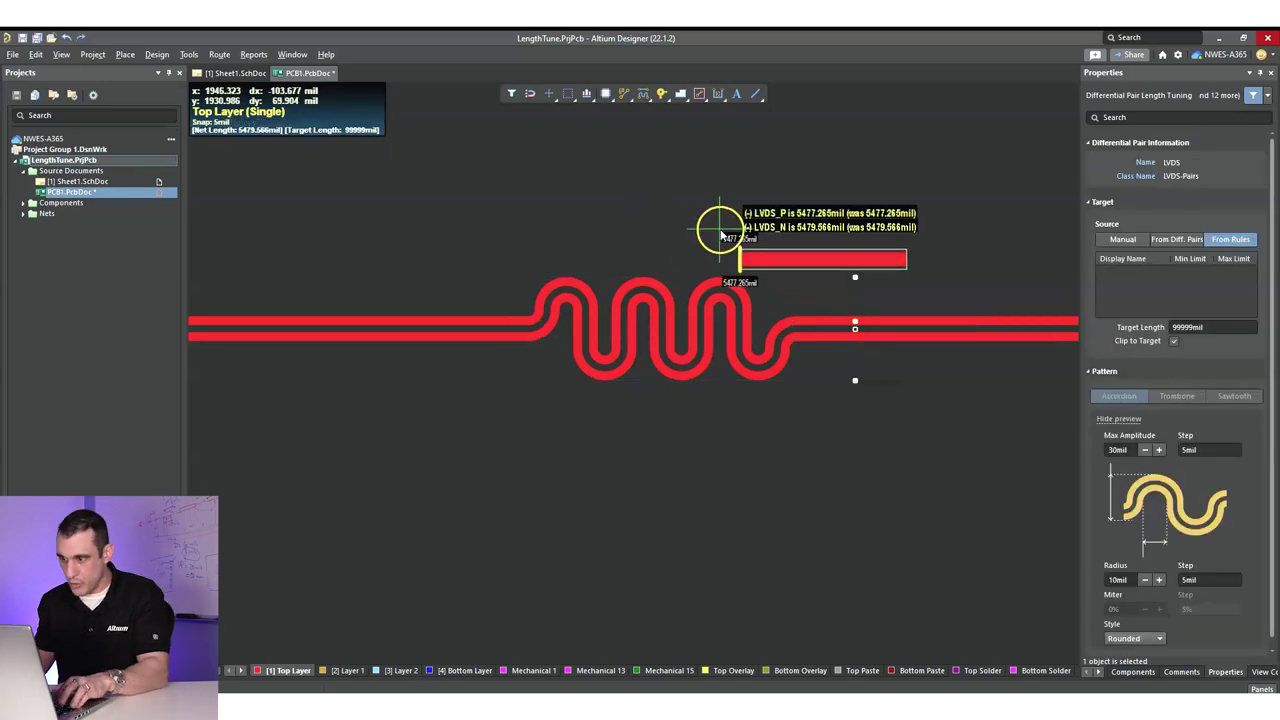
pyautogui.press('Escape')
pyautogui.hotkey('ctrl', 'z')
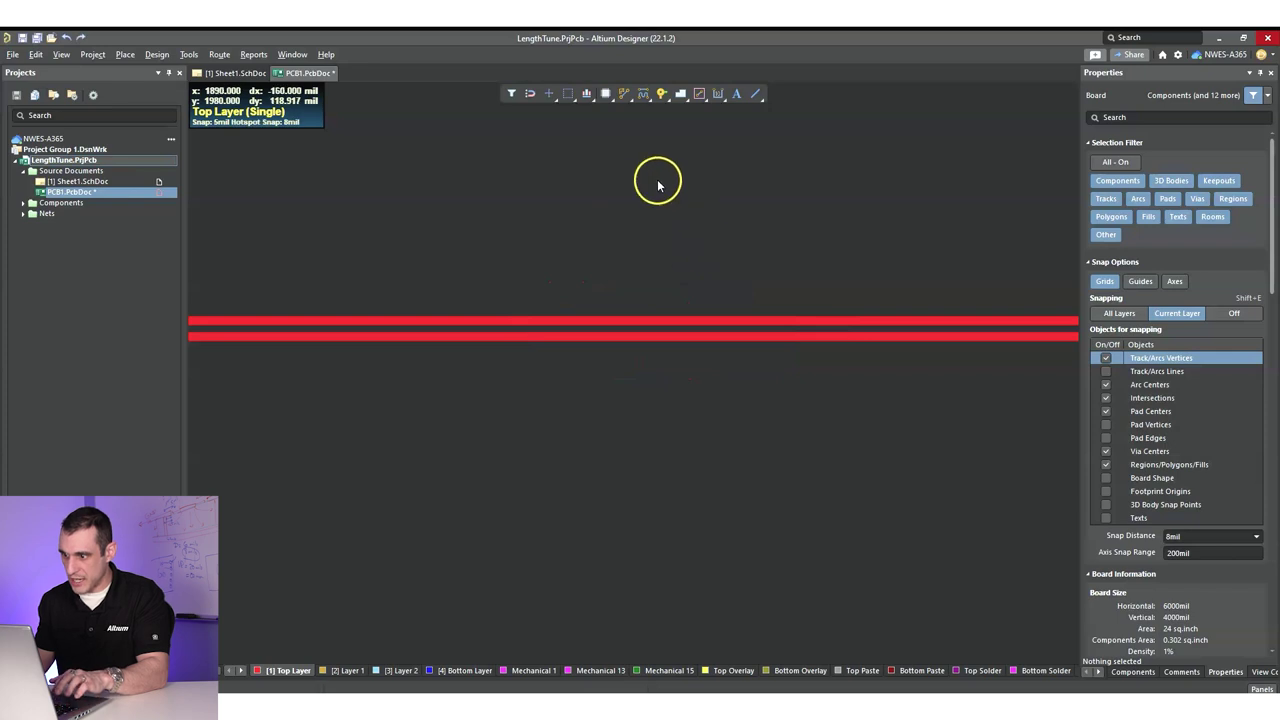
# Start Interactive Length Tuning with a rounded accordion pattern on the LVDS_P trace alone.
pyautogui.rightClick(625, 97)
pyautogui.click(672, 109)
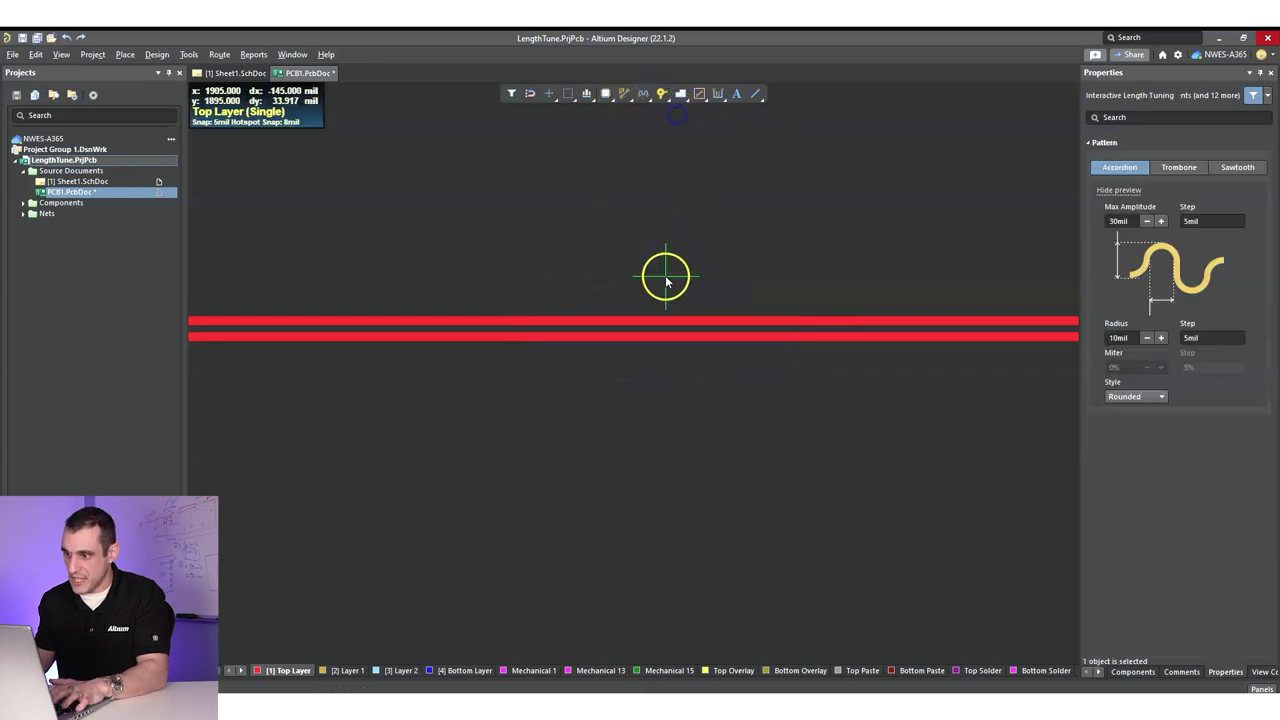
pyautogui.click(662, 322)
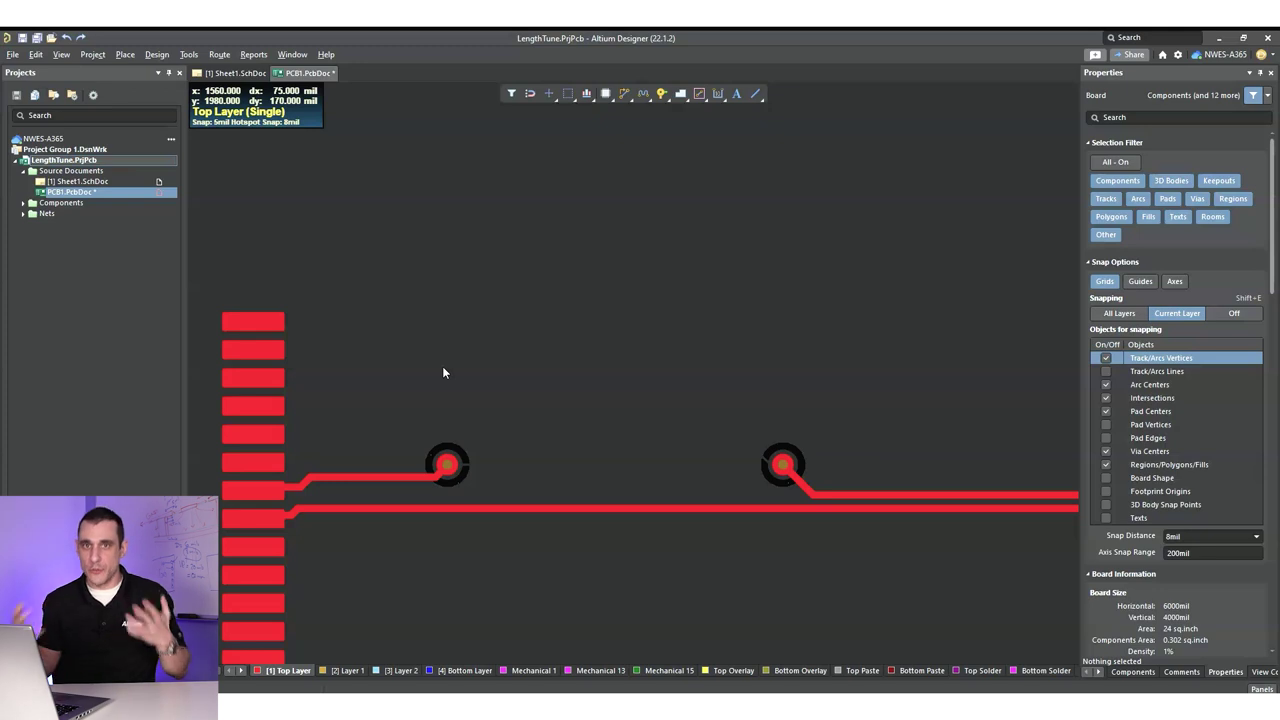
pyautogui.click(474, 428)
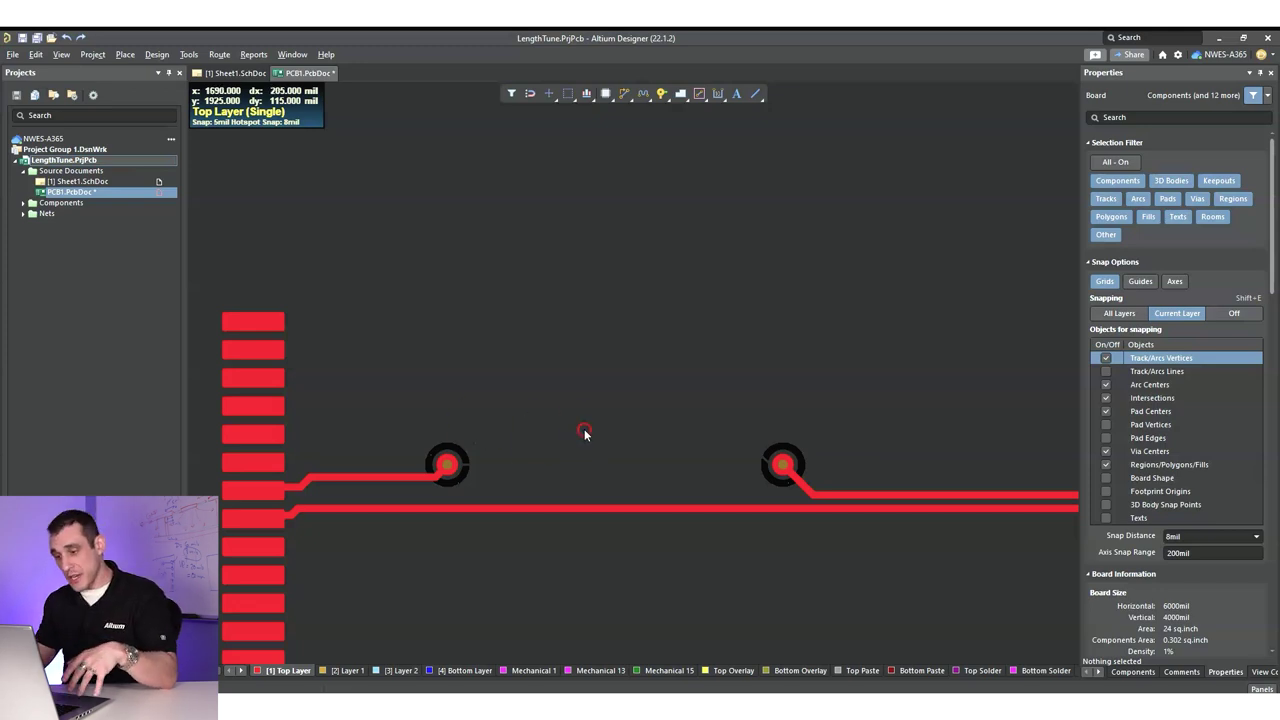
# On Layer 2, move the diagonal LVDS_P segment beside the first via outward to lengthen the detour between the two vias.
pyautogui.moveTo(586, 429); pyautogui.dragTo(460, 433, button='right')
pyautogui.moveTo(438, 577); pyautogui.dragTo(558, 570, button='right')
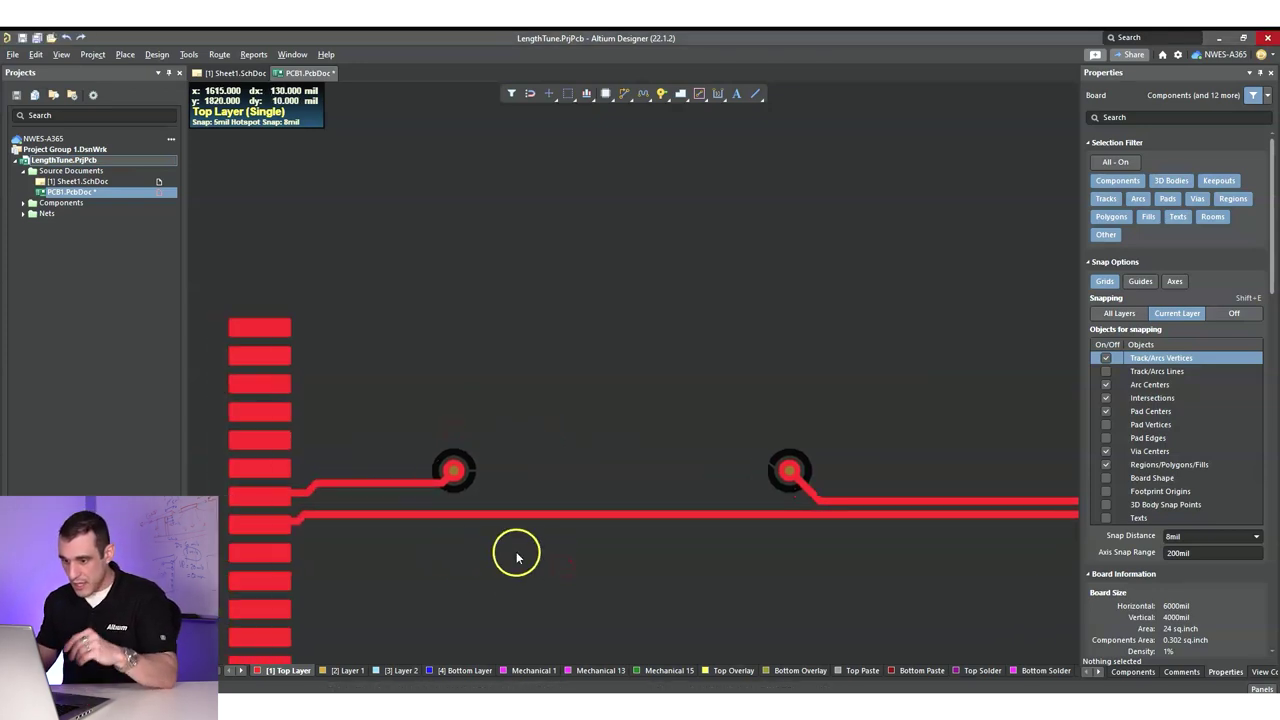
pyautogui.click(398, 670)
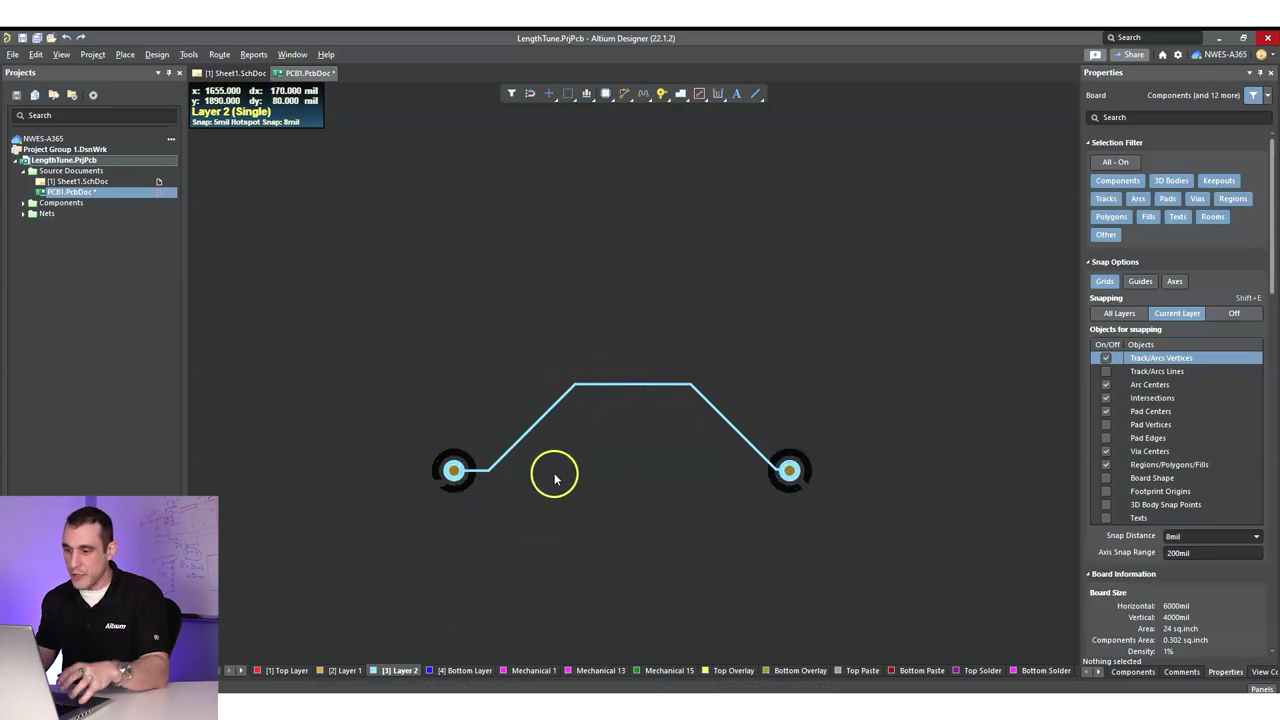
pyautogui.keyDown('ctrl'); pyautogui.scroll(3, 558, 482); pyautogui.keyUp('ctrl')
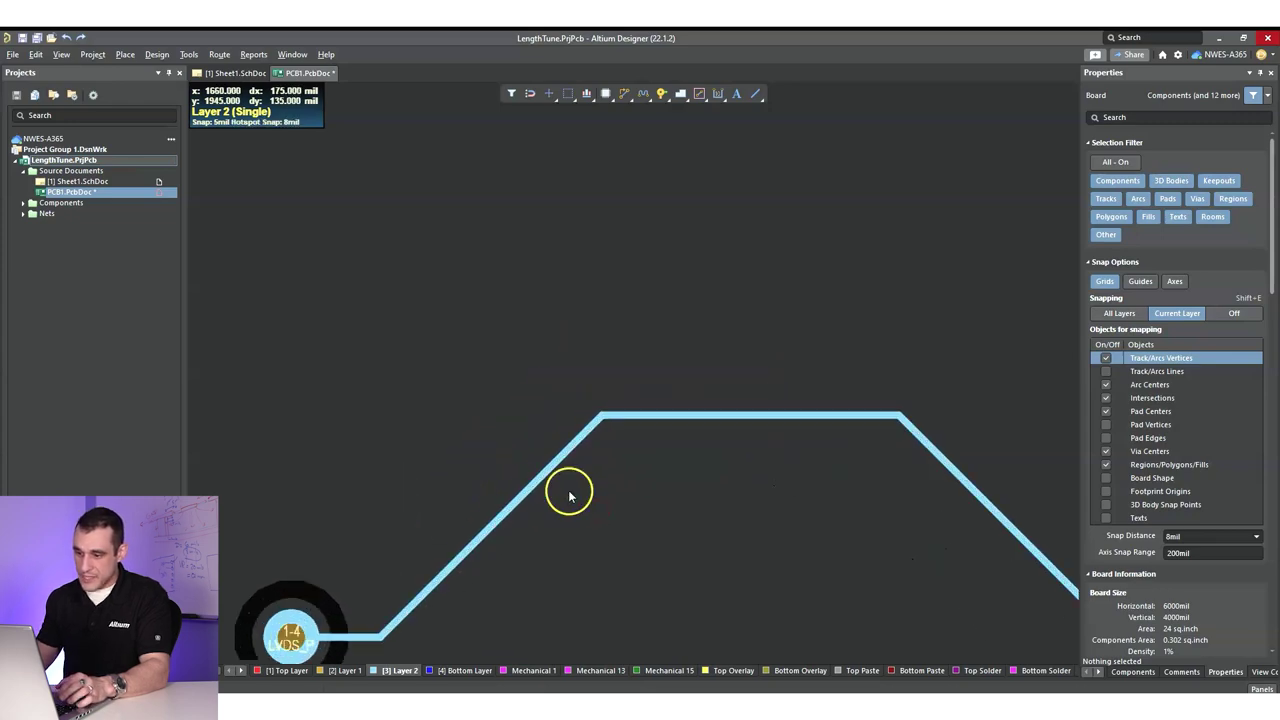
pyautogui.click(500, 525)
pyautogui.moveTo(457, 563)
pyautogui.mouseDown()
pyautogui.moveTo(328, 269)
pyautogui.moveTo(330, 175)
pyautogui.mouseUp()
pyautogui.click(483, 389)
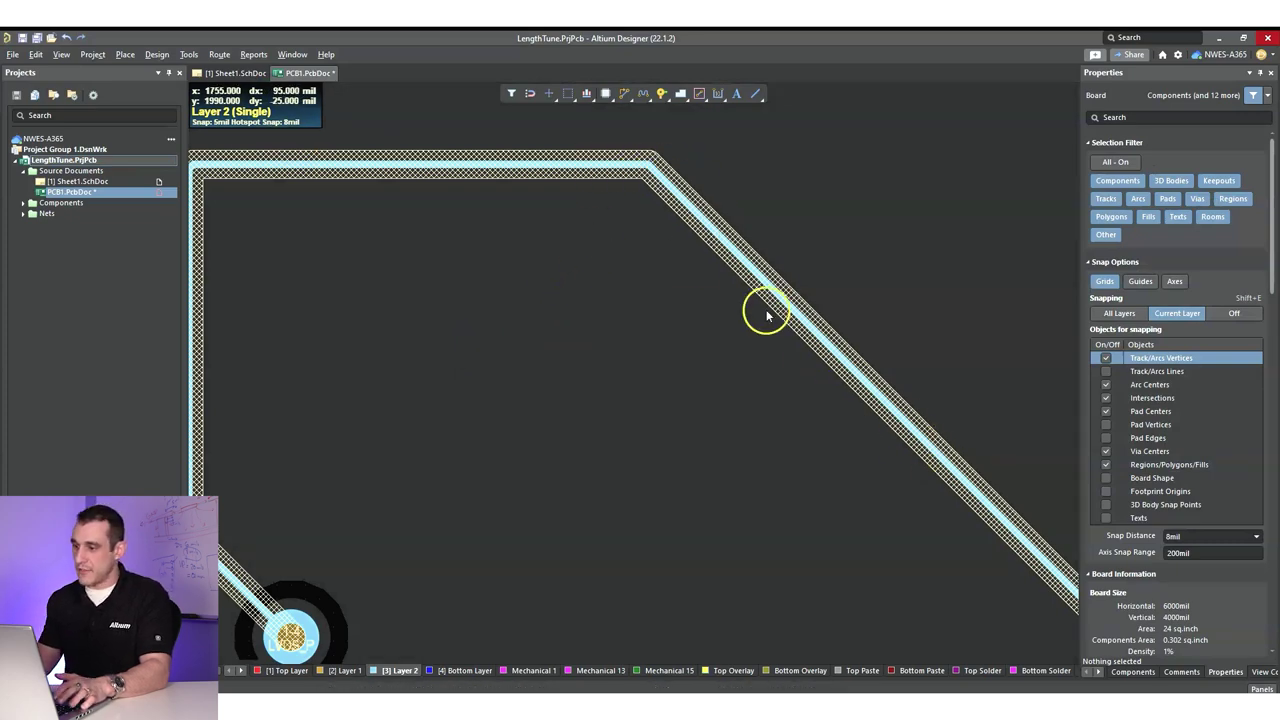
# Examine the LVDS pair on the top layer from the via section to the receiver pads and back.
pyautogui.keyDown('ctrl'); pyautogui.scroll(-5, 603, 451); pyautogui.keyUp('ctrl')
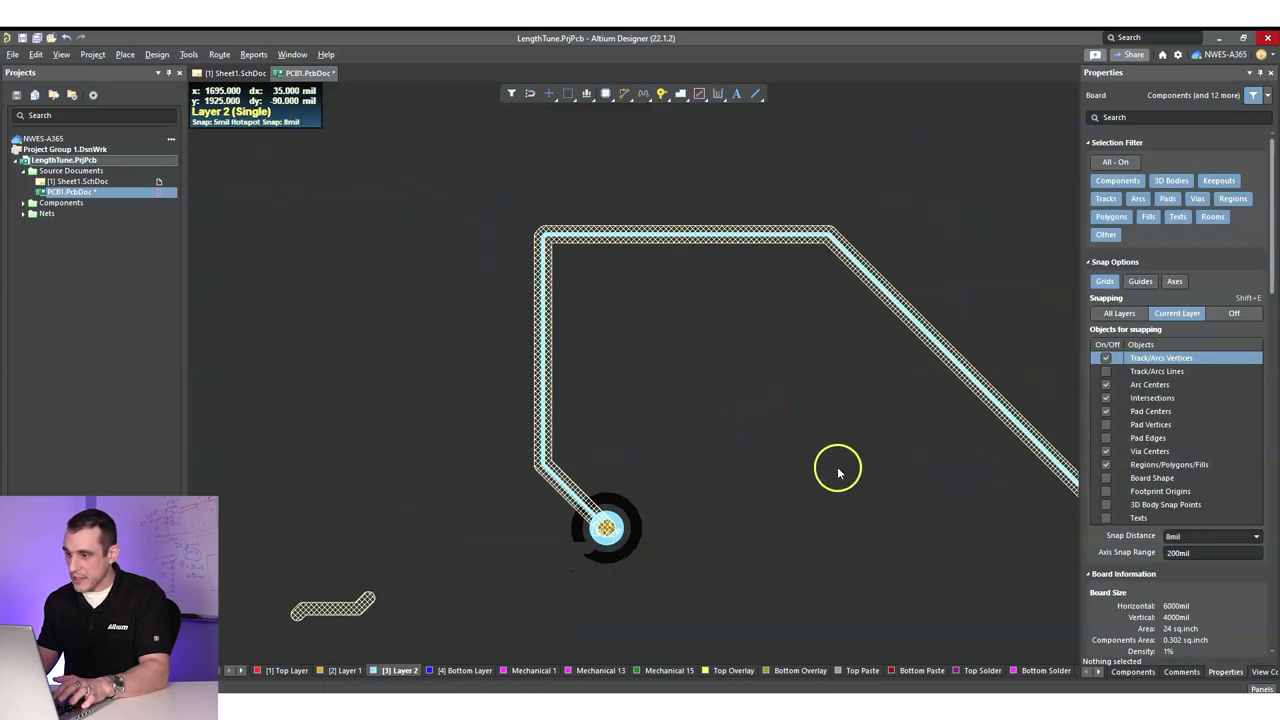
pyautogui.keyDown('ctrl'); pyautogui.scroll(-2, 838, 472); pyautogui.keyUp('ctrl')
pyautogui.click(285, 671)
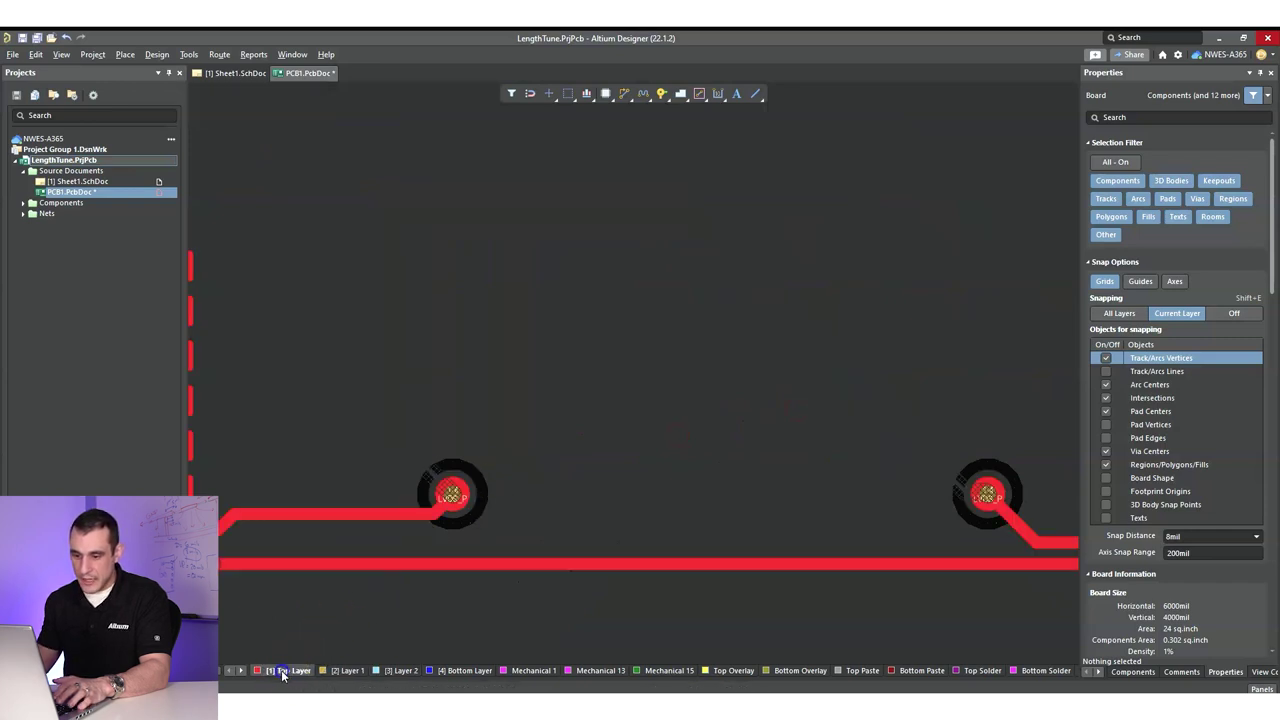
pyautogui.moveTo(391, 634); pyautogui.dragTo(283, 543, button='right')
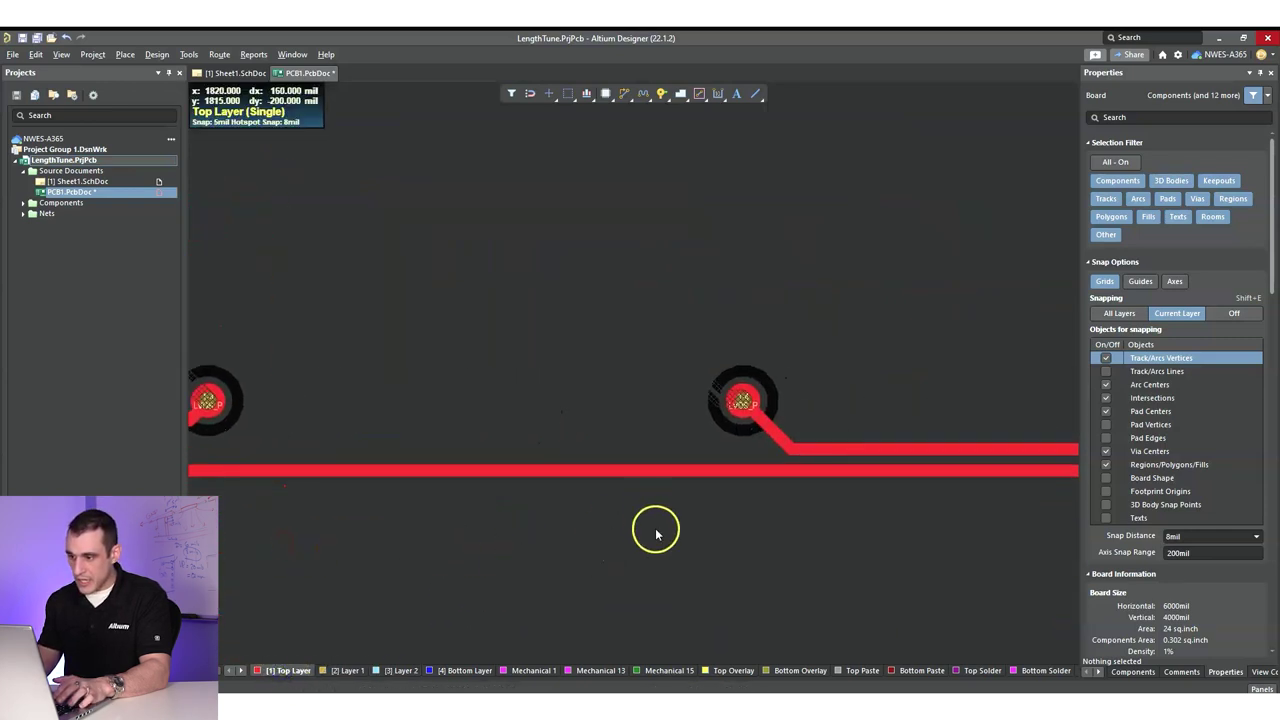
pyautogui.moveTo(655, 533); pyautogui.dragTo(443, 531, button='right')
pyautogui.keyDown('ctrl'); pyautogui.scroll(-2, 443, 531); pyautogui.keyUp('ctrl')
pyautogui.moveTo(516, 576); pyautogui.dragTo(797, 551, button='right')
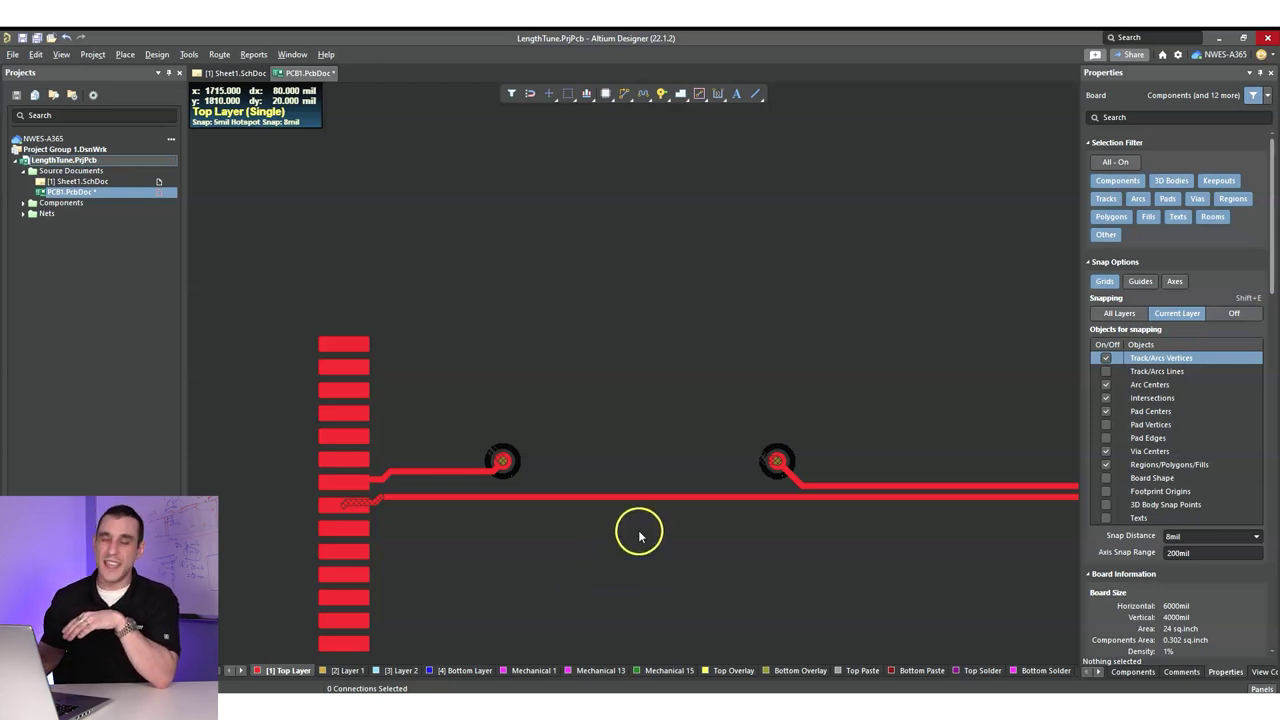
pyautogui.keyDown('ctrl'); pyautogui.scroll(-3, 662, 405); pyautogui.keyUp('ctrl')
pyautogui.moveTo(691, 420); pyautogui.dragTo(460, 491, button='right')
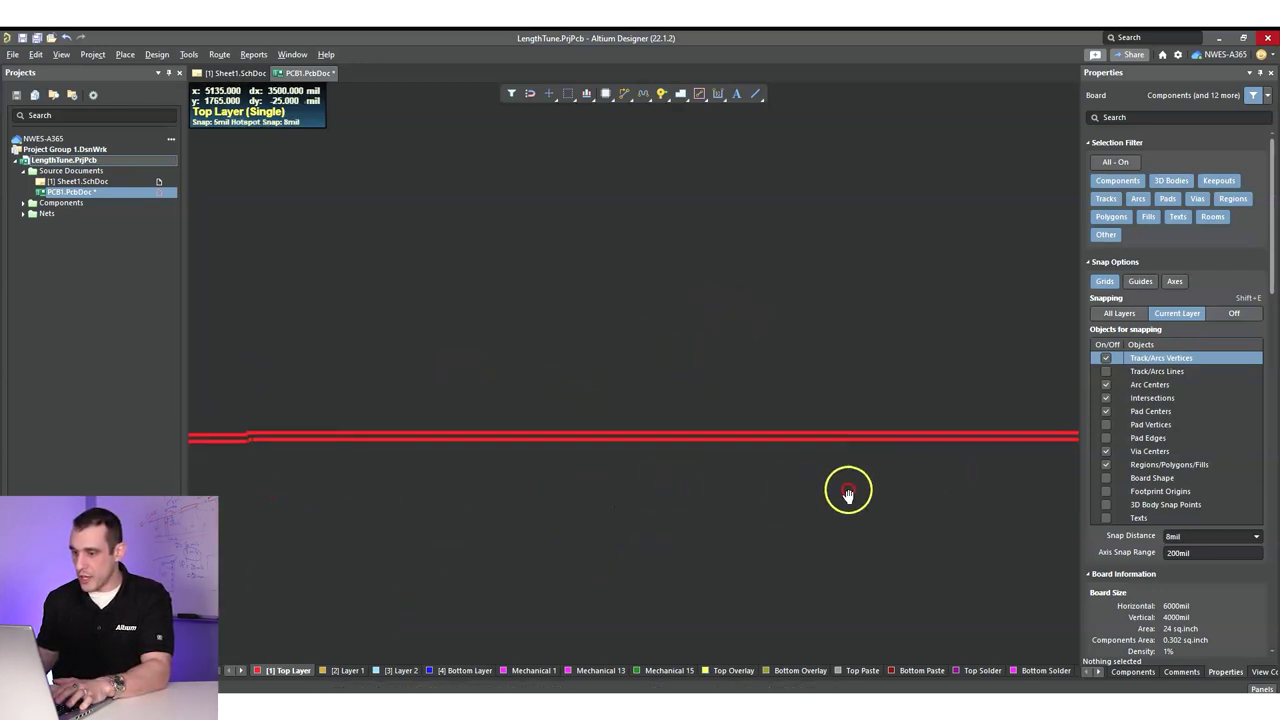
pyautogui.moveTo(1043, 494); pyautogui.dragTo(696, 460, button='right')
pyautogui.keyDown('ctrl'); pyautogui.scroll(5, 696, 460); pyautogui.keyUp('ctrl')
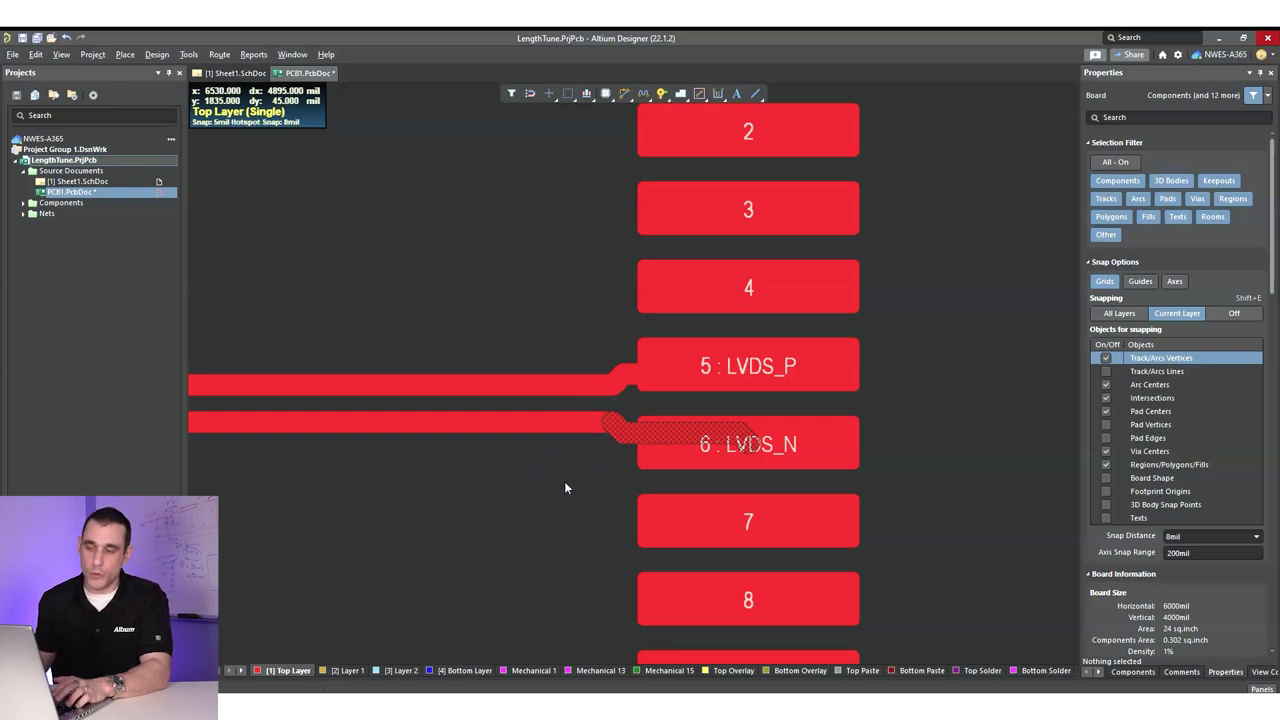
pyautogui.keyDown('ctrl'); pyautogui.scroll(-5, 564, 481); pyautogui.keyUp('ctrl')
pyautogui.moveTo(377, 486); pyautogui.dragTo(666, 466, button='right')
pyautogui.moveTo(425, 470); pyautogui.dragTo(817, 466, button='right')
# Tune LVDS_N near pad 21 with a rounded accordion about 227 mil long, using 30 mil amplitude, 10 mil radius and the matched-length rule target.
pyautogui.keyDown('ctrl'); pyautogui.scroll(3, 254, 471); pyautogui.keyUp('ctrl')
pyautogui.keyDown('ctrl'); pyautogui.scroll(3, 466, 470); pyautogui.keyUp('ctrl')
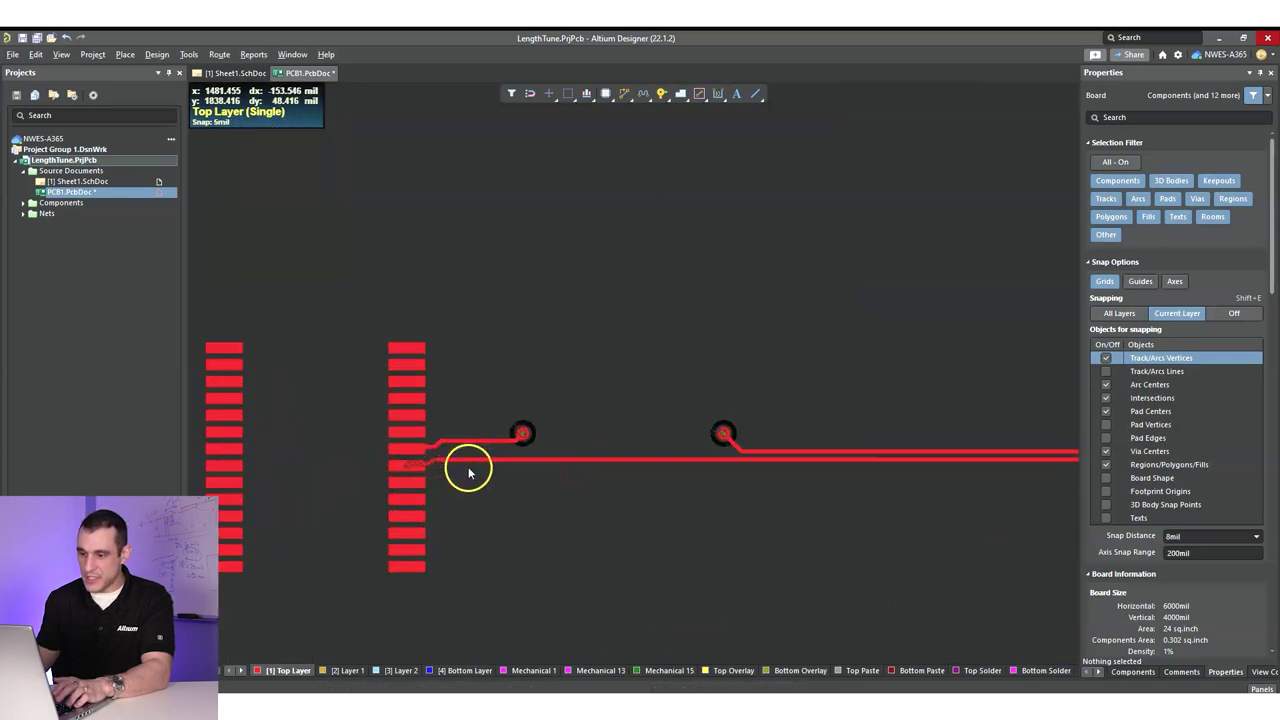
pyautogui.keyDown('ctrl'); pyautogui.scroll(3, 468, 471); pyautogui.keyUp('ctrl')
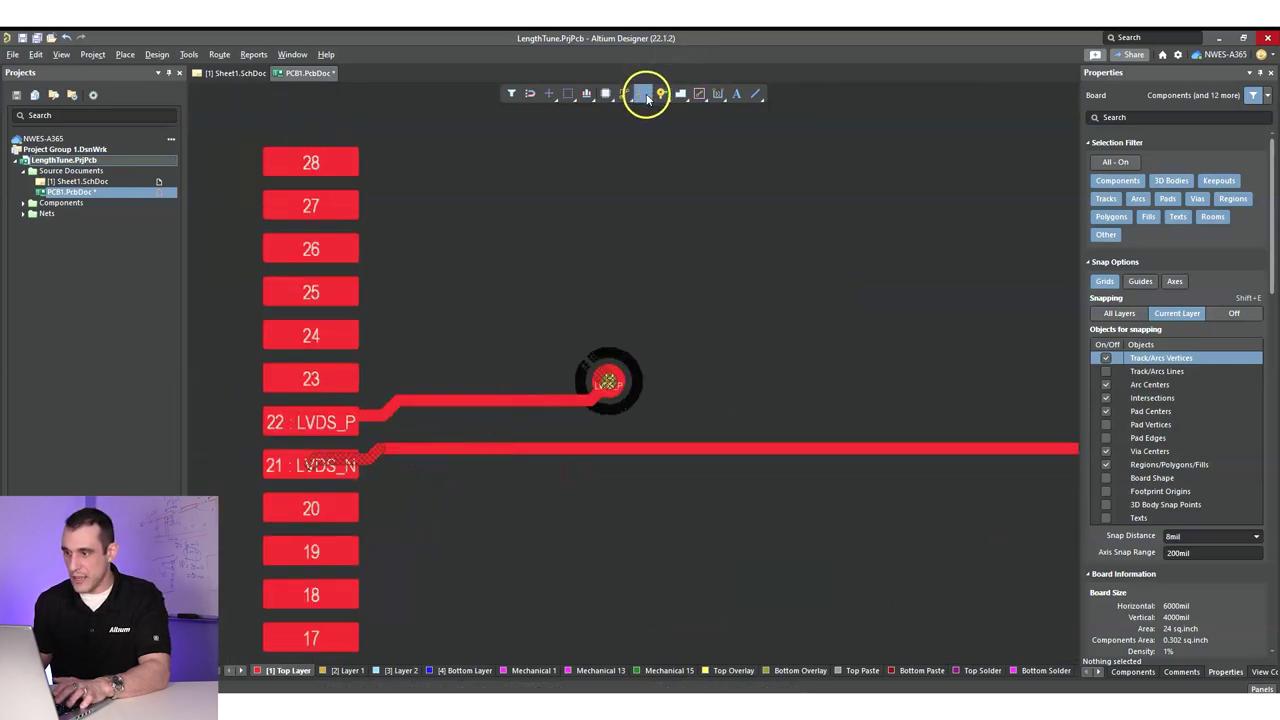
pyautogui.click(645, 95)
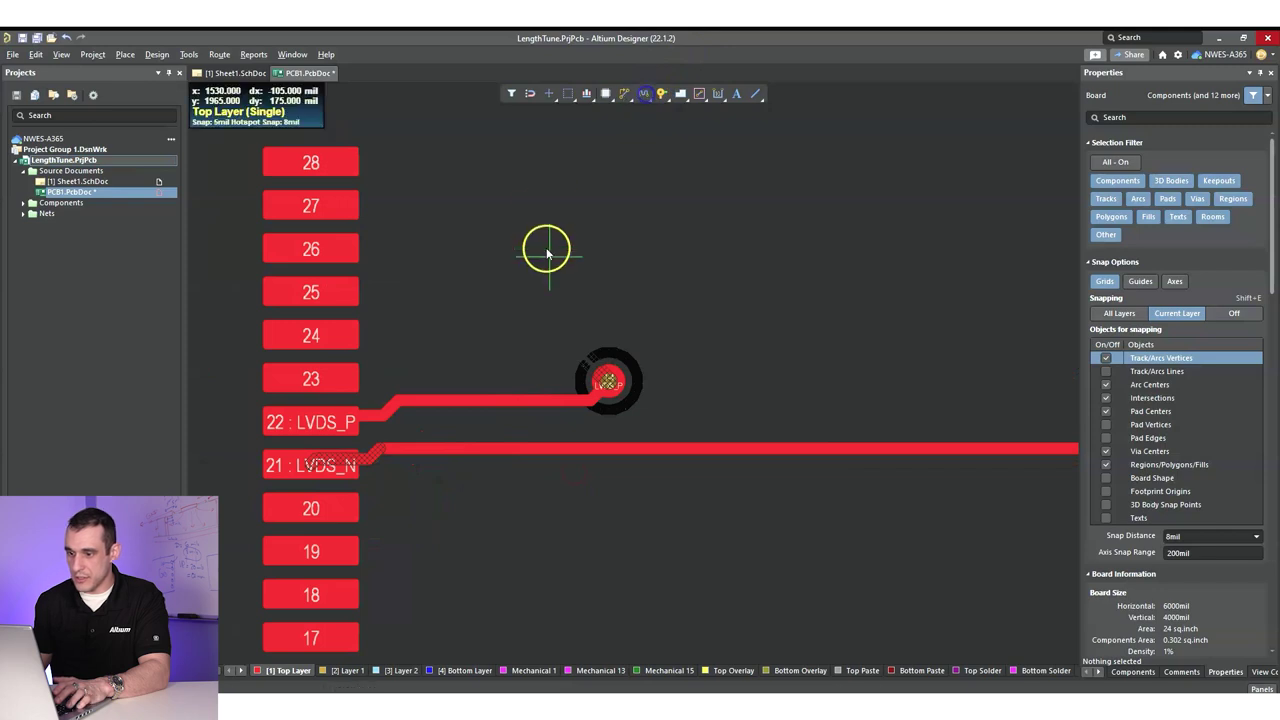
pyautogui.click(425, 447)
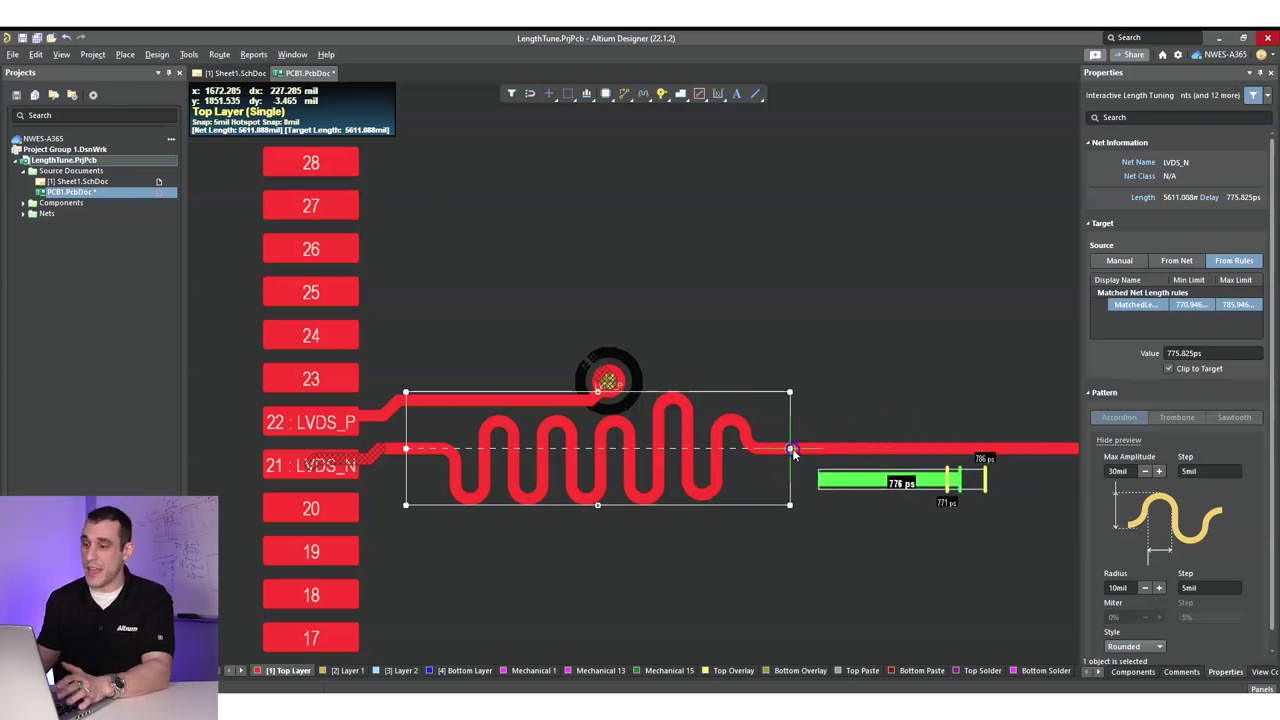
pyautogui.click(791, 452)
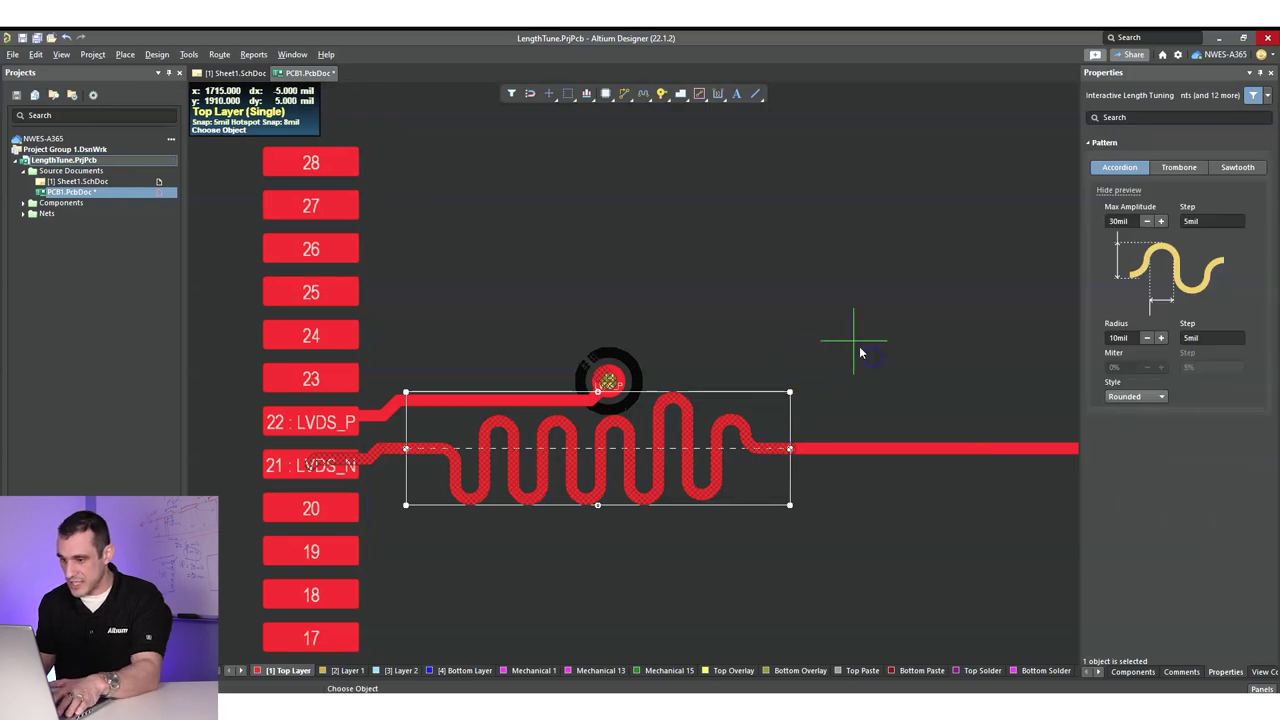
pyautogui.rightClick(794, 337)
# Examine the tuned LVDS pair from the accordion past the second via and along the coupled run.
pyautogui.moveTo(794, 337); pyautogui.dragTo(614, 320, button='right')
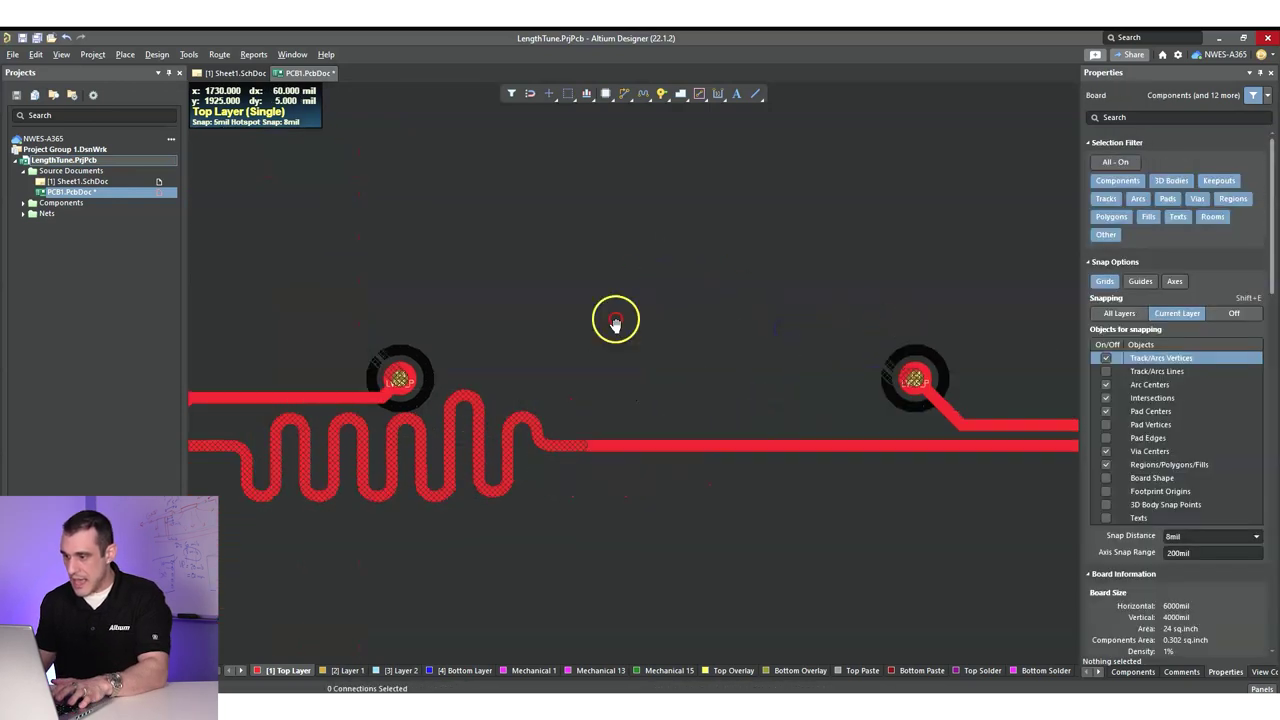
pyautogui.scroll(-3, 553, 342)
pyautogui.moveTo(786, 366); pyautogui.dragTo(531, 366, button='right')
pyautogui.keyDown('ctrl'); pyautogui.scroll(-3, 686, 306); pyautogui.keyUp('ctrl')
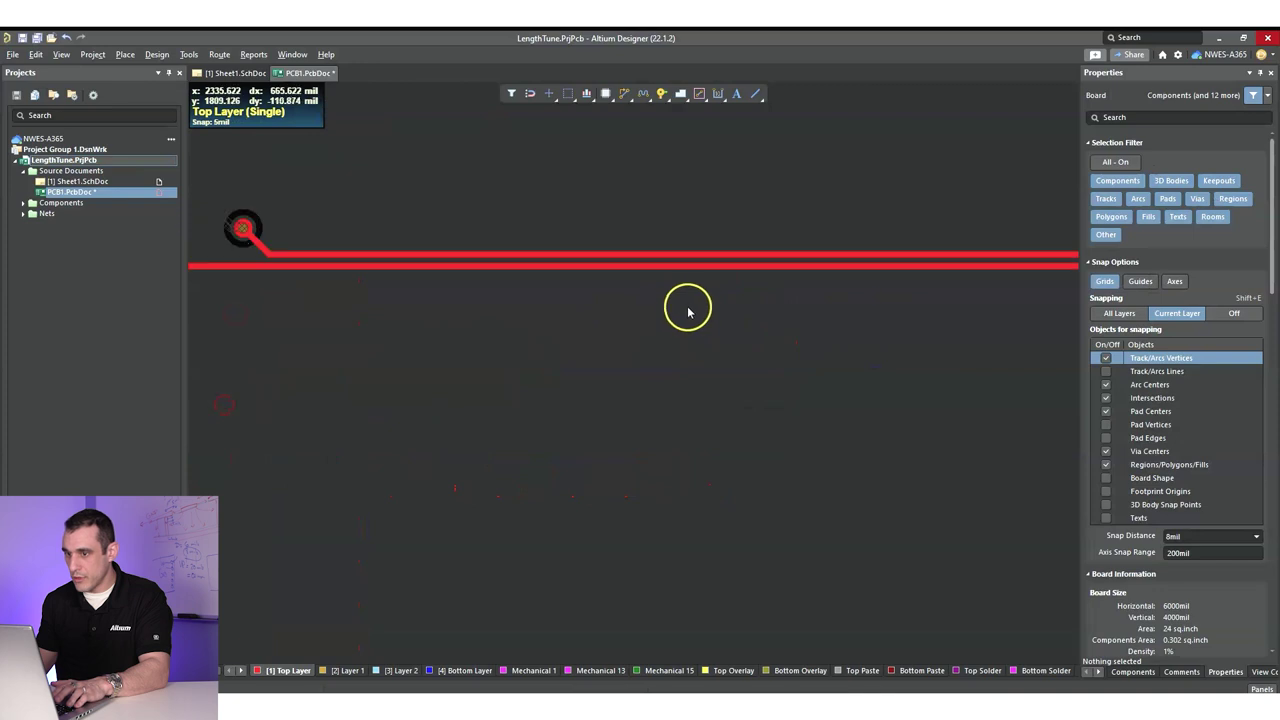
pyautogui.moveTo(812, 340); pyautogui.dragTo(730, 380, button='right')
pyautogui.moveTo(585, 357); pyautogui.dragTo(900, 357, button='right')
pyautogui.moveTo(354, 357); pyautogui.dragTo(1050, 365, button='right')
pyautogui.moveTo(311, 379); pyautogui.dragTo(774, 384, button='right')
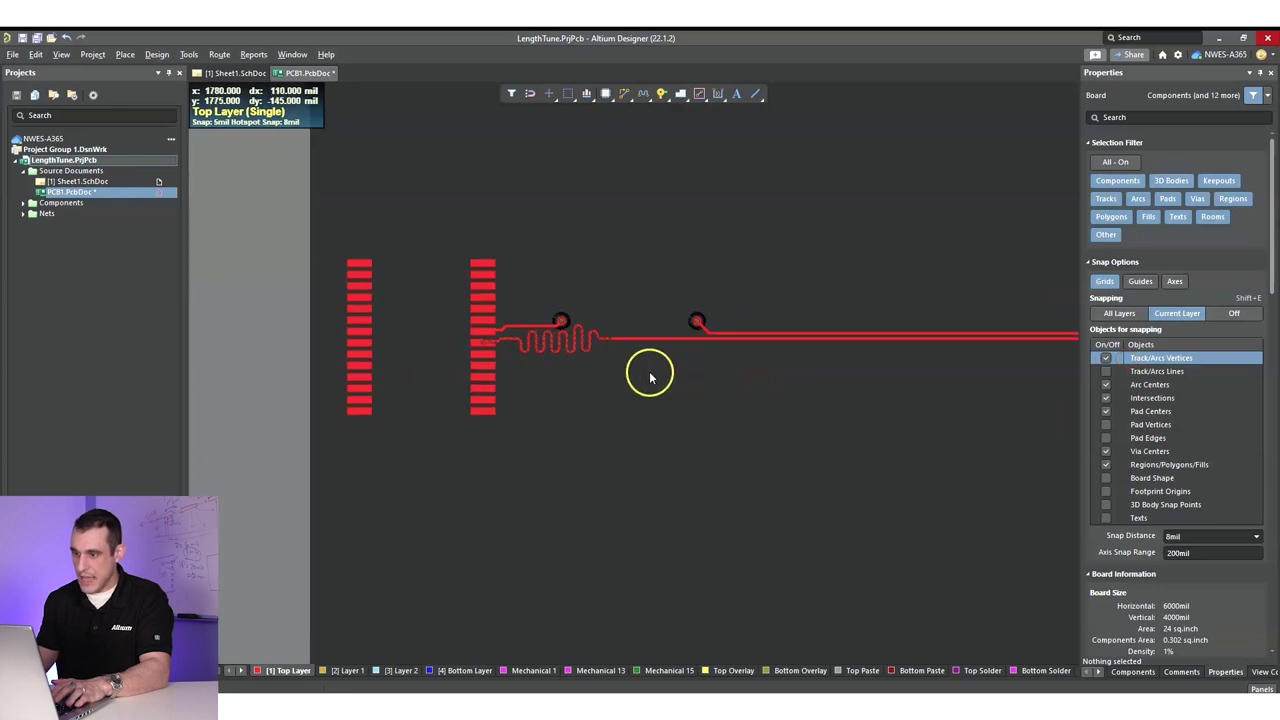
# On Layer 2, move the LVDS_P detour segment back toward the vias to shorten the route between them.
pyautogui.keyDown('ctrl'); pyautogui.scroll(4, 609, 371); pyautogui.keyUp('ctrl')
pyautogui.click(403, 672)
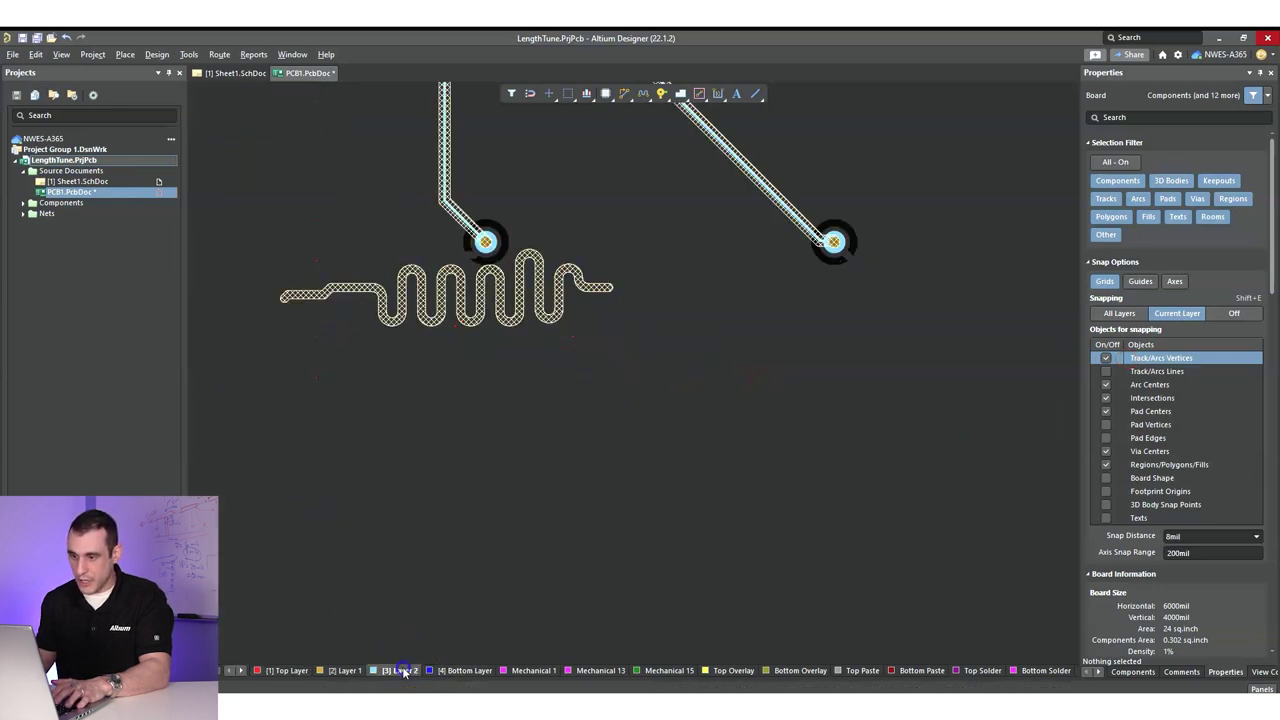
pyautogui.scroll(4, 575, 421)
pyautogui.click(525, 372)
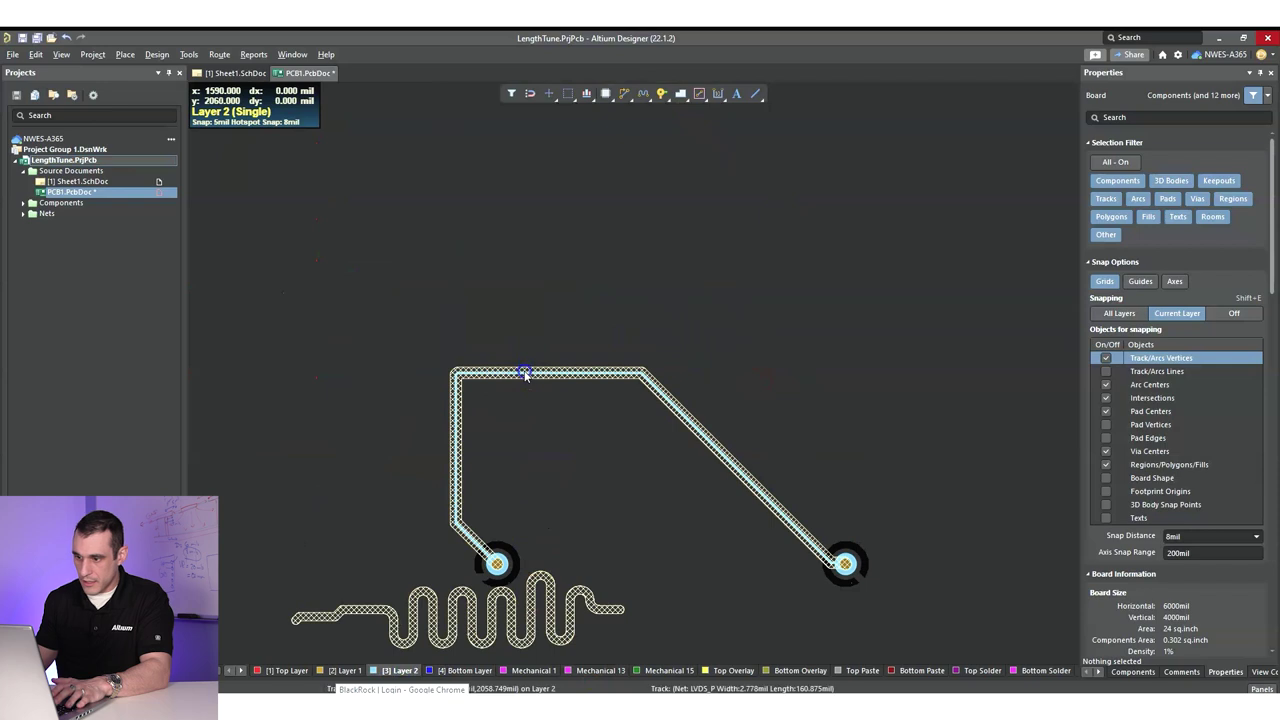
pyautogui.click(497, 375)
pyautogui.click(459, 377)
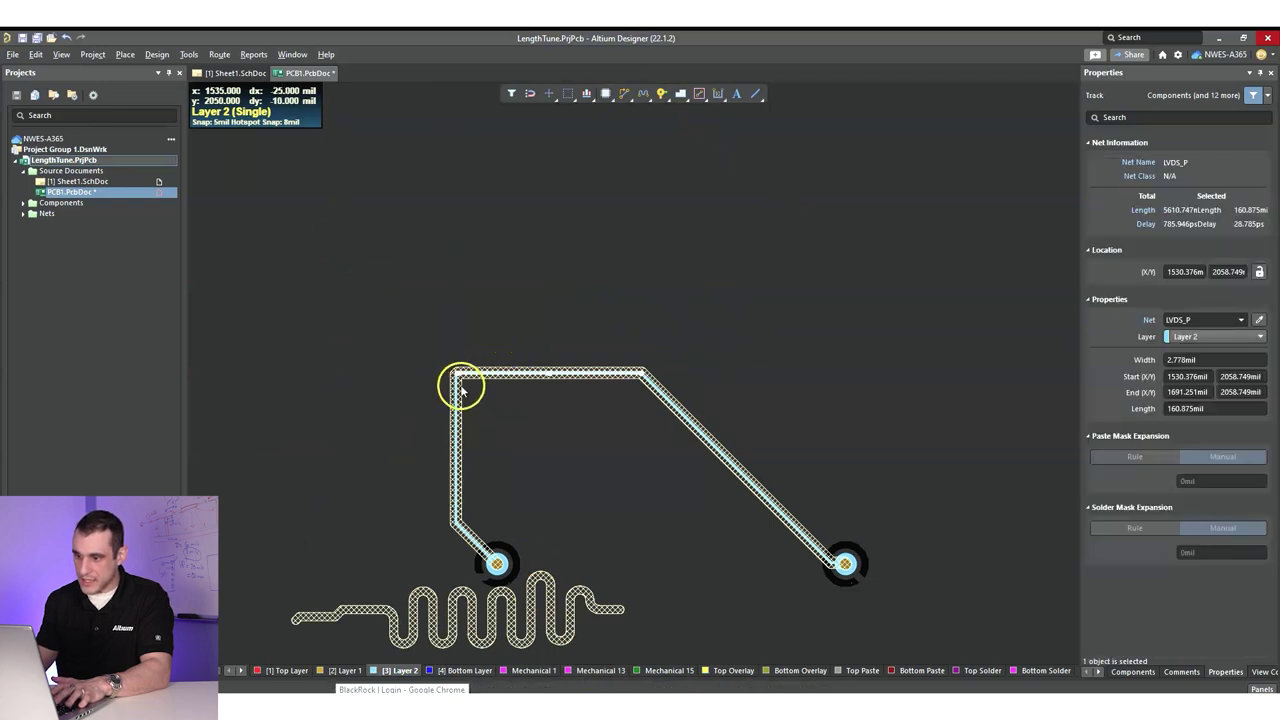
pyautogui.click(455, 378)
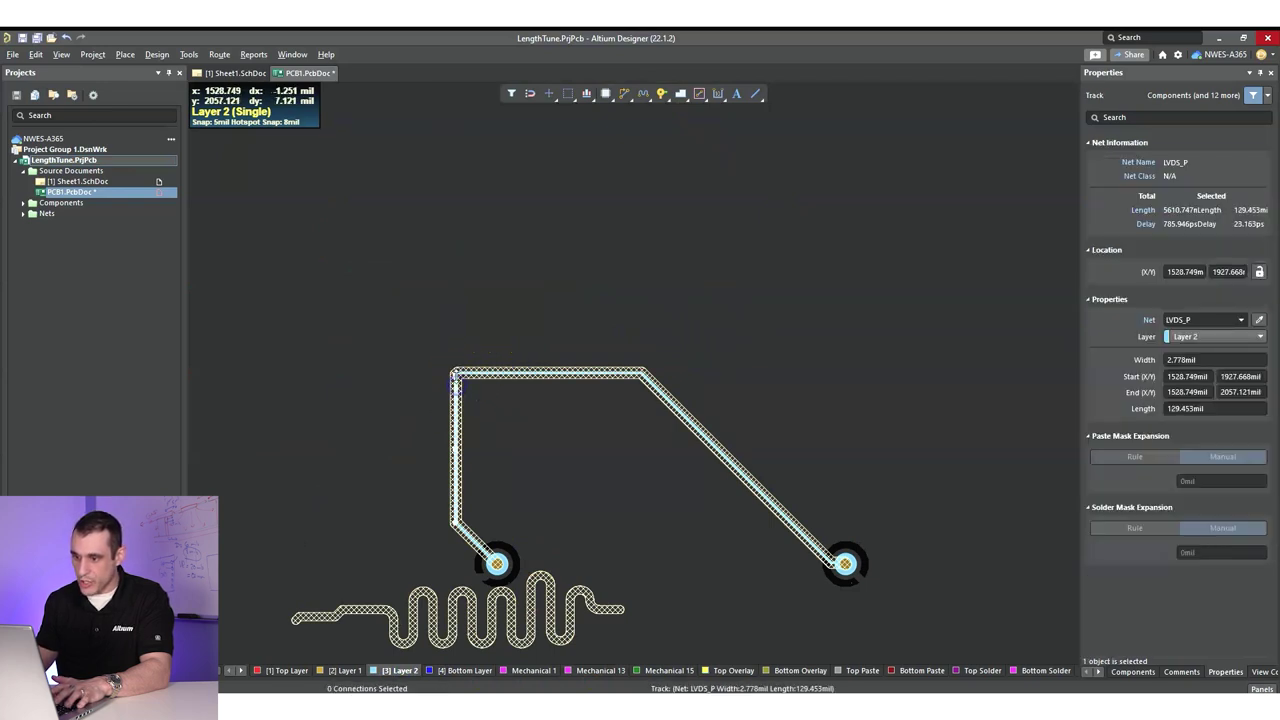
pyautogui.click(458, 379)
pyautogui.click(456, 382)
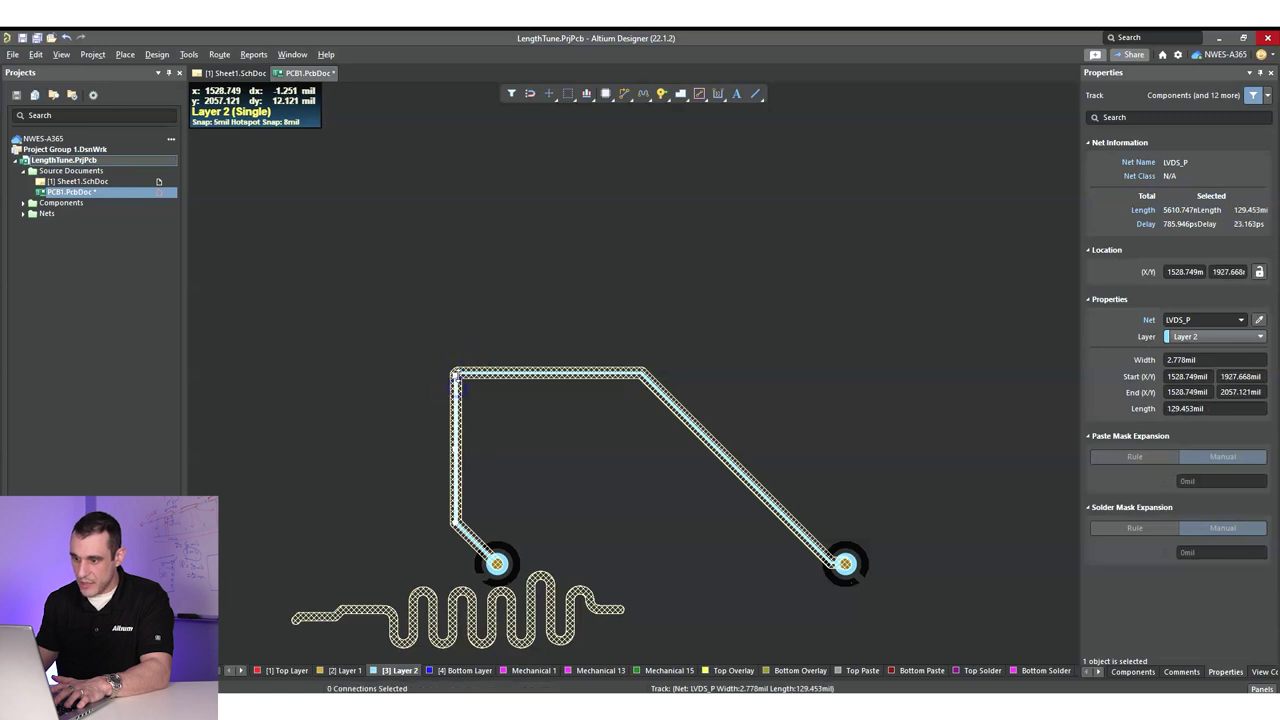
pyautogui.click(456, 373)
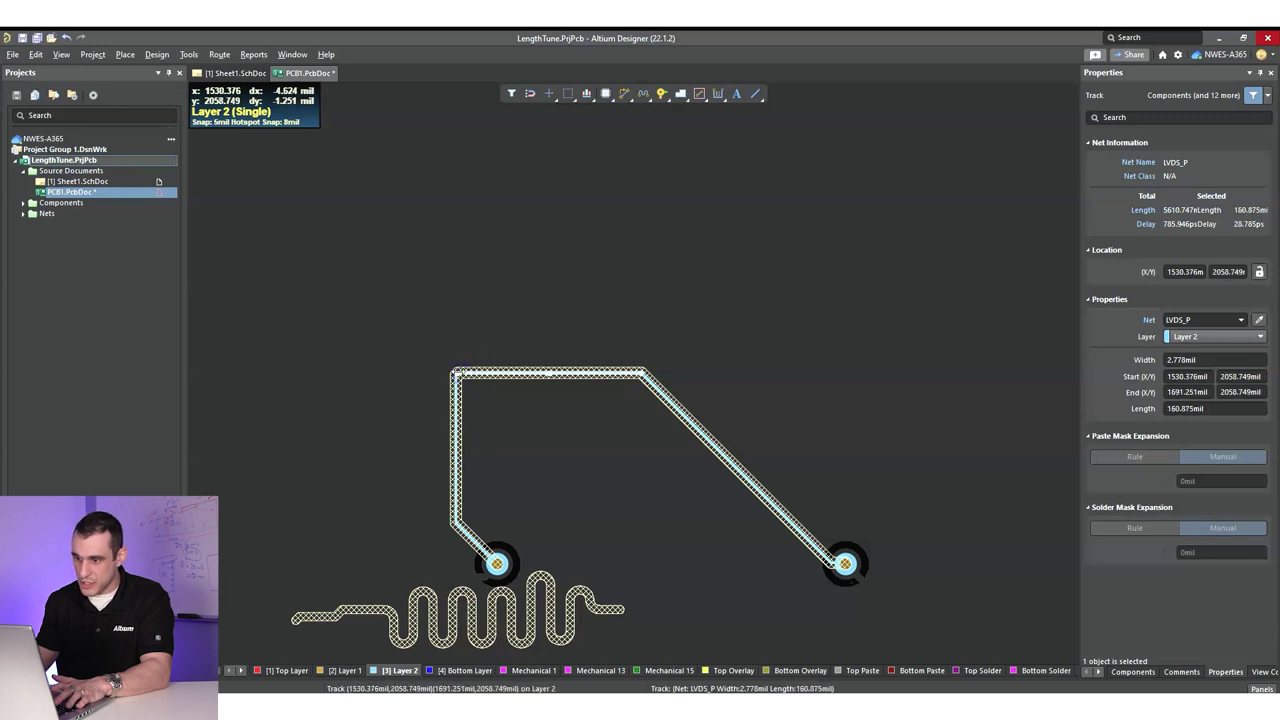
pyautogui.moveTo(472, 379); pyautogui.dragTo(800, 551)
pyautogui.click(618, 491)
pyautogui.click(629, 386)
# Shorten the existing LVDS_N accordion on the top layer until the net's delay is about 737 ps.
pyautogui.click(380, 605)
pyautogui.click(300, 671)
pyautogui.click(550, 628)
pyautogui.click(619, 607)
pyautogui.moveTo(619, 607); pyautogui.dragTo(499, 608)
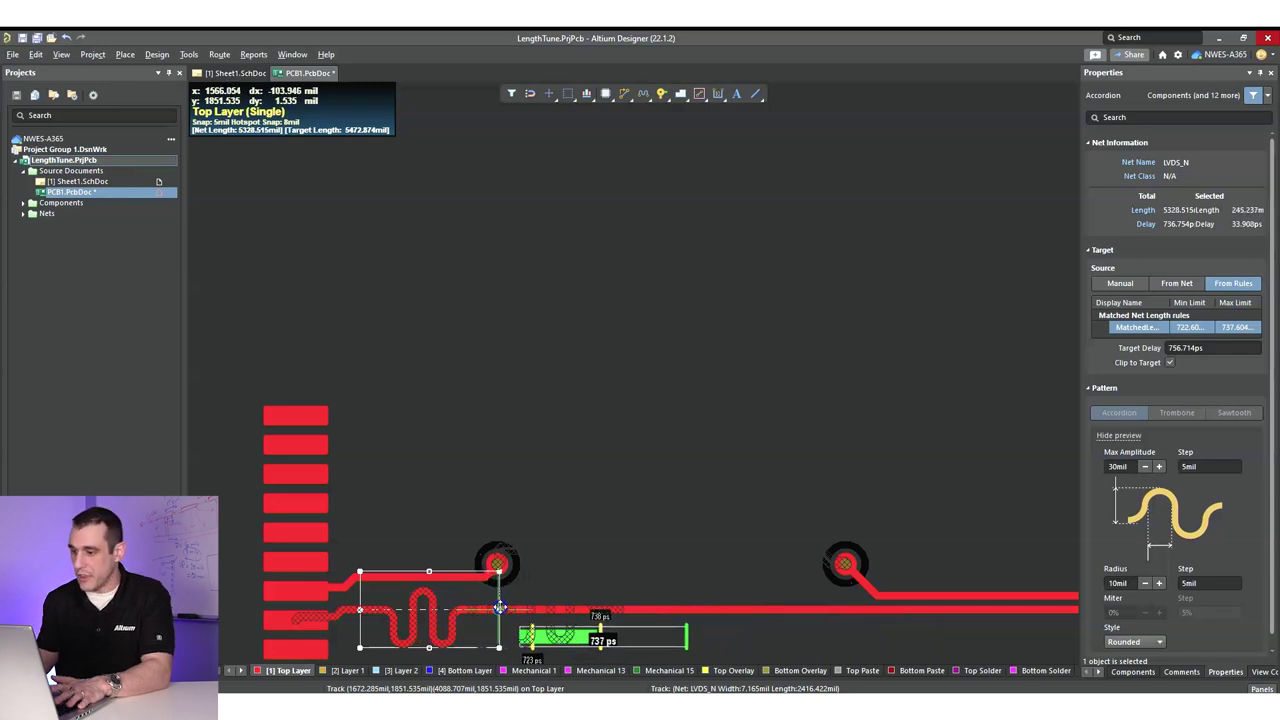
pyautogui.moveTo(499, 608); pyautogui.dragTo(499, 608)
pyautogui.click(561, 532)
pyautogui.click(517, 421)
# Examine the shortened LVDS_N accordion and the pair's routing around U1 and the two vias on the top layer.
pyautogui.moveTo(606, 517); pyautogui.dragTo(500, 320, button='right')
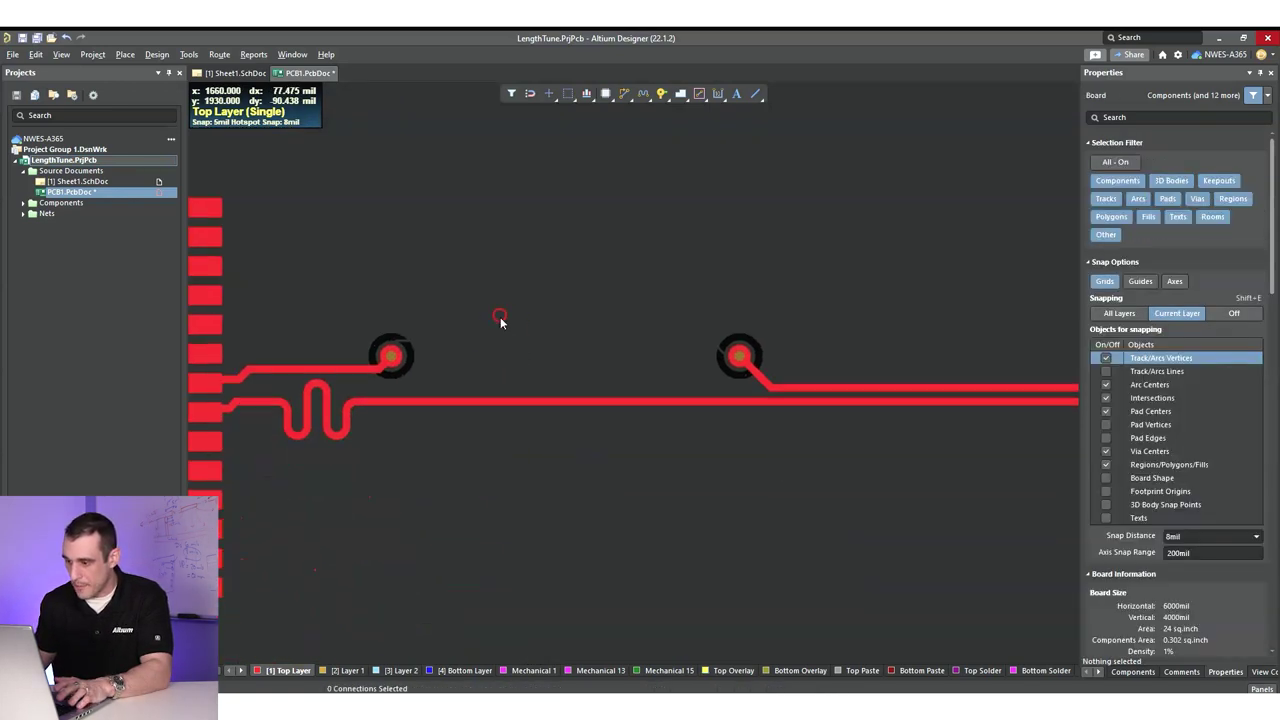
pyautogui.moveTo(563, 446); pyautogui.dragTo(585, 492, button='right')
pyautogui.keyDown('ctrl'); pyautogui.scroll(-2, 591, 471); pyautogui.keyUp('ctrl')
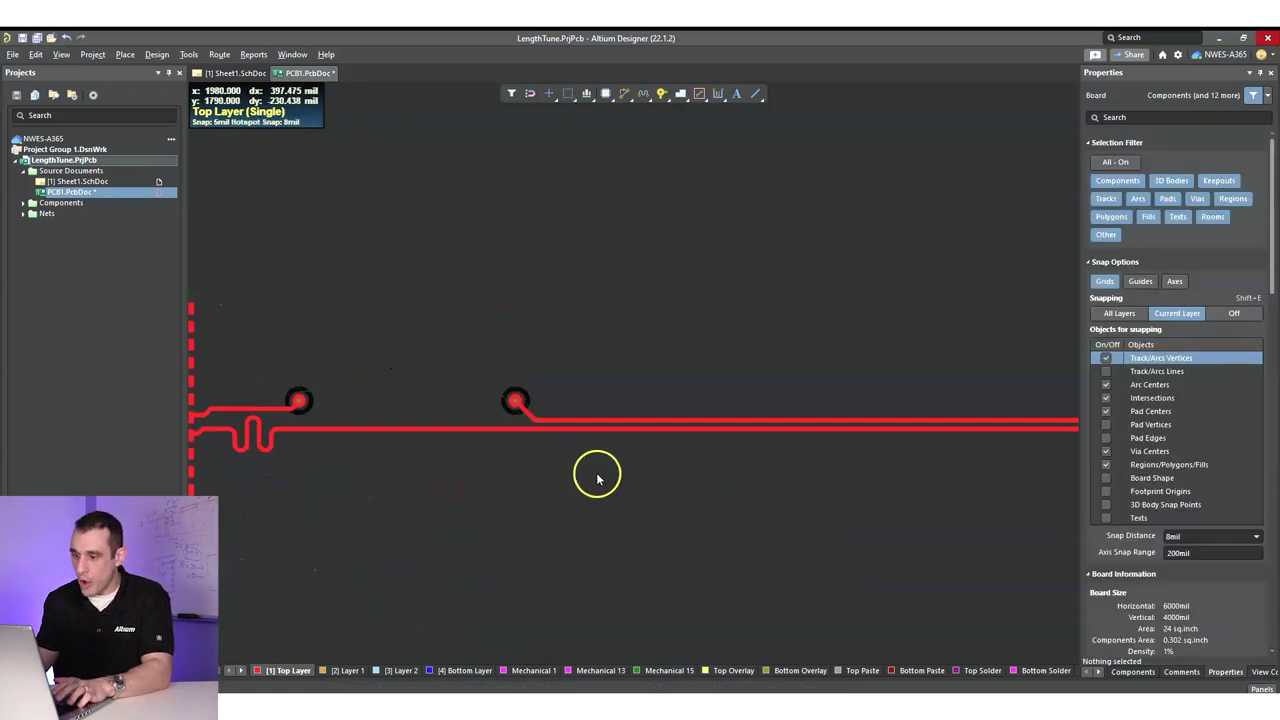
pyautogui.moveTo(640, 505); pyautogui.dragTo(266, 508, button='right')
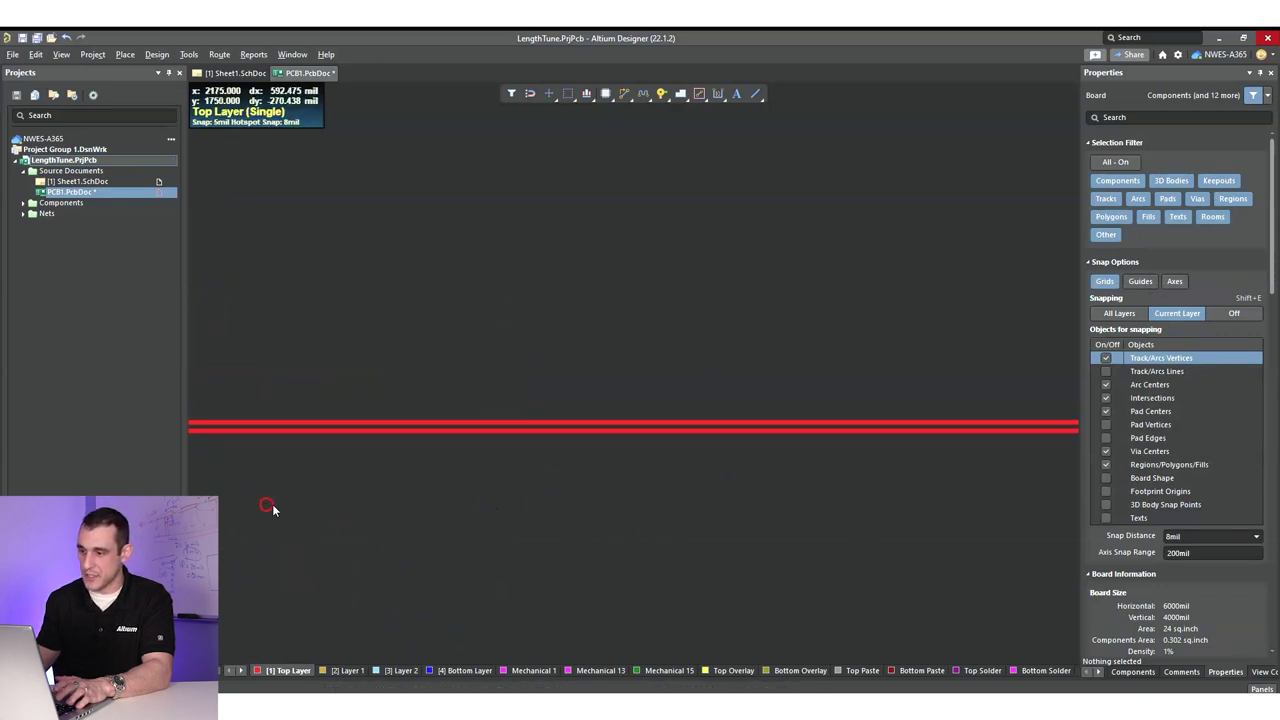
pyautogui.keyDown('shift'); pyautogui.hscroll(-5, 414, 529); pyautogui.keyUp('shift')
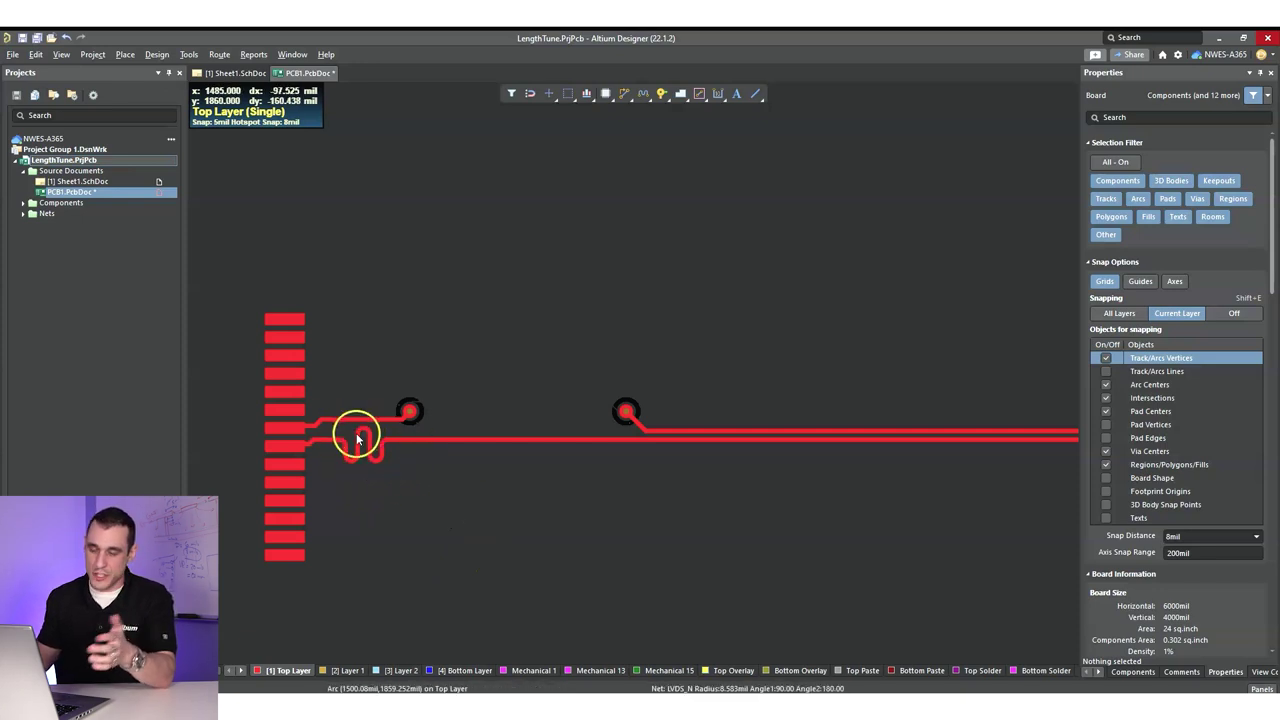
pyautogui.keyDown('shift'); pyautogui.hscroll(-4, 403, 466); pyautogui.keyUp('shift')
pyautogui.click(451, 451)
pyautogui.keyDown('shift'); pyautogui.hscroll(2, 725, 375); pyautogui.keyUp('shift')
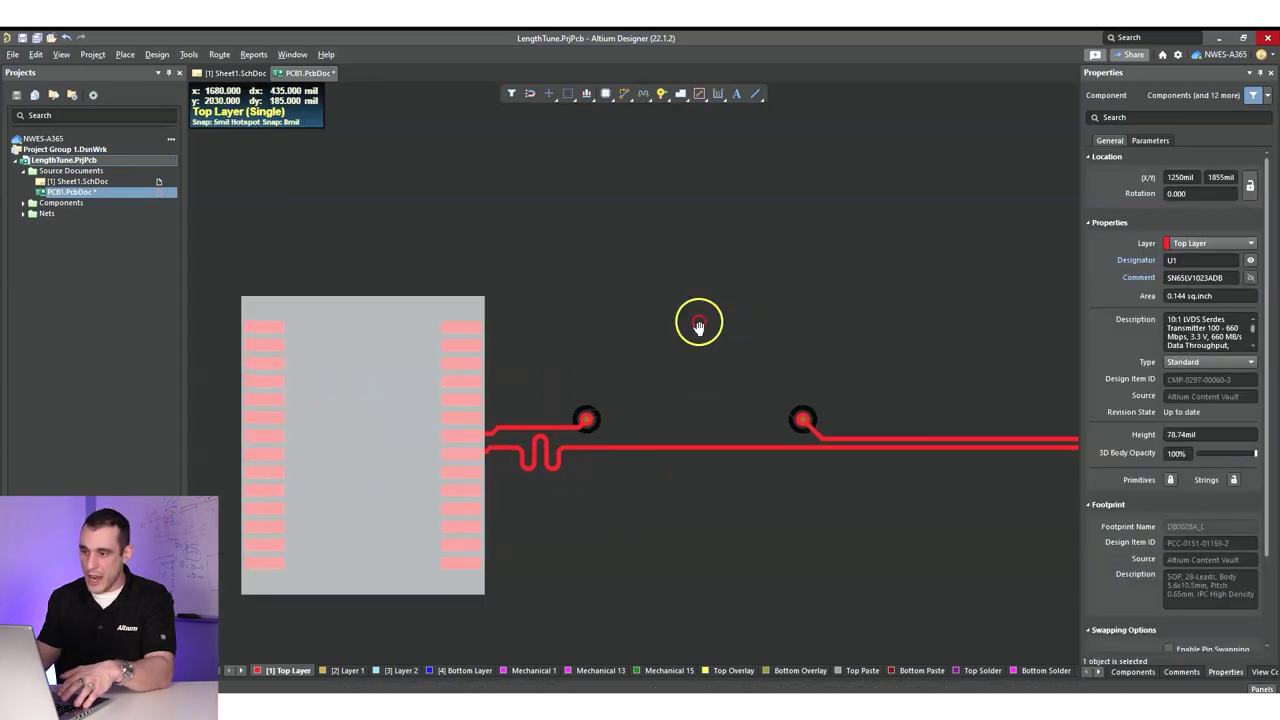
pyautogui.click(598, 400)
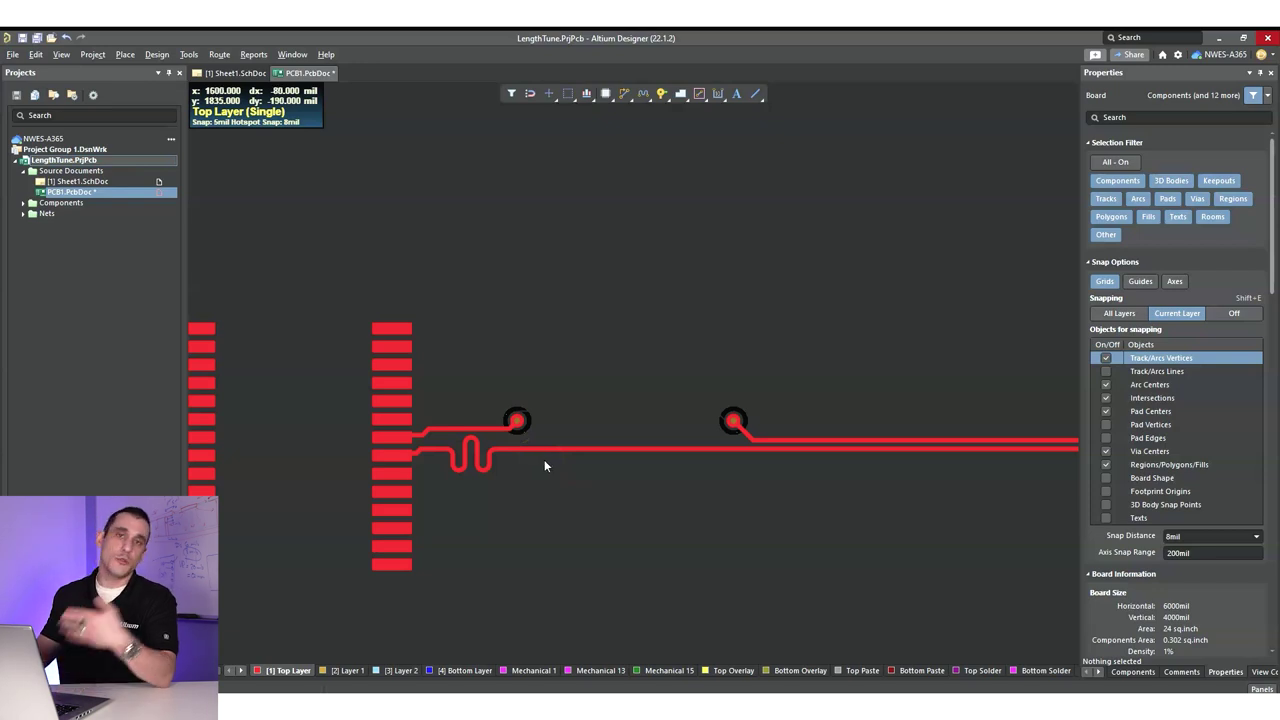
# Set the propagation delay of both LVDS_P vias to 15 ps.
pyautogui.moveTo(542, 462); pyautogui.dragTo(514, 389, button='right')
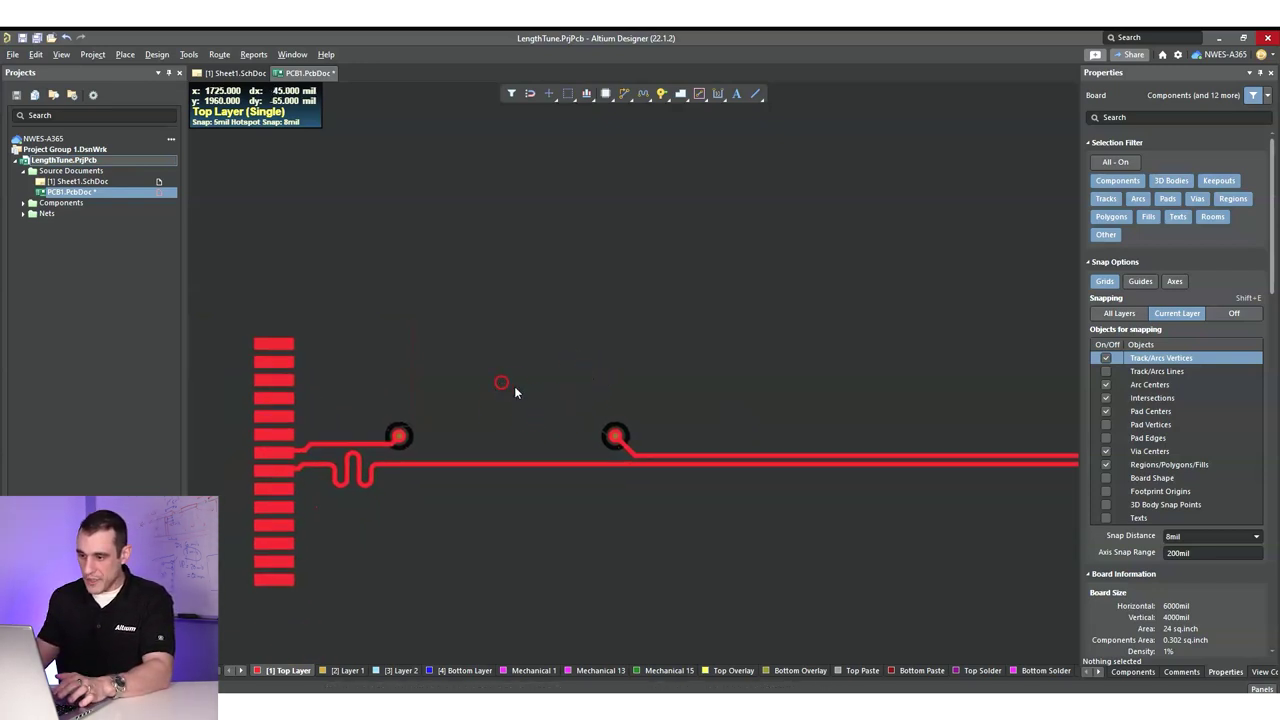
pyautogui.click(400, 436)
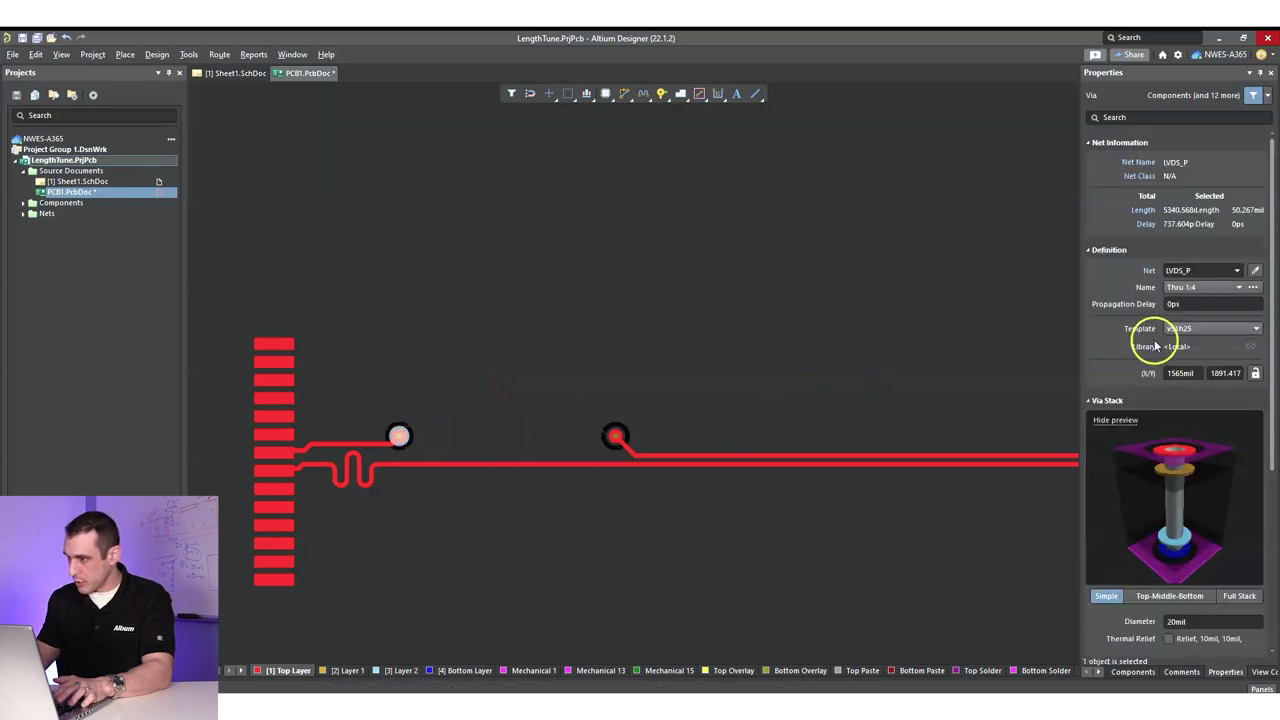
pyautogui.keyDown('shift'); pyautogui.click(615, 436); pyautogui.keyUp('shift')
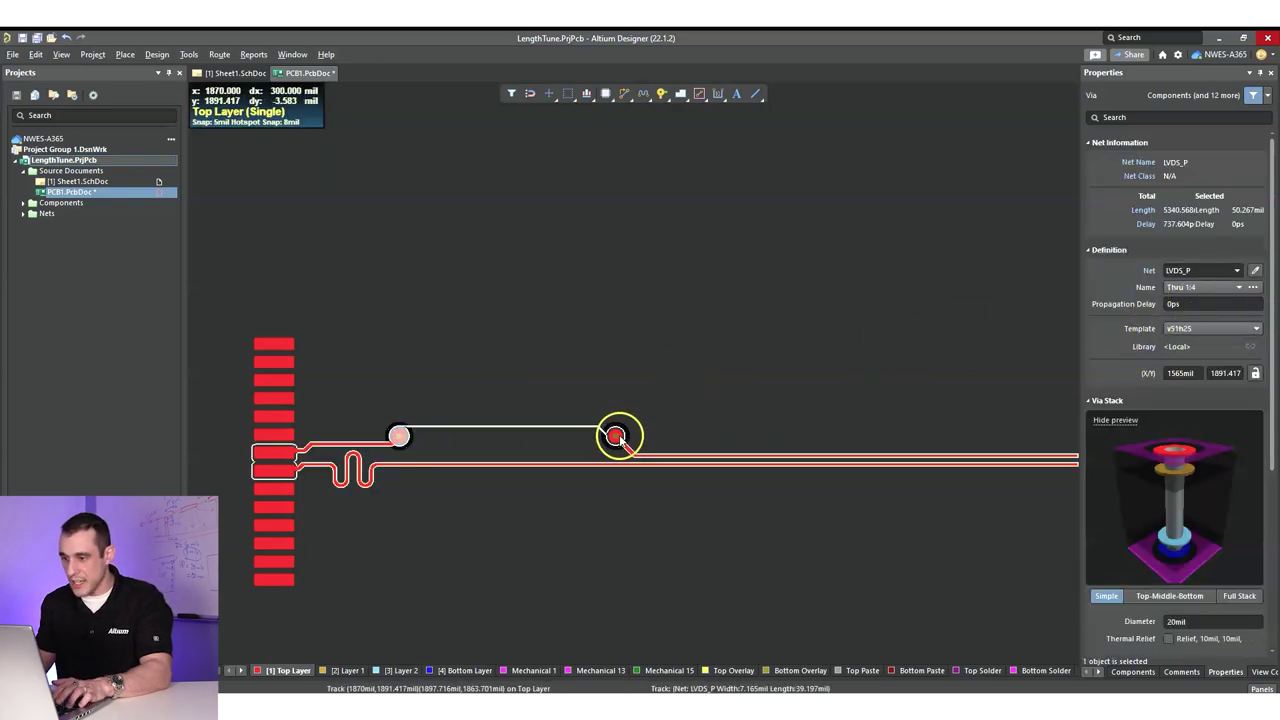
pyautogui.click(1172, 305)
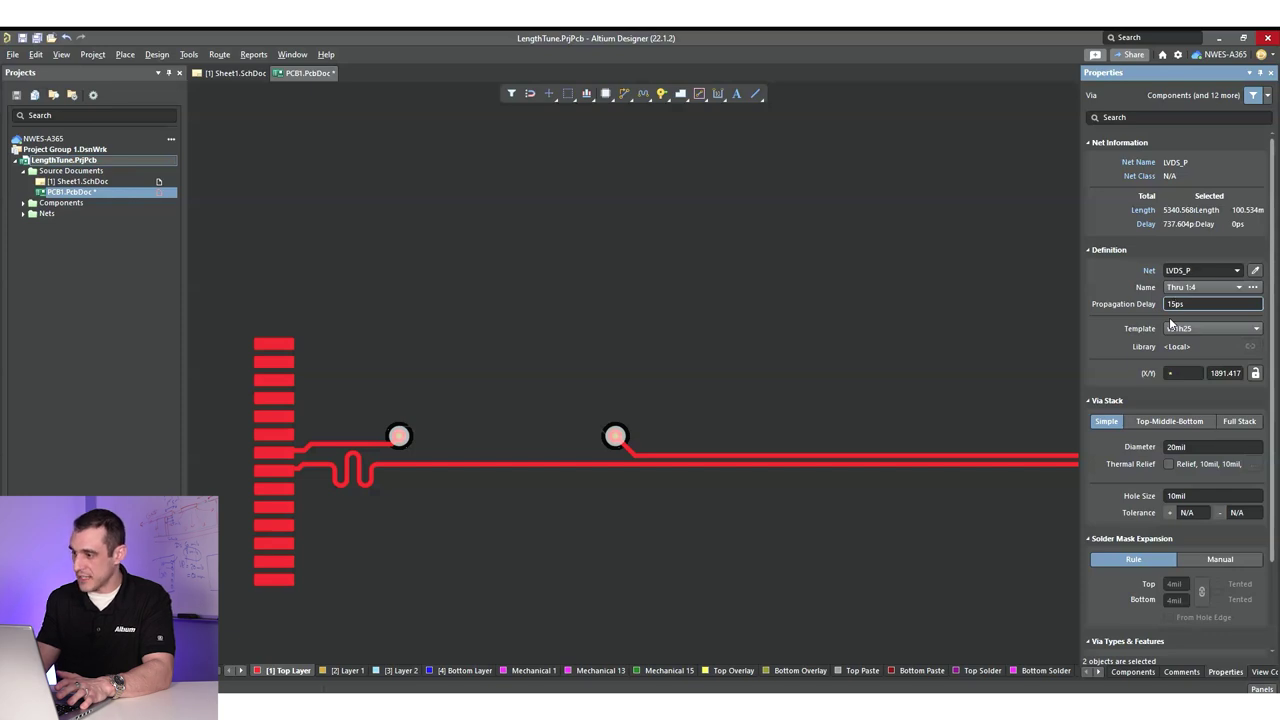
pyautogui.click(906, 323)
pyautogui.click(496, 341)
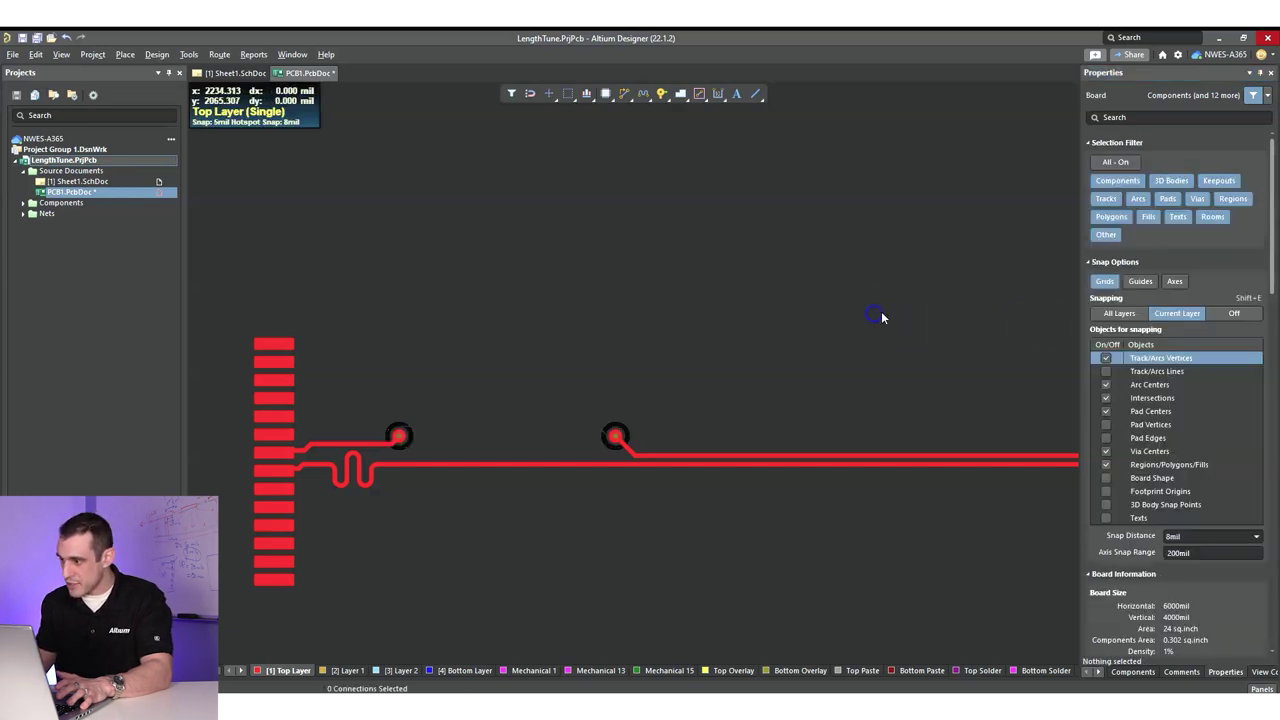
# Raise the propagation delay of both LVDS_P vias to an exaggerated 1500 ps.
pyautogui.moveTo(496, 341); pyautogui.dragTo(514, 371, button='right')
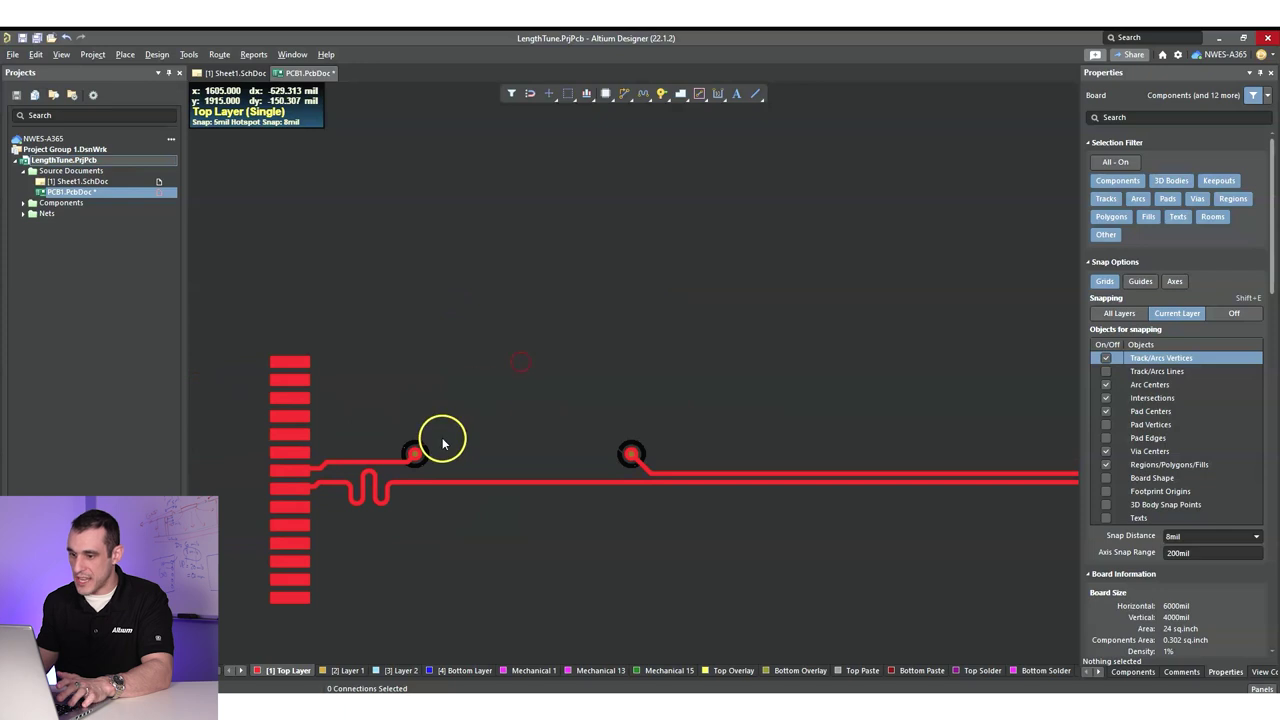
pyautogui.click(416, 456)
pyautogui.keyDown('shift'); pyautogui.click(631, 456); pyautogui.keyUp('shift')
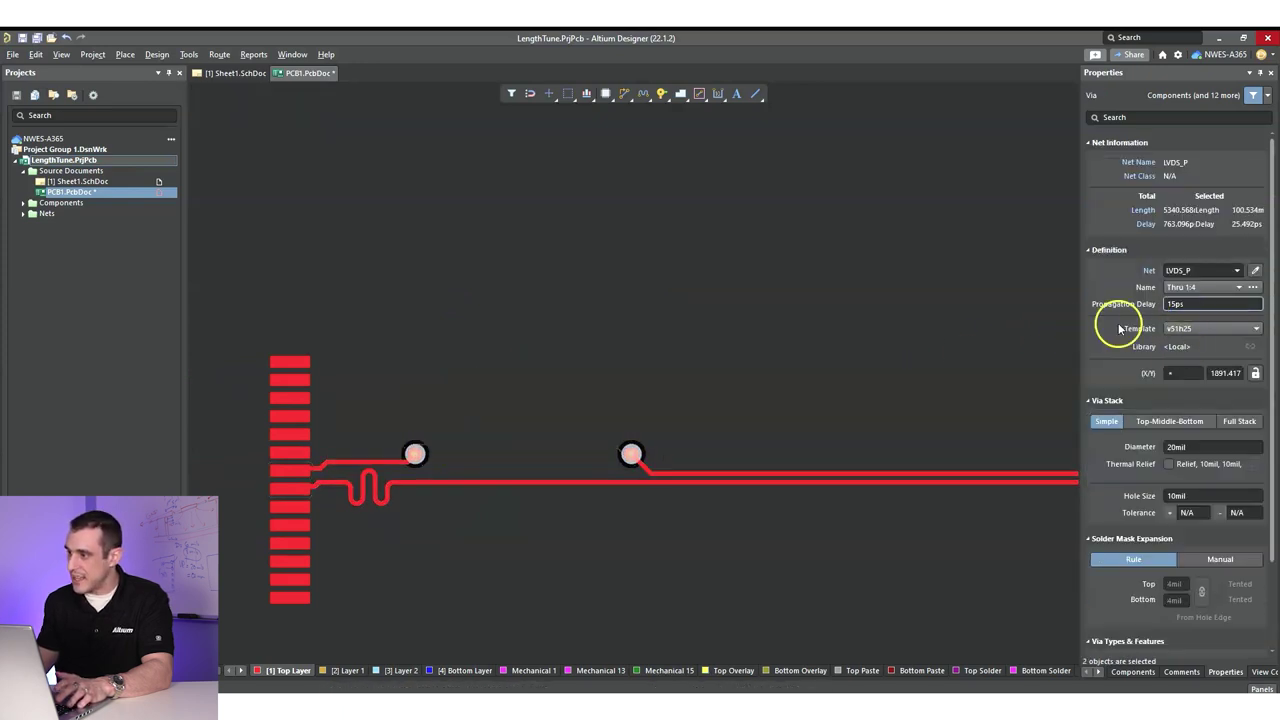
pyautogui.moveTo(653, 458); pyautogui.dragTo(509, 450, button='right')
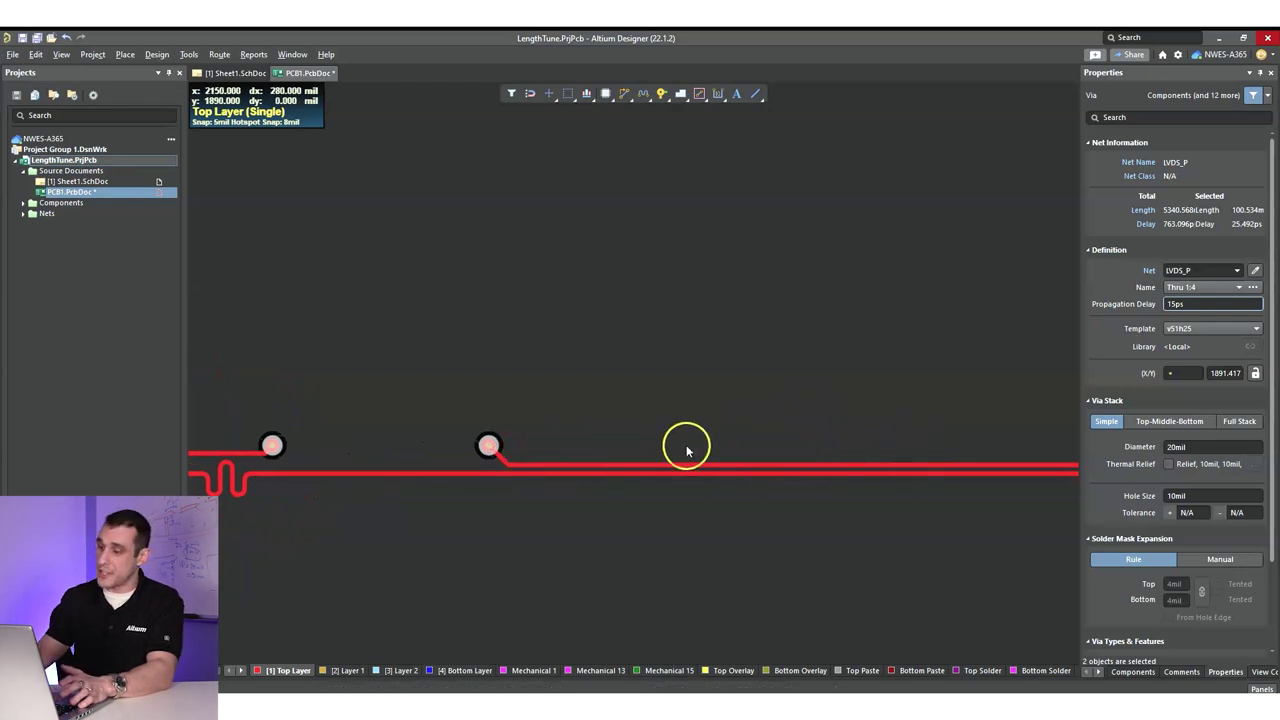
pyautogui.doubleClick(1177, 303)
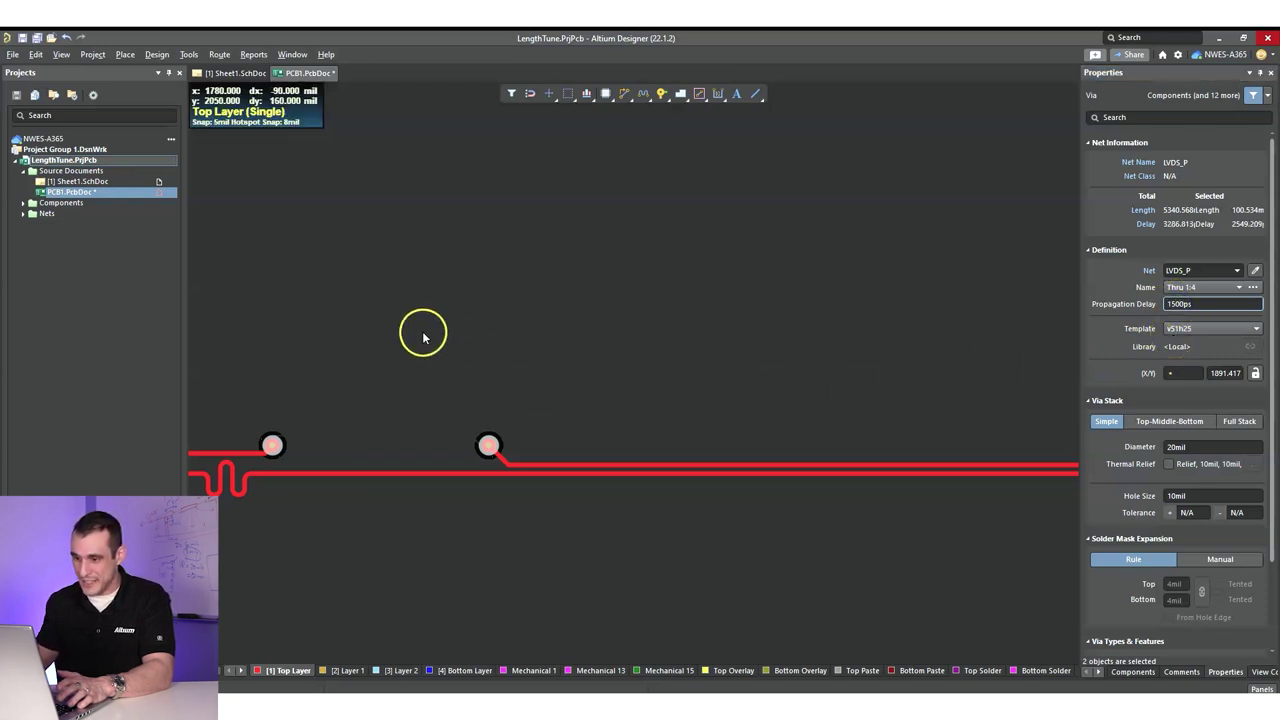
pyautogui.click(343, 394)
# Stretch the LVDS_N accordion past the second via until the net's delay is about 925 ps.
pyautogui.keyDown('shift'); pyautogui.hscroll(-4, 641, 410); pyautogui.keyUp('shift')
pyautogui.click(483, 471)
pyautogui.moveTo(544, 464); pyautogui.dragTo(1174, 454)
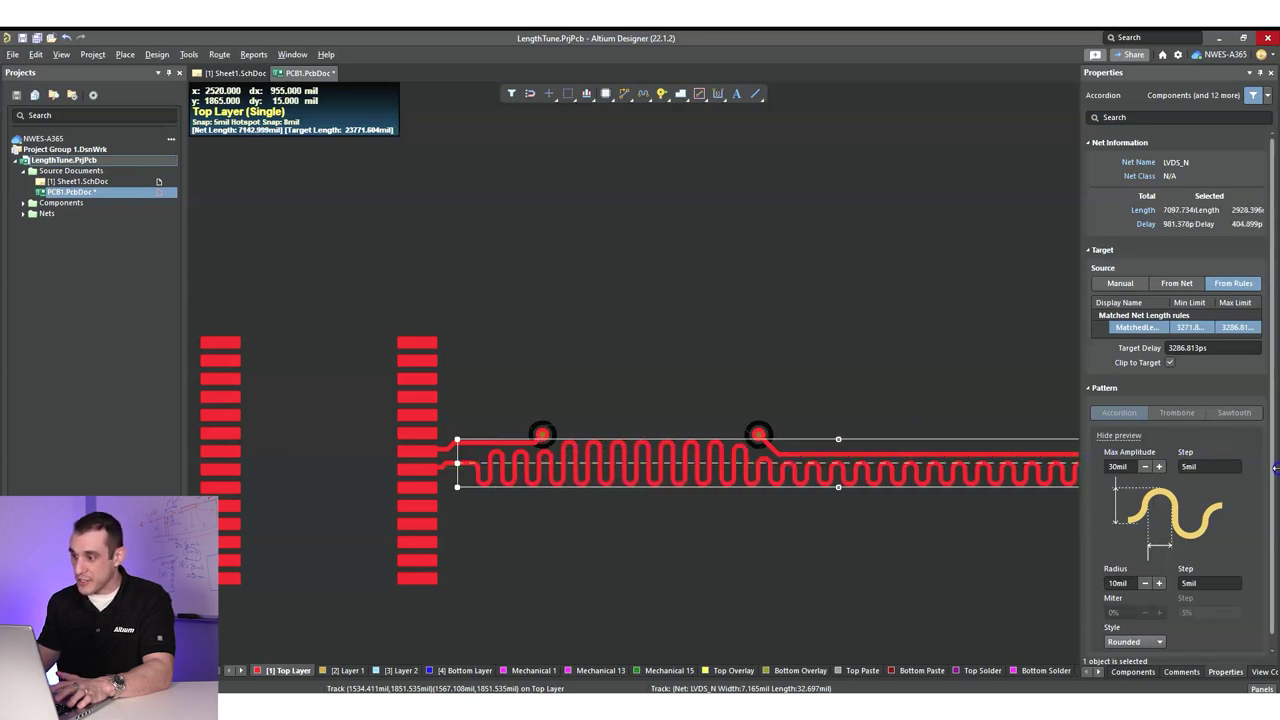
pyautogui.moveTo(1057, 476); pyautogui.dragTo(978, 470)
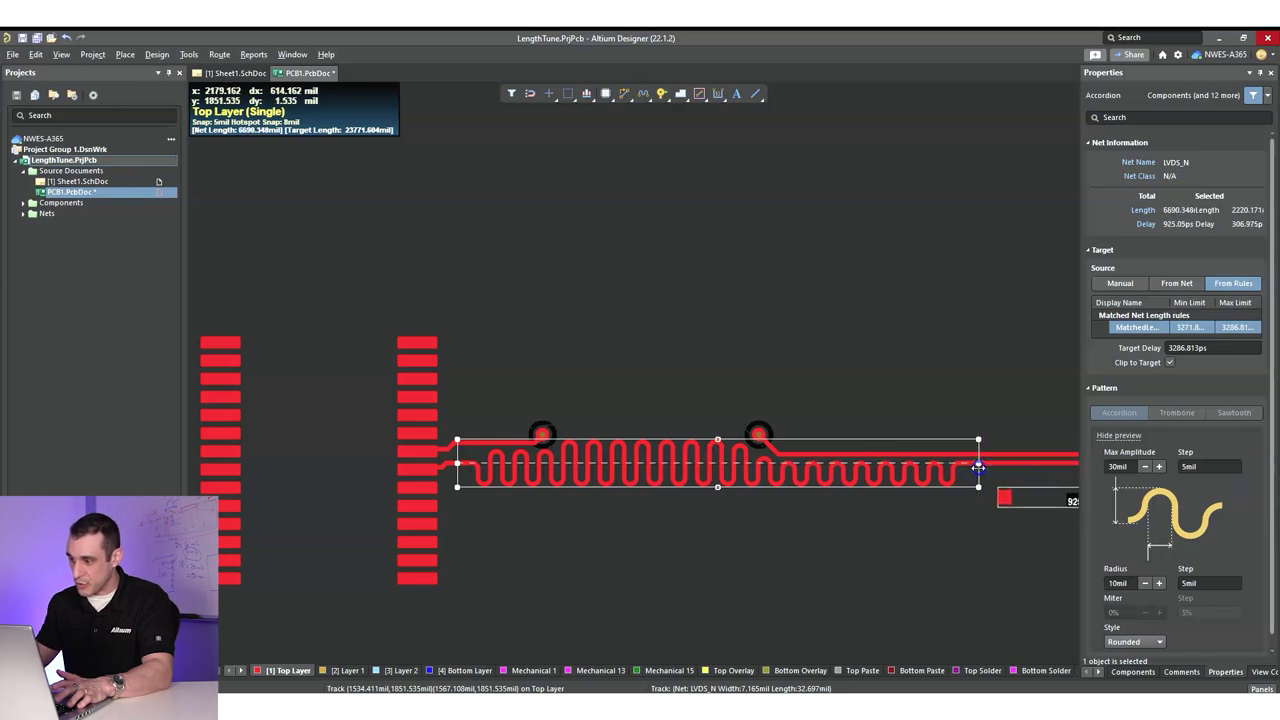
pyautogui.moveTo(946, 531); pyautogui.dragTo(239, 499, button='right')
pyautogui.click(239, 499)
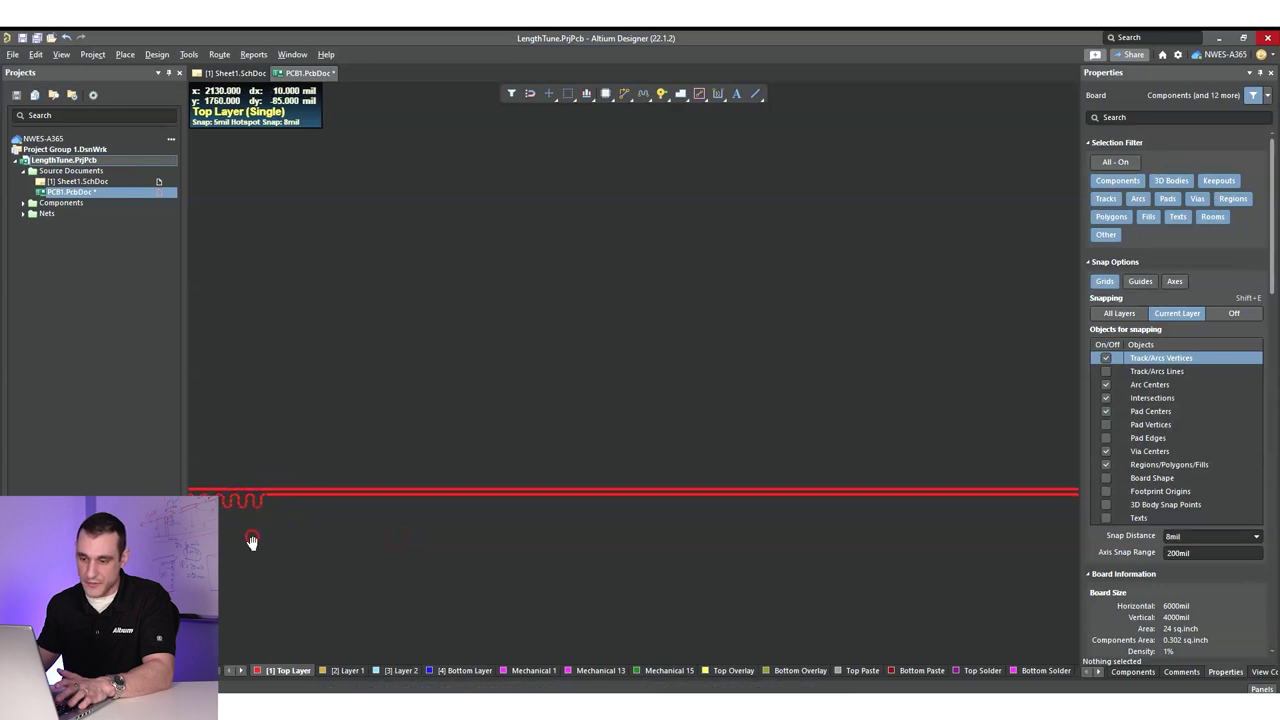
# Set the propagation delay of both LVDS_P vias back to 15 ps.
pyautogui.keyDown('ctrl'); pyautogui.scroll(-3, 517, 497); pyautogui.keyUp('ctrl')
pyautogui.click(580, 480)
pyautogui.click(598, 446)
pyautogui.click(463, 448)
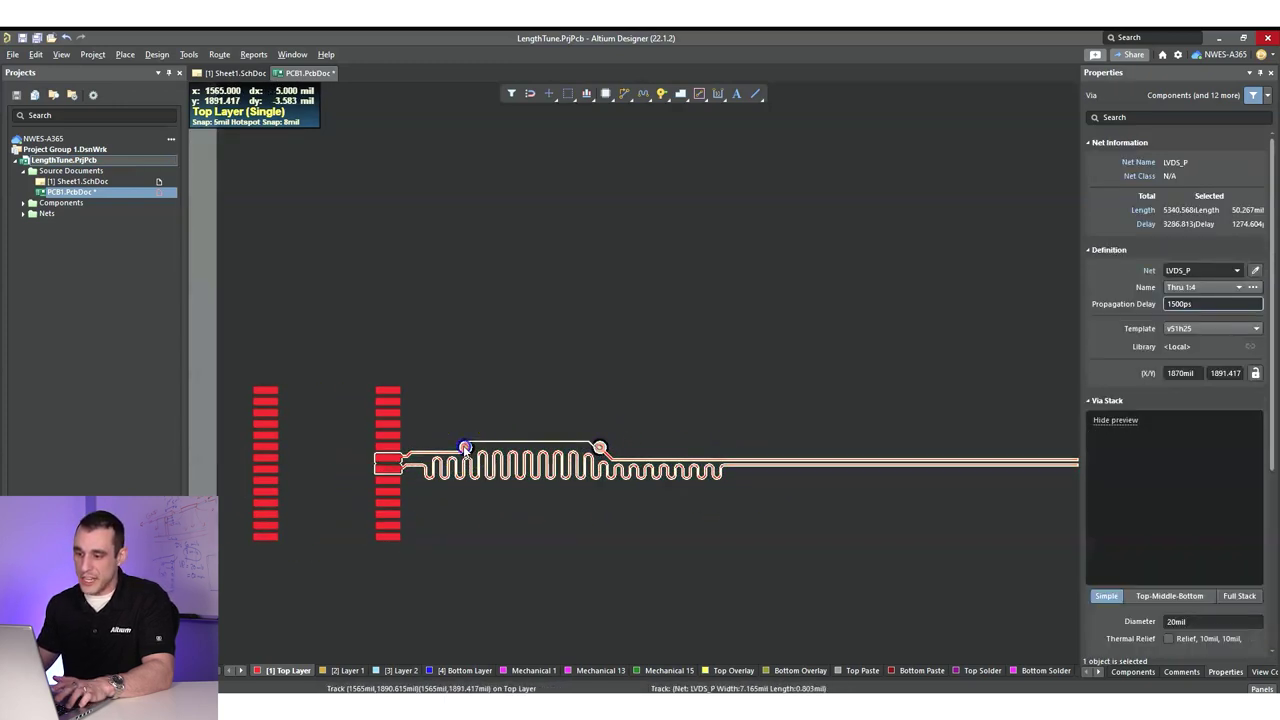
pyautogui.keyDown('shift'); pyautogui.click(465, 446); pyautogui.keyUp('shift')
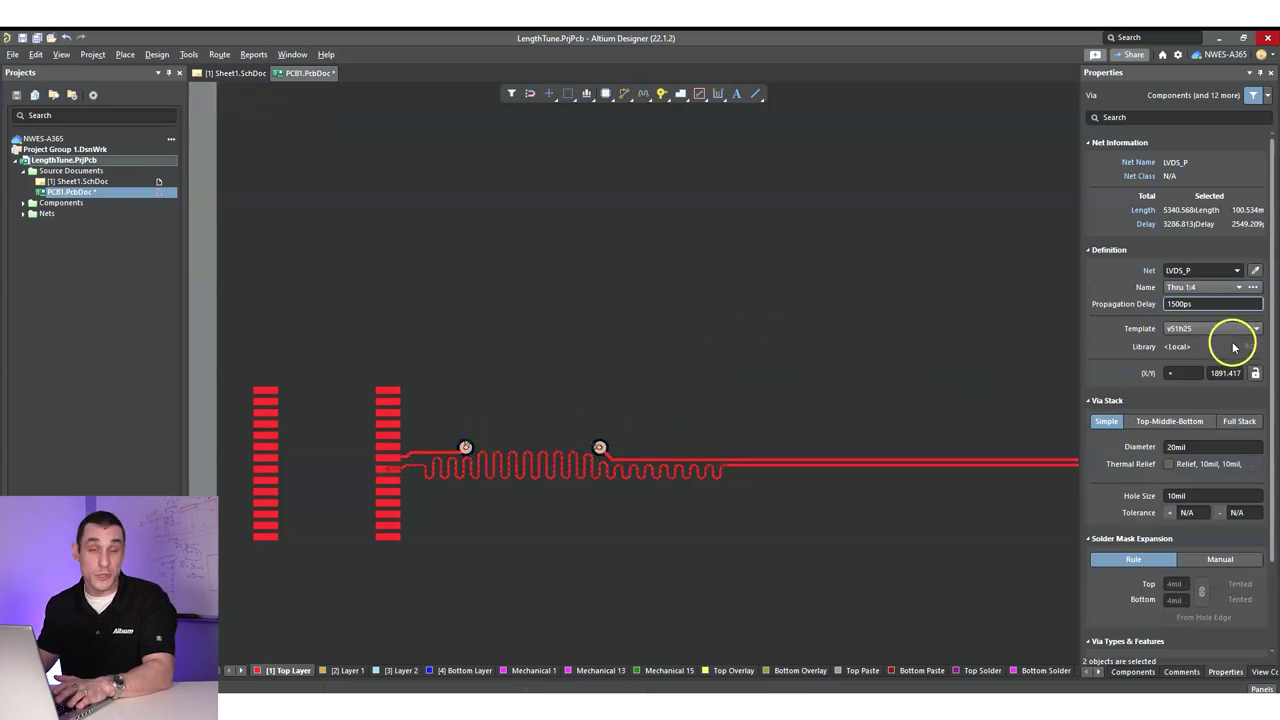
pyautogui.click(1195, 312)
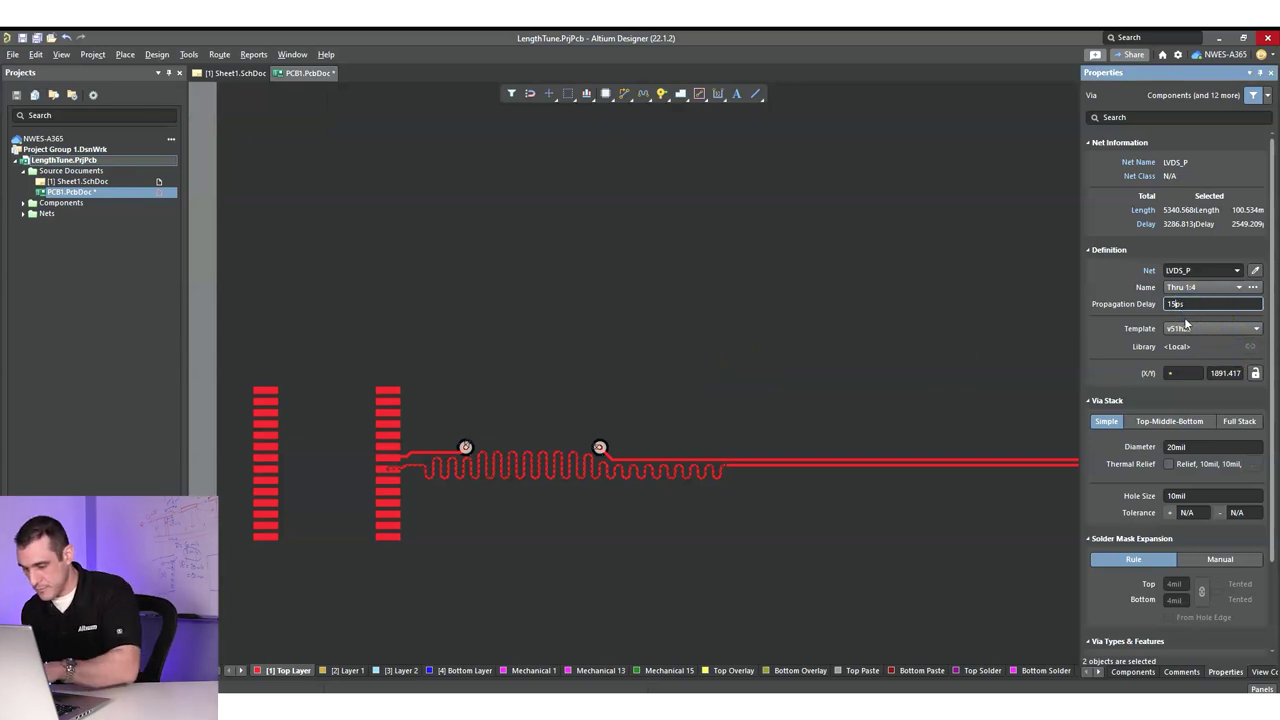
# Shorten the LVDS_N accordion to end between the two vias, bringing the net's delay to about 758 ps.
pyautogui.click(731, 470)
pyautogui.moveTo(736, 467); pyautogui.dragTo(493, 467)
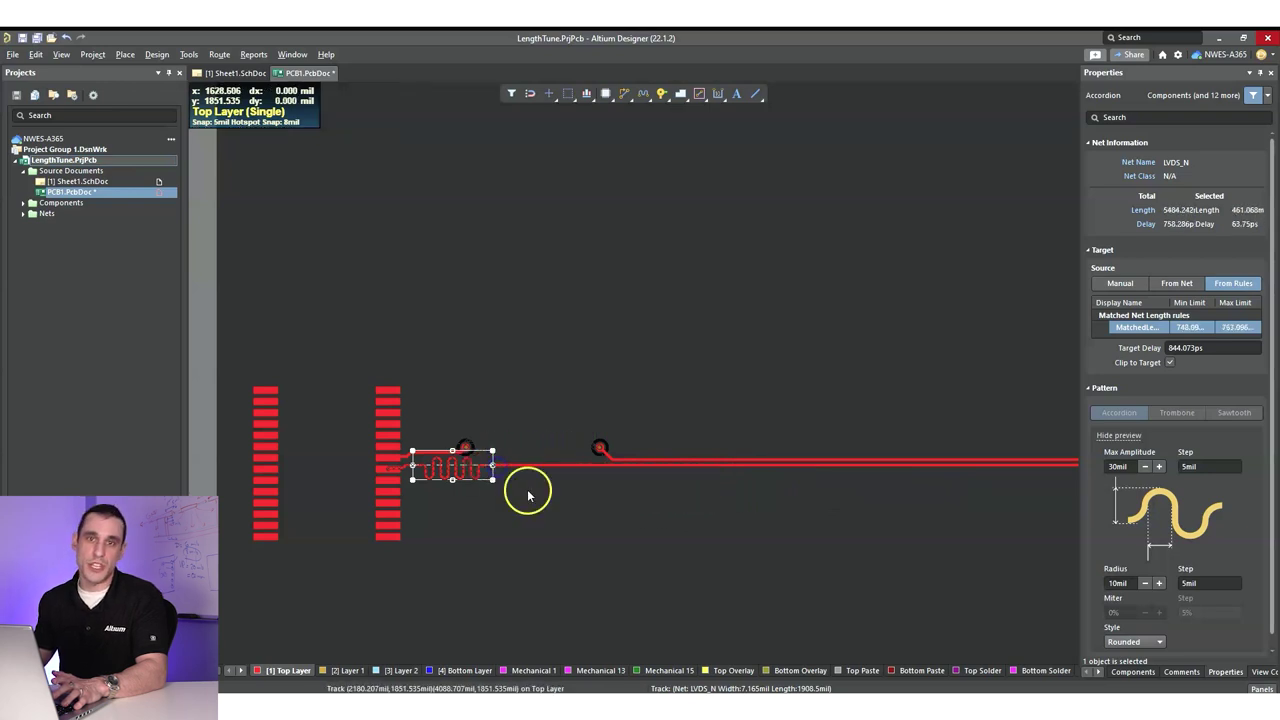
pyautogui.click(608, 571)
# Examine the LVDS pair from the retuned accordion along the coupled run and back to the vias.
pyautogui.moveTo(847, 549); pyautogui.dragTo(591, 543, button='right')
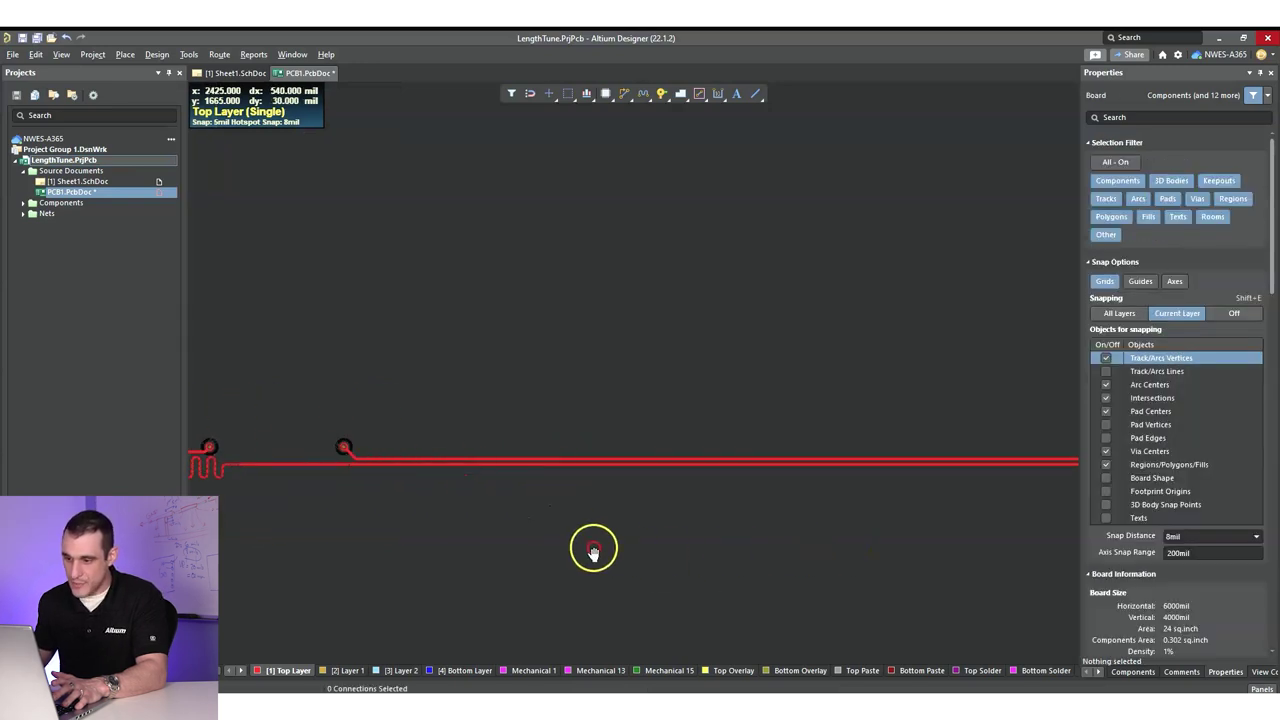
pyautogui.moveTo(674, 558); pyautogui.dragTo(378, 556, button='right')
pyautogui.moveTo(997, 549); pyautogui.dragTo(516, 548, button='right')
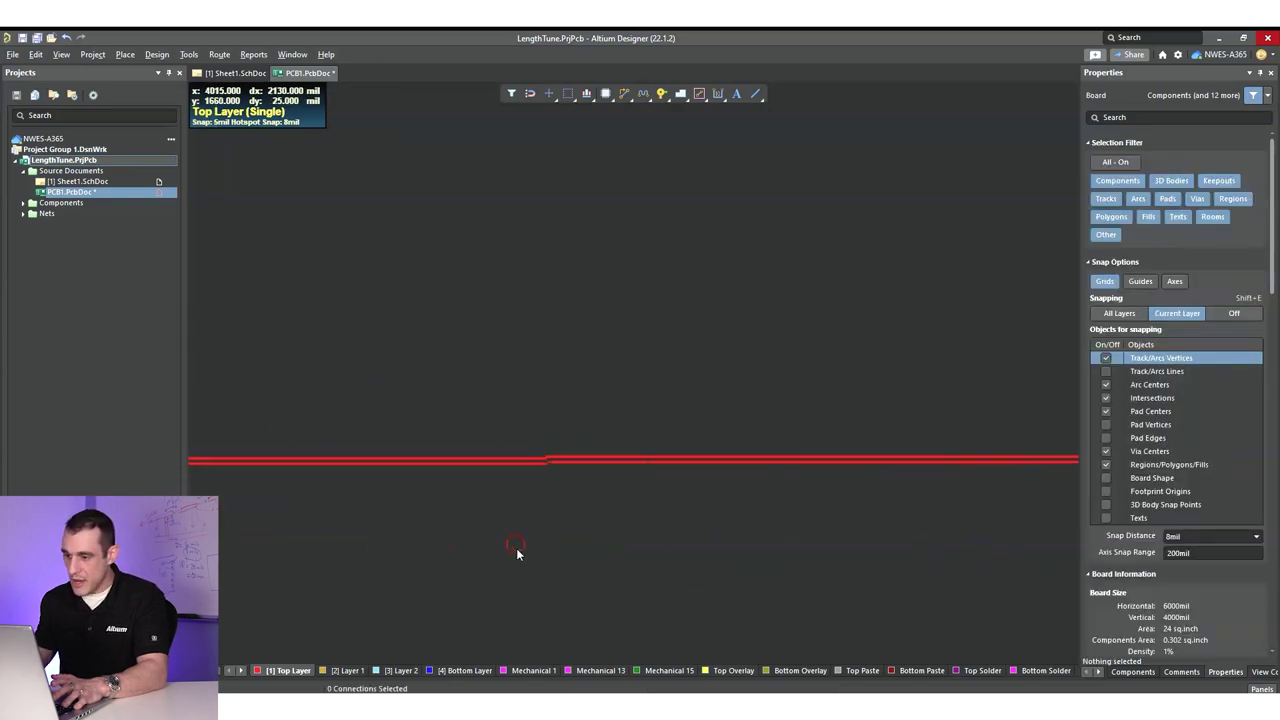
pyautogui.moveTo(390, 541); pyautogui.dragTo(645, 536, button='right')
pyautogui.moveTo(519, 538); pyautogui.dragTo(828, 538, button='right')
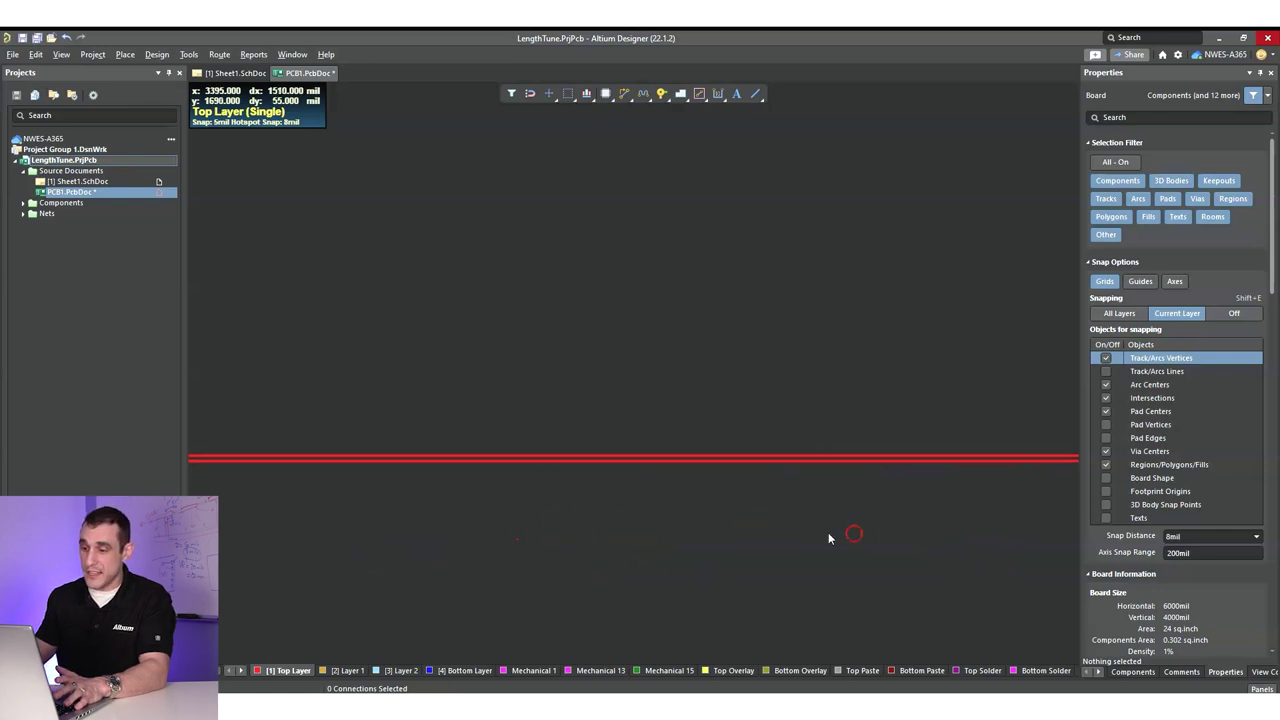
pyautogui.moveTo(464, 545); pyautogui.dragTo(755, 543, button='right')
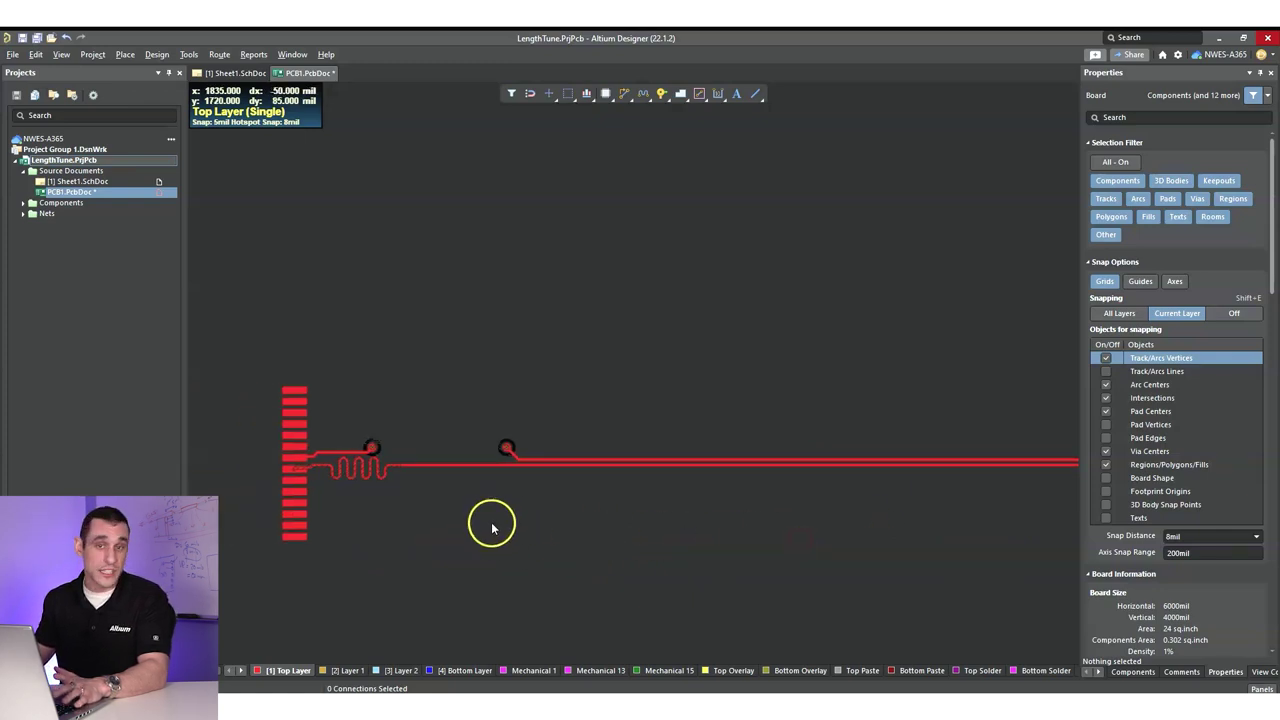
pyautogui.press('p')
pyautogui.press('f')
pyautogui.click(641, 325)
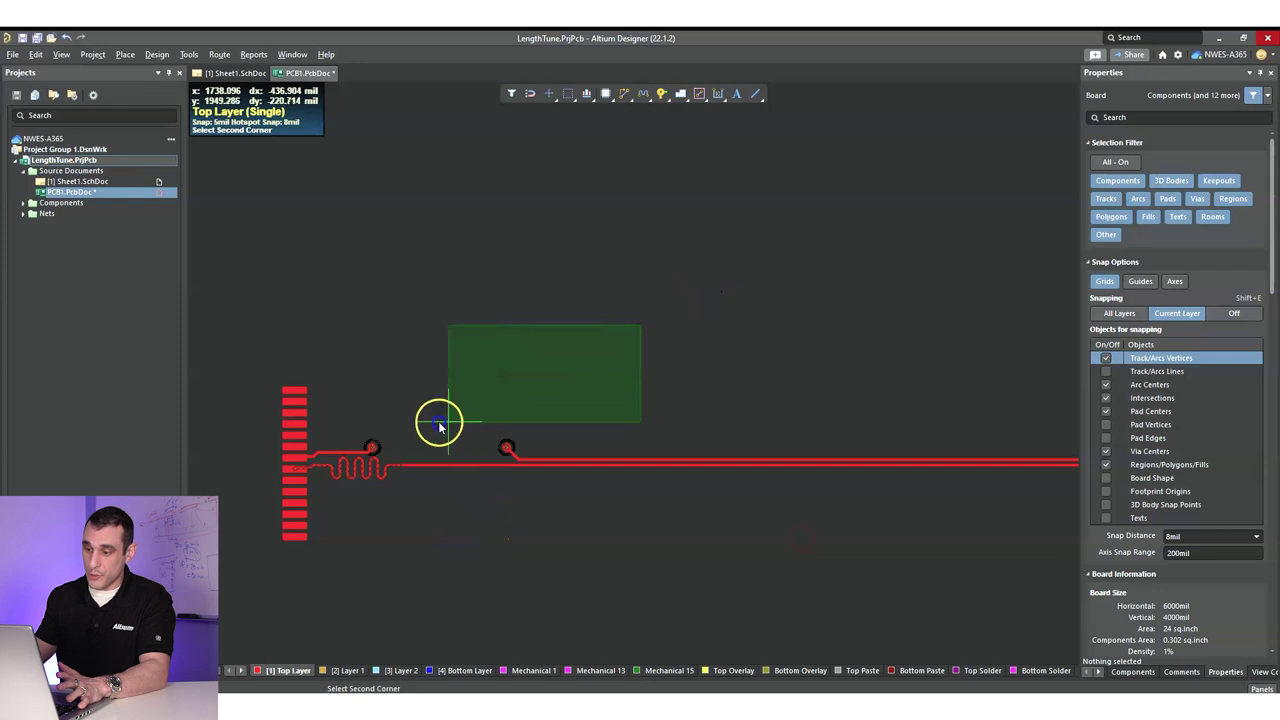
pyautogui.press('Escape')
pyautogui.click(403, 426)
# Select both LVDS_P vias and check their propagation delay setting.
pyautogui.click(371, 448)
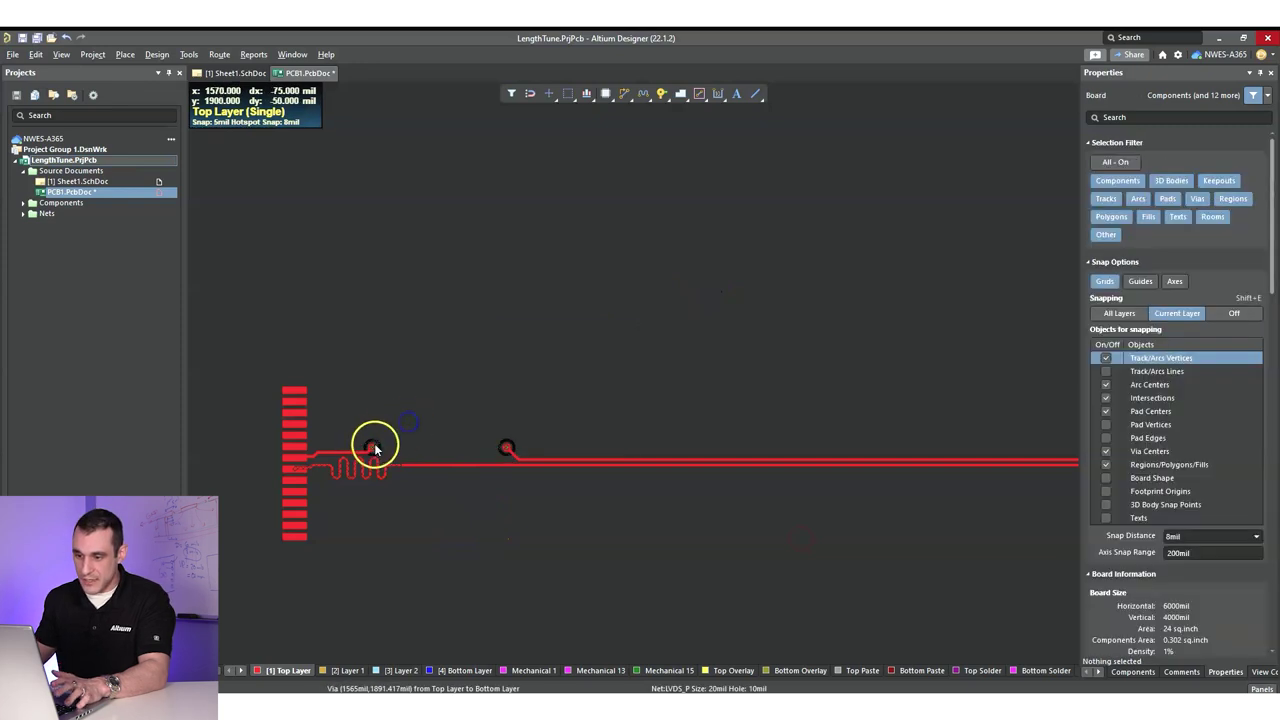
pyautogui.click(372, 447)
pyautogui.keyDown('shift'); pyautogui.click(507, 447); pyautogui.keyUp('shift')
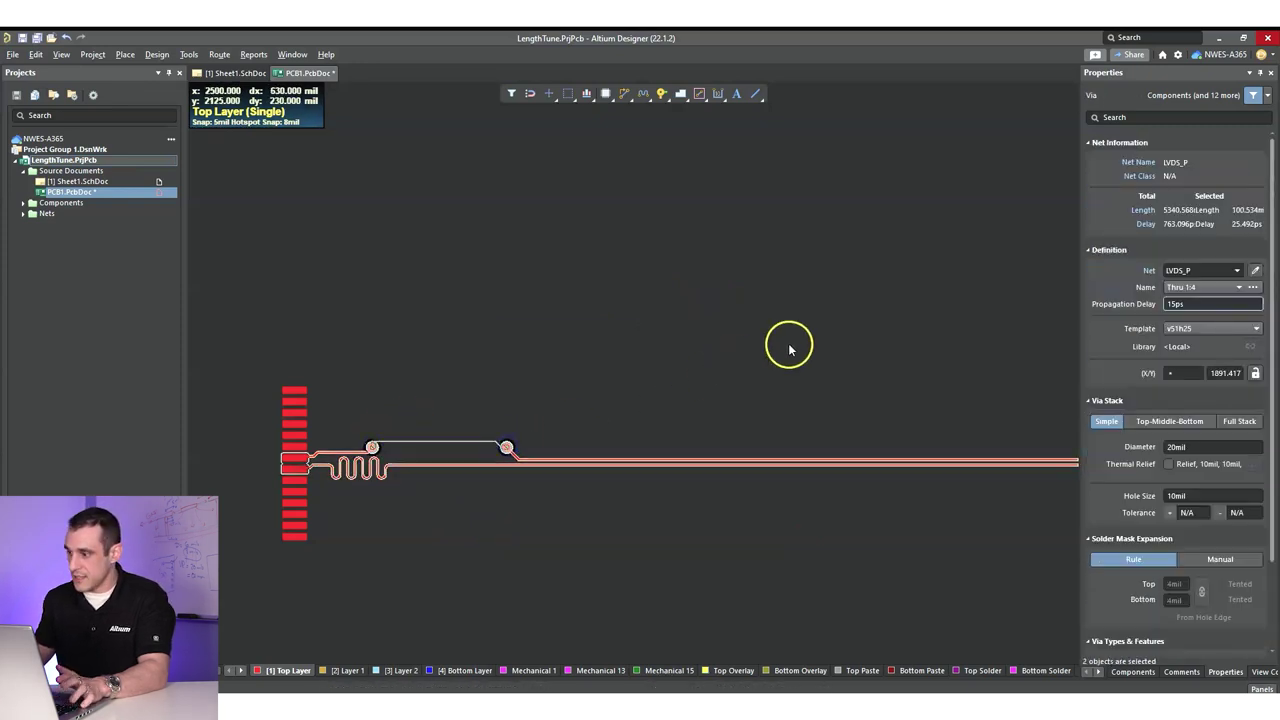